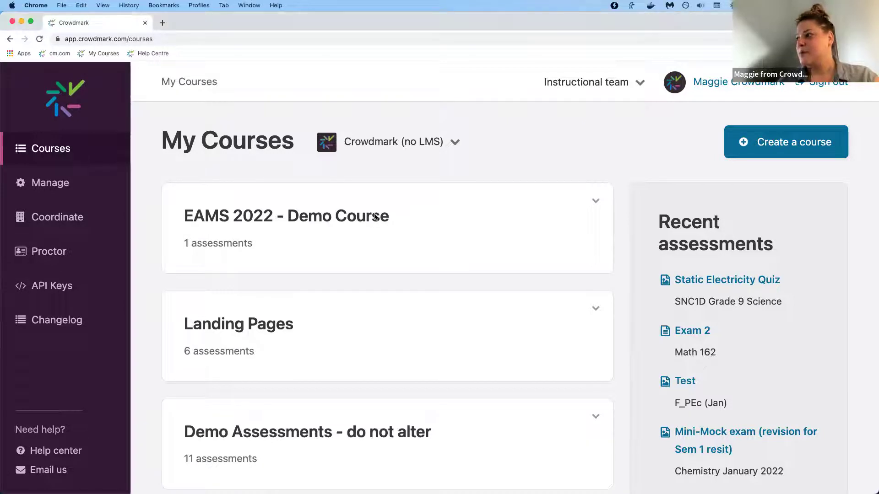
# Open the Online Math Exam assessment in the EAMS 2022 - Demo Course.
pyautogui.click(352, 221)
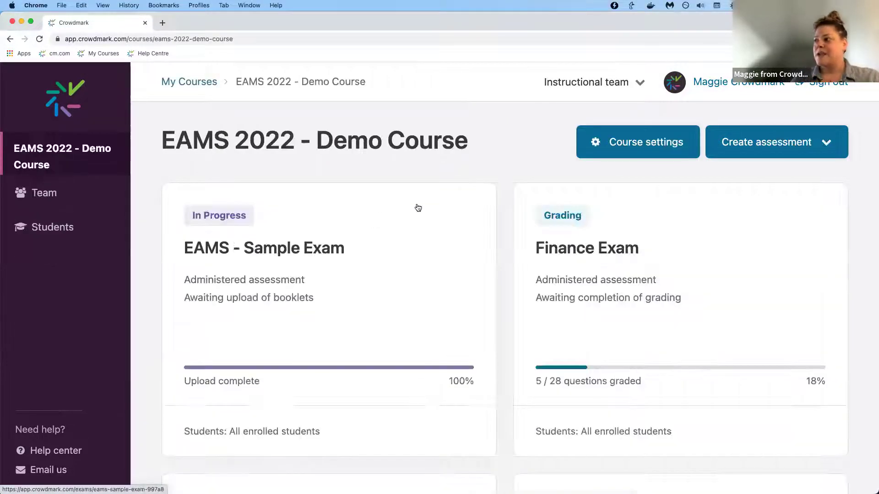
pyautogui.scroll(-5, 503, 247)
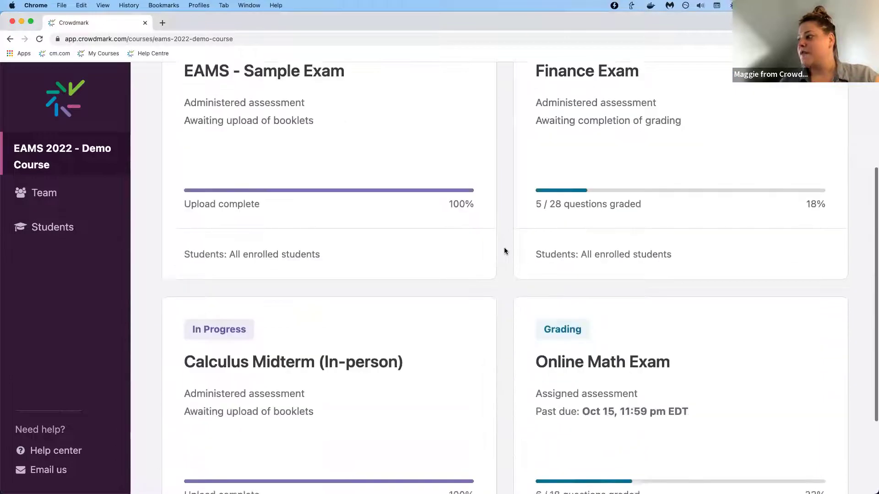
pyautogui.scroll(5, 504, 247)
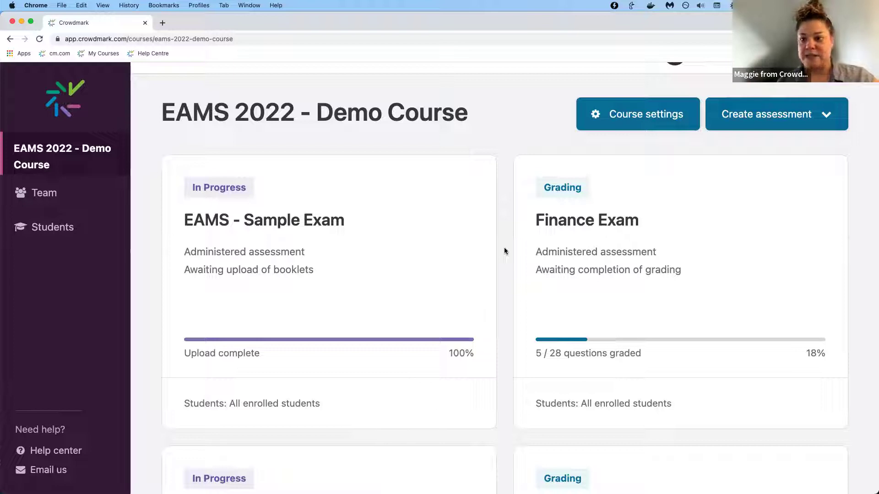
pyautogui.scroll(-6, 504, 247)
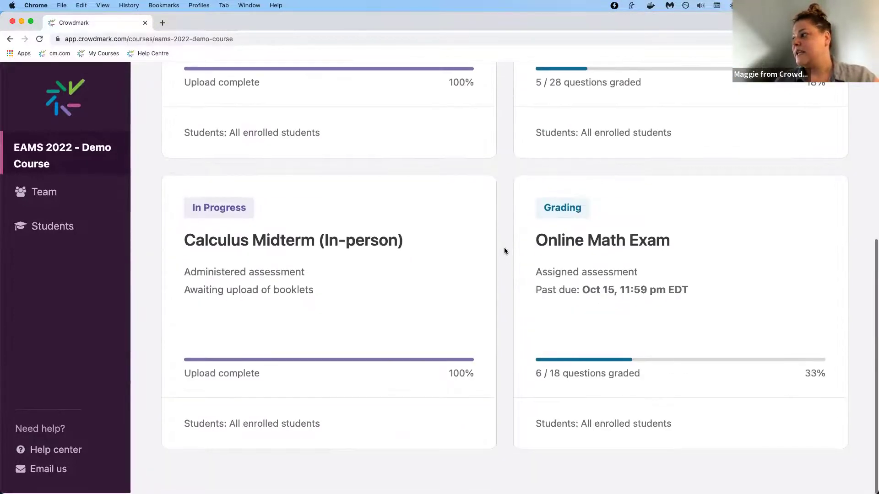
pyautogui.click(634, 290)
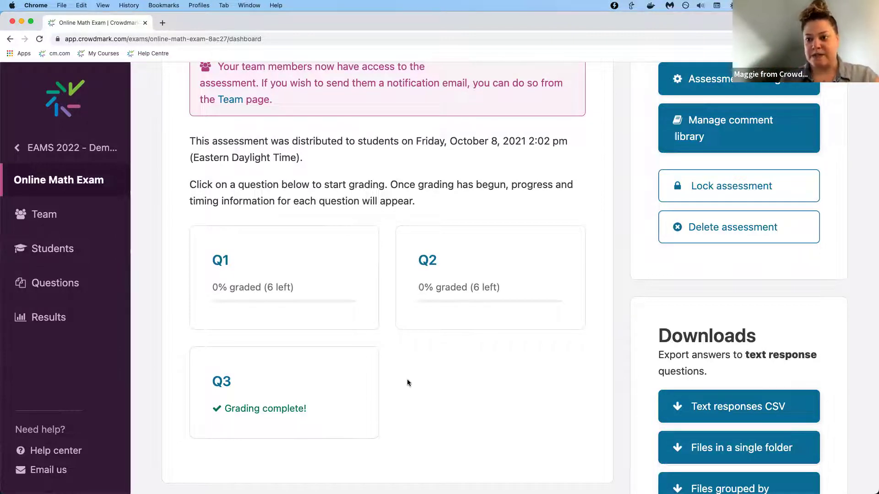
# Open Q1 of the Online Math Exam for grading.
pyautogui.click(281, 260)
pyautogui.scroll(-2, 286, 261)
pyautogui.scroll(1, 285, 261)
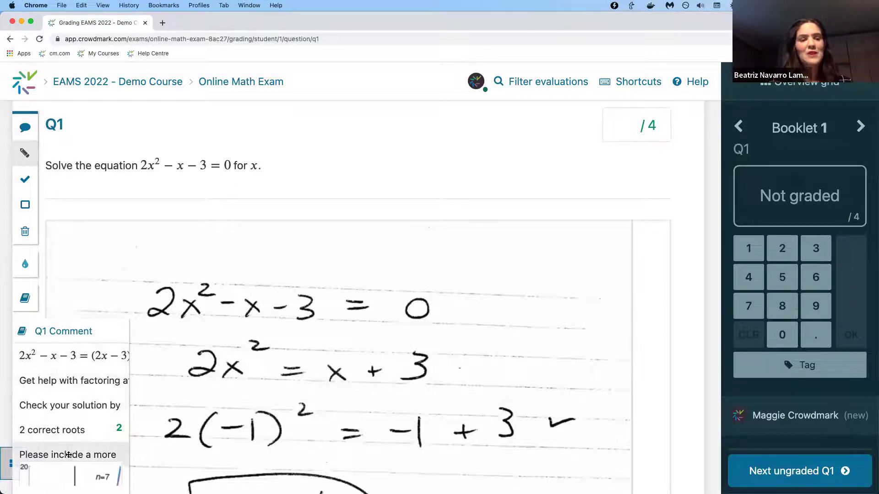
# Place the saved comments 2x² − x − 3 = (2x − 3)(x + 1), "2 correct roots" and "+/− sign error" on the Q1 answer.
pyautogui.scroll(-1, 291, 368)
pyautogui.scroll(-3, 291, 368)
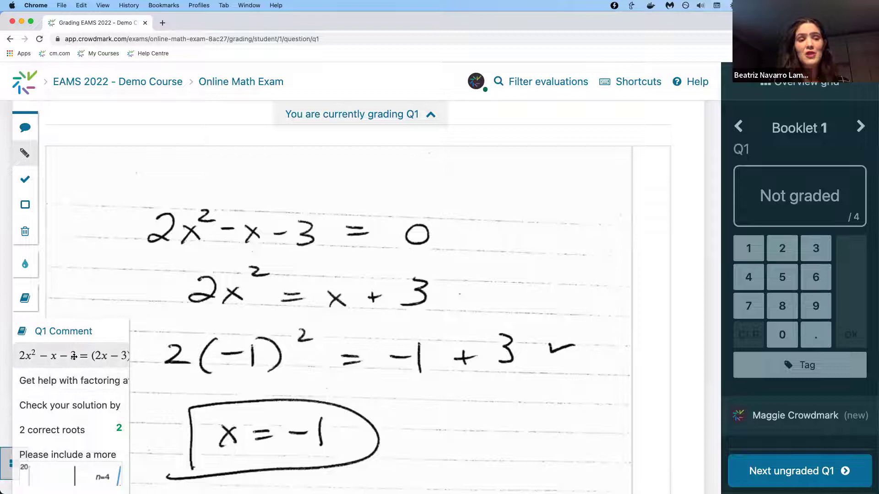
pyautogui.moveTo(110, 356); pyautogui.dragTo(264, 159)
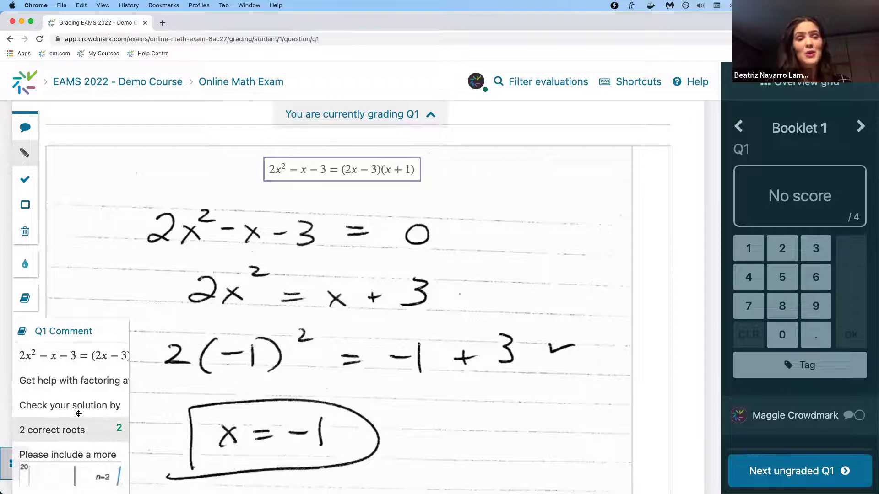
pyautogui.moveTo(68, 429)
pyautogui.mouseDown()
pyautogui.moveTo(408, 342)
pyautogui.moveTo(468, 267)
pyautogui.mouseUp()
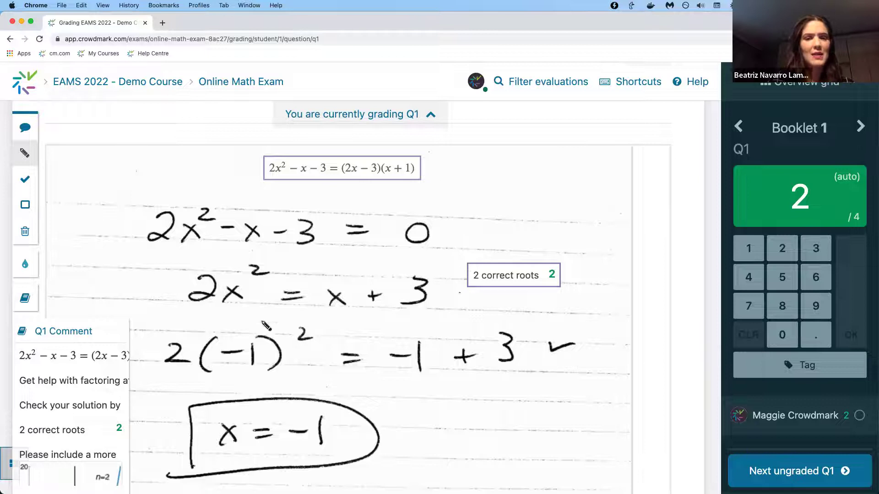
pyautogui.scroll(-3, 88, 403)
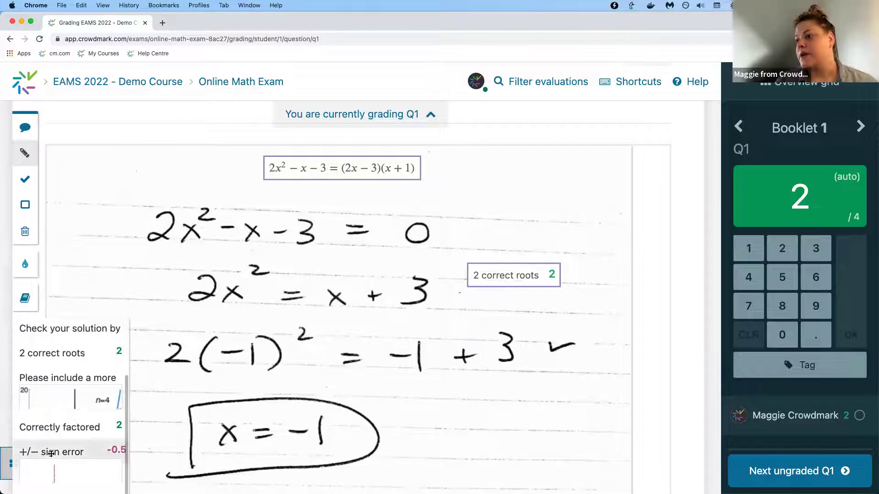
pyautogui.moveTo(47, 452); pyautogui.dragTo(483, 330)
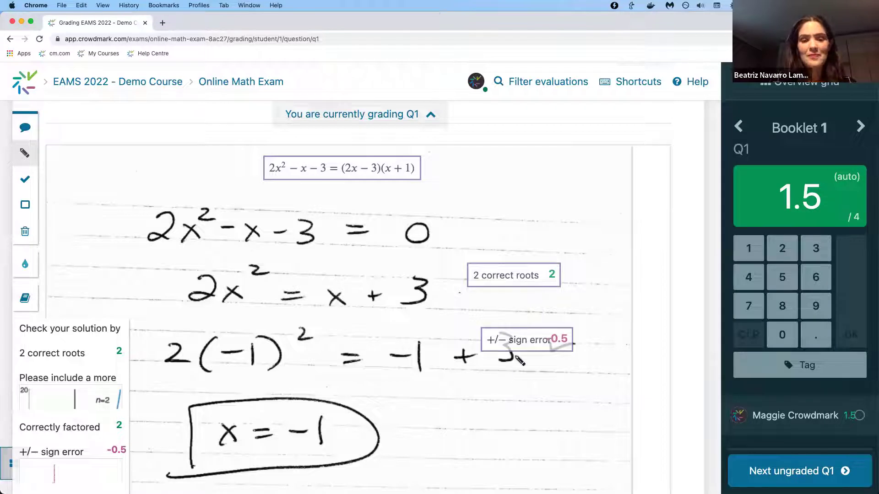
pyautogui.click(524, 346)
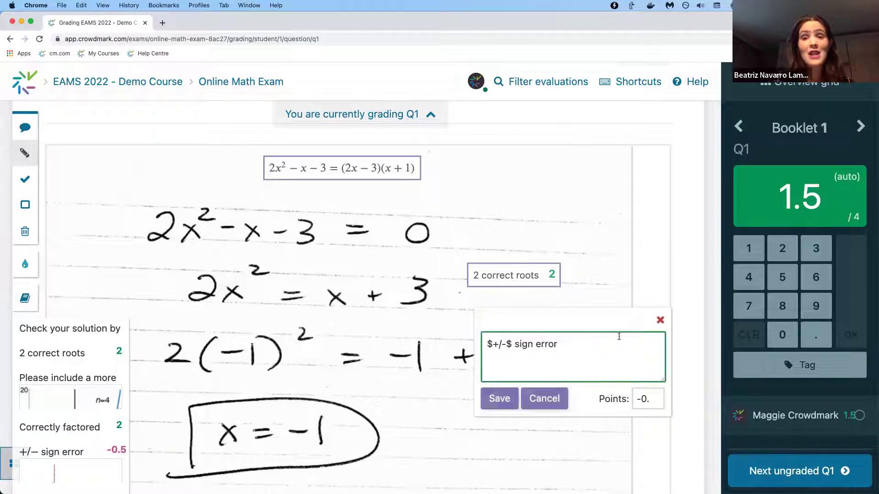
pyautogui.click(660, 320)
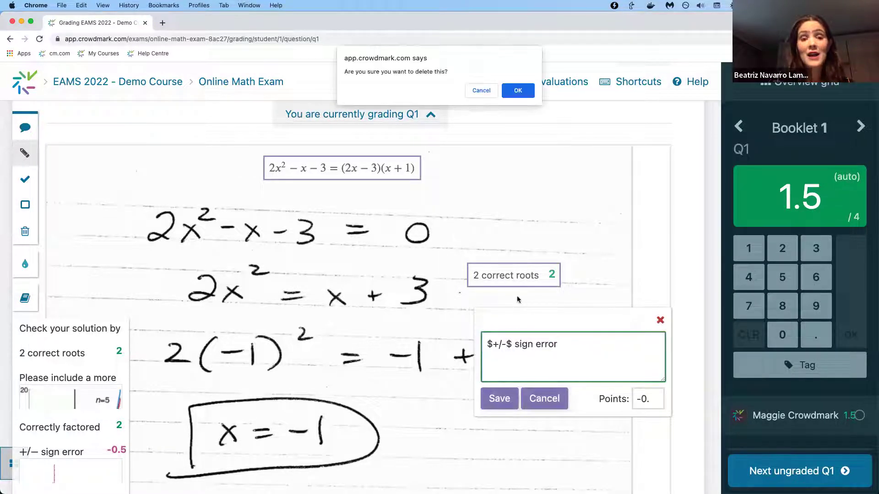
pyautogui.click(484, 91)
pyautogui.click(544, 398)
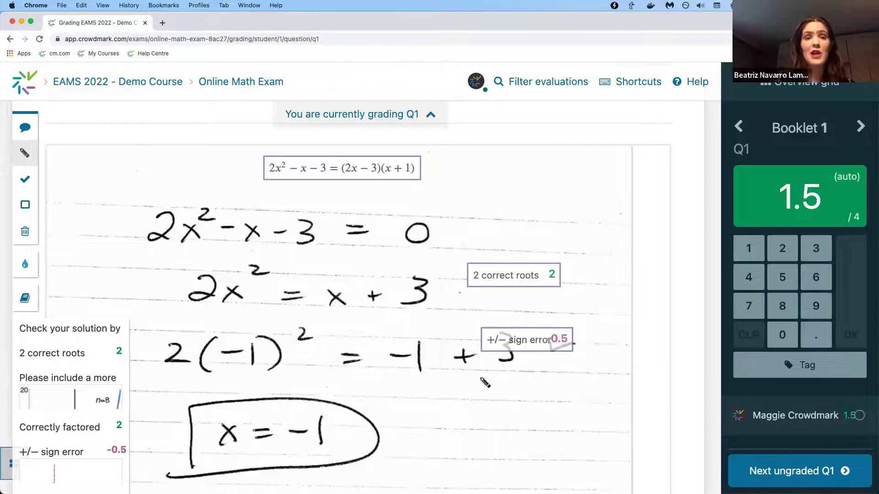
# Clear the points value of the "+/− sign error" comment in the Q1 comment library and apply the update to its placed instance.
pyautogui.scroll(3, 69, 339)
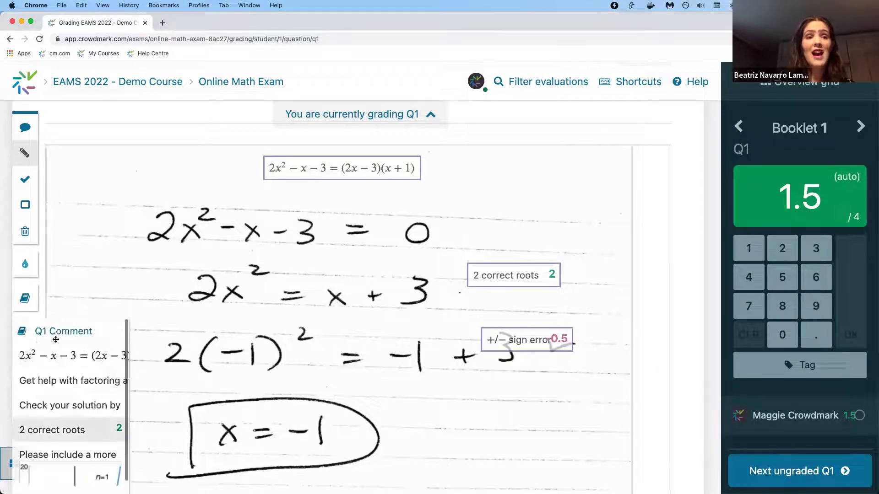
pyautogui.click(57, 330)
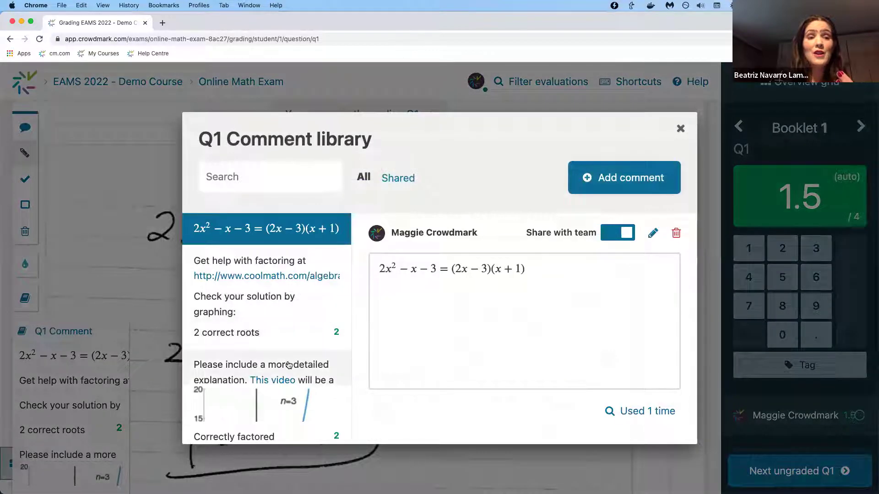
pyautogui.scroll(-2, 238, 321)
pyautogui.scroll(-5, 238, 322)
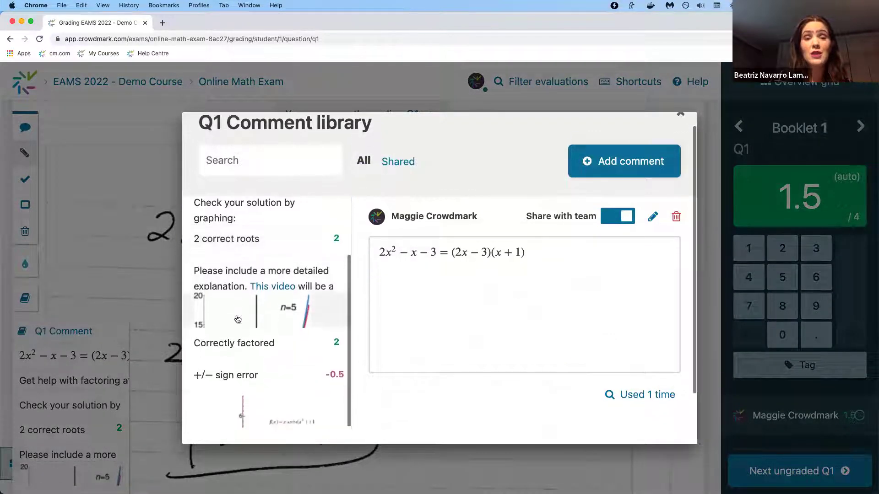
pyautogui.click(226, 370)
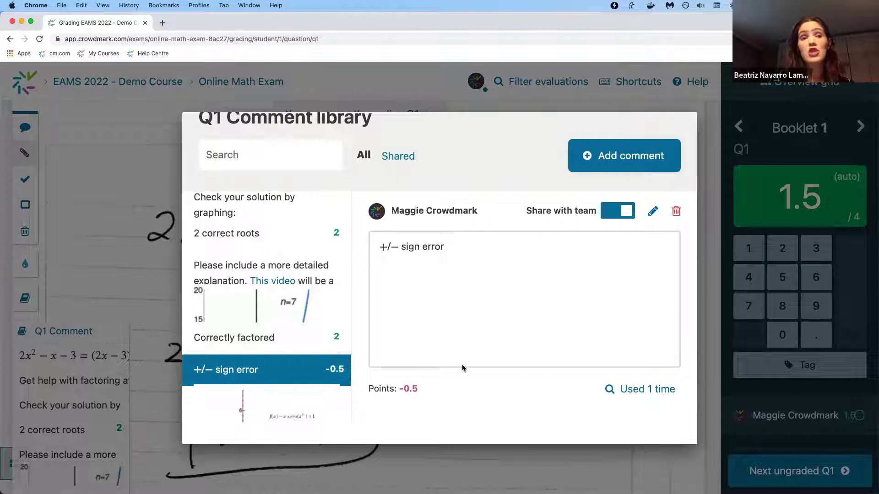
pyautogui.click(653, 213)
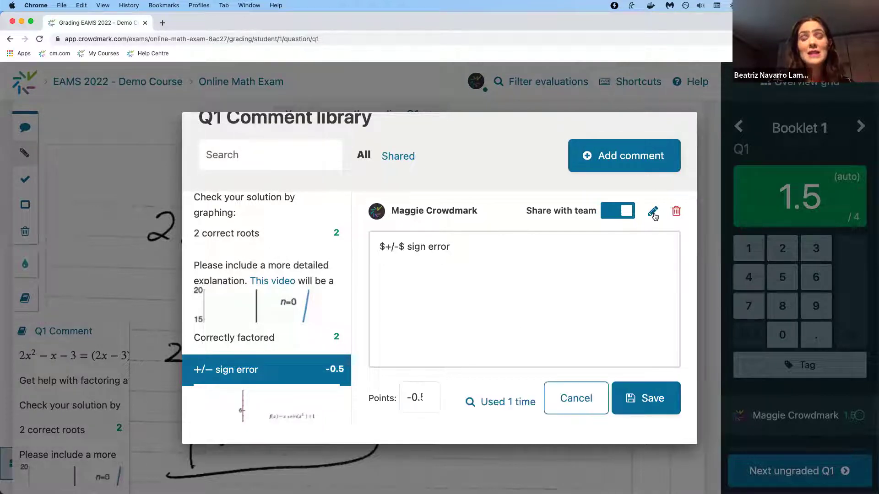
pyautogui.click(420, 396)
pyautogui.click(425, 405)
pyautogui.click(427, 393)
pyautogui.click(427, 394)
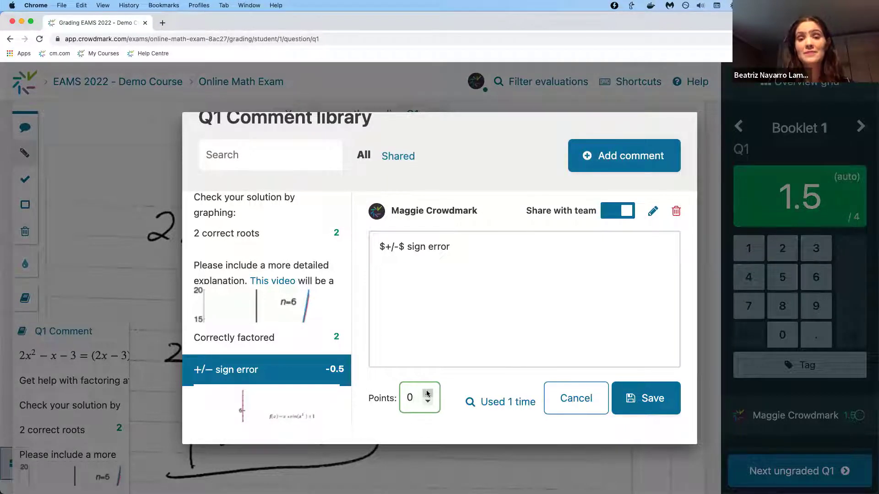
pyautogui.press('BackSpace')
pyautogui.click(654, 394)
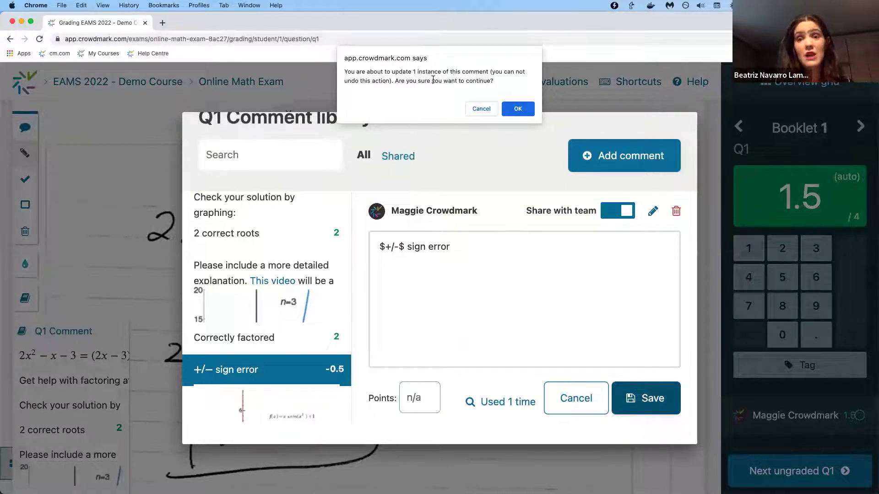
pyautogui.click(518, 110)
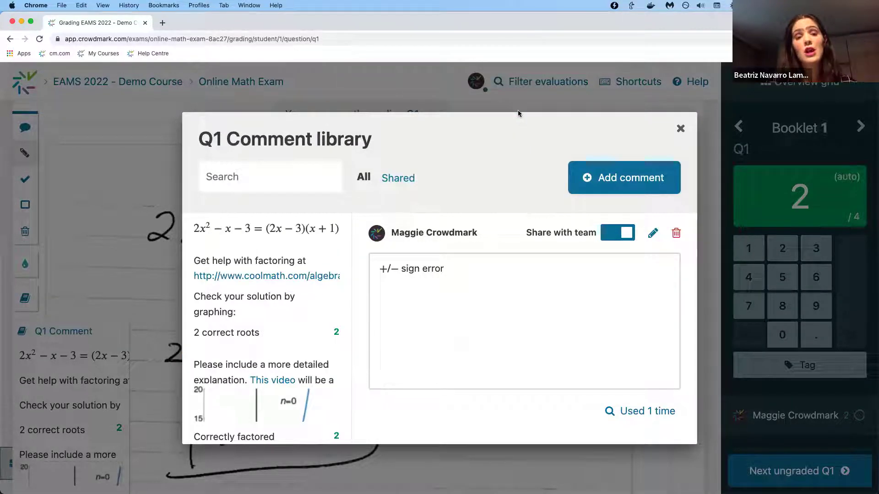
pyautogui.click(680, 129)
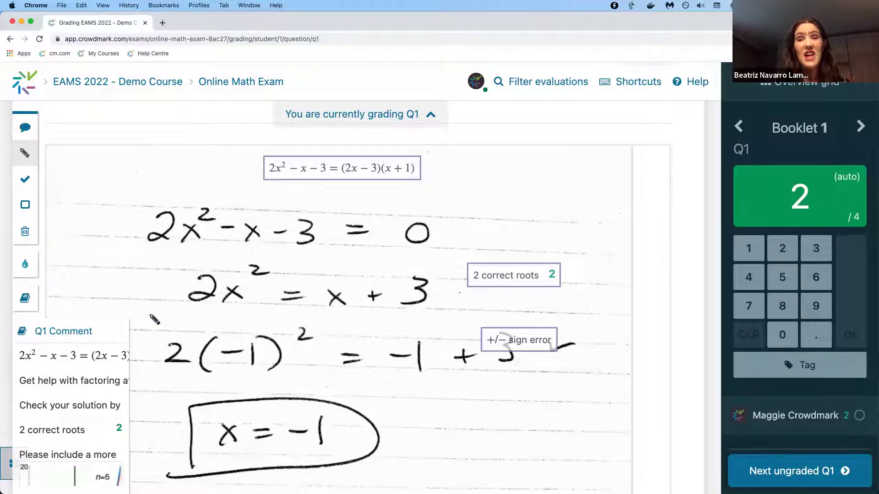
# Search the Q1 comment library for "help" and view the comment on getting help with factoring.
pyautogui.click(58, 331)
pyautogui.click(253, 181)
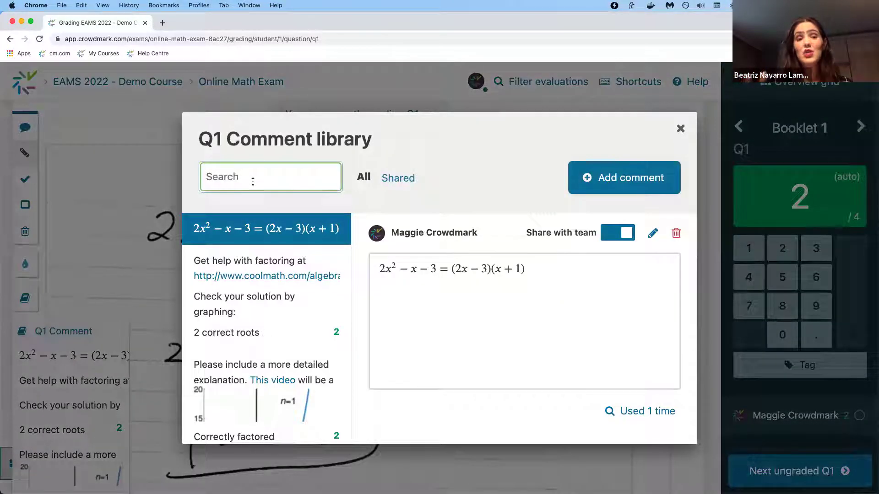
pyautogui.write('help')
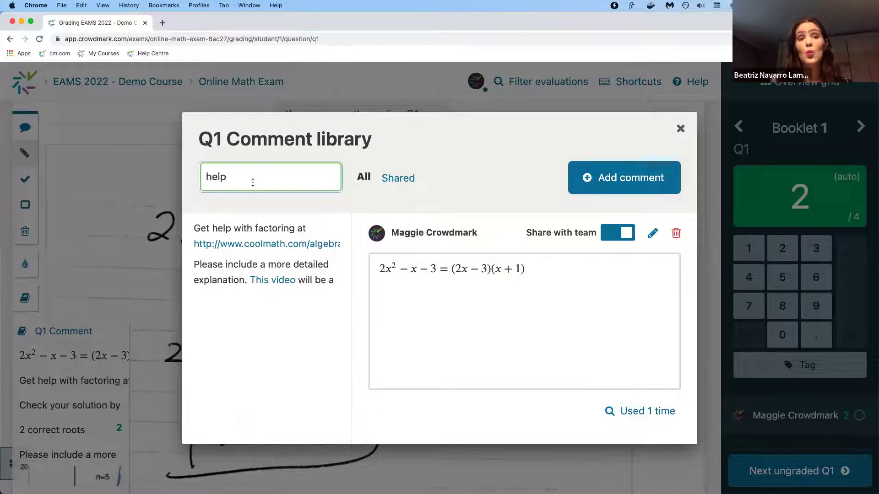
pyautogui.click(261, 228)
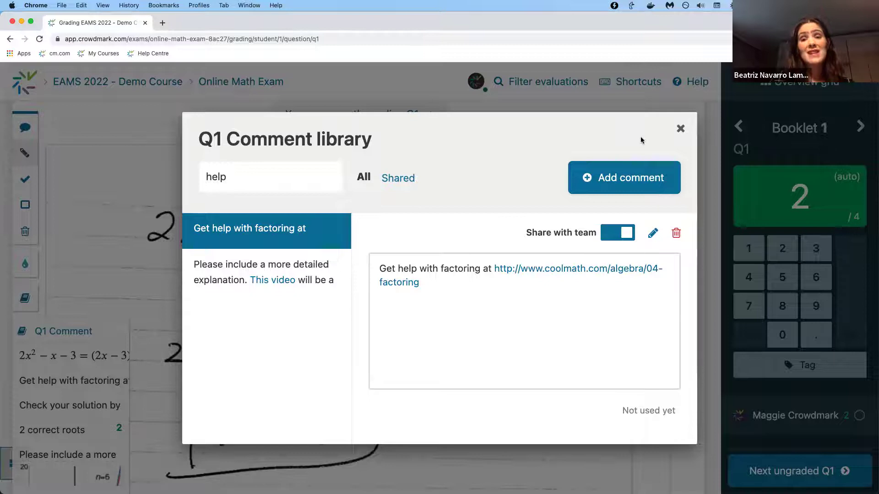
pyautogui.click(680, 130)
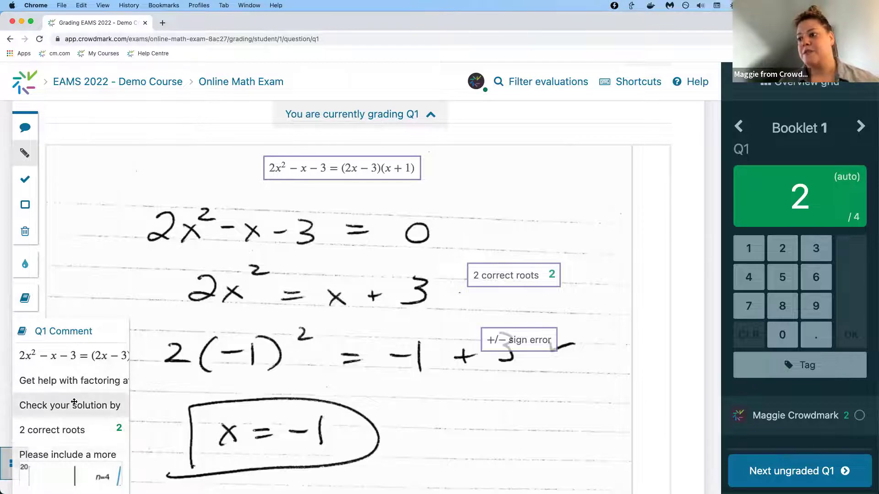
# Place the "Check your solution by graphing" comment on the answer and add a new comment "This is correct." worth 1 point at the first line.
pyautogui.moveTo(74, 402)
pyautogui.mouseDown()
pyautogui.moveTo(264, 357)
pyautogui.moveTo(238, 306)
pyautogui.mouseUp()
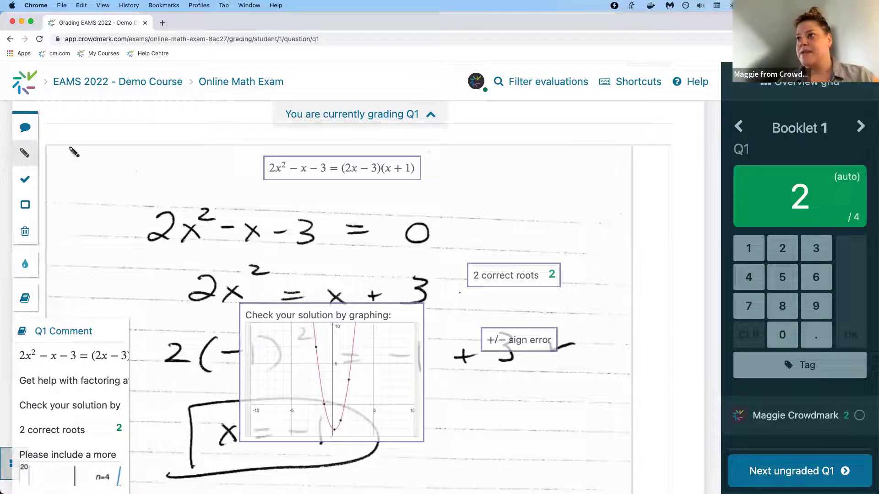
pyautogui.click(26, 132)
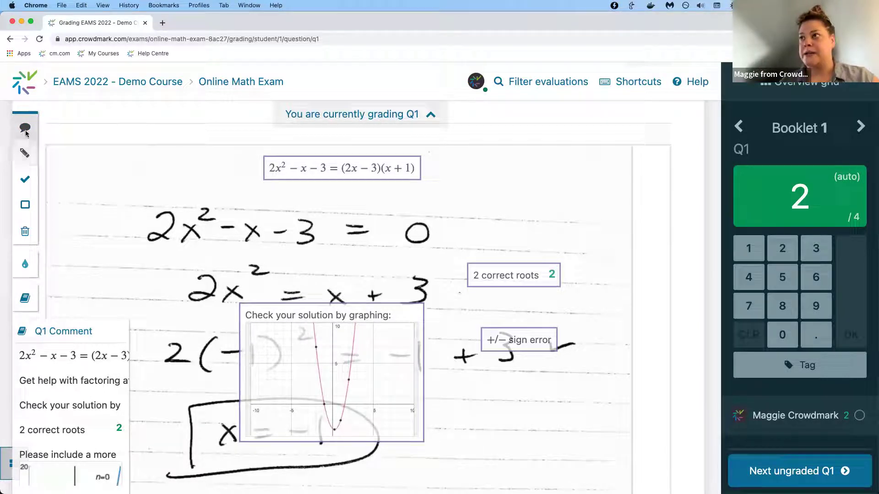
pyautogui.click(184, 234)
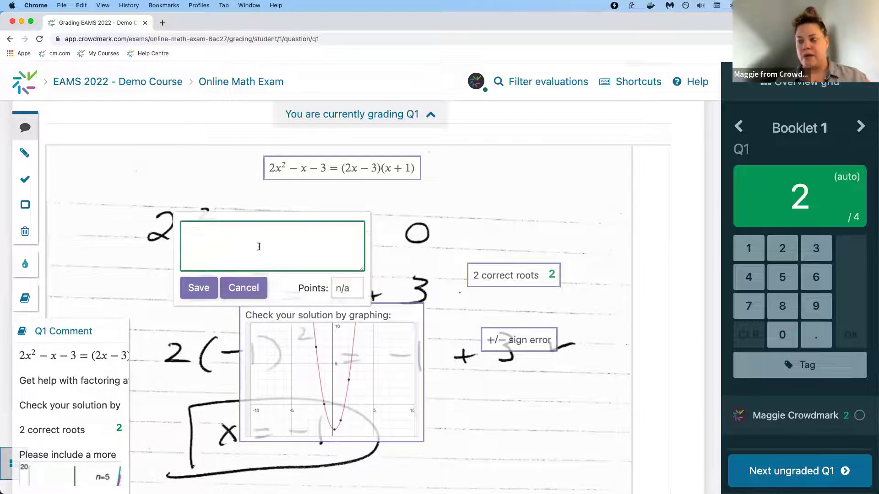
pyautogui.write('This is ')
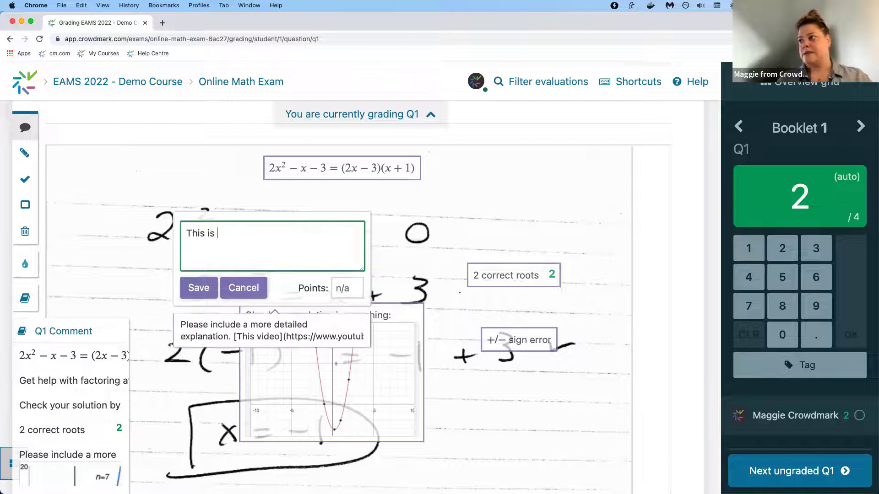
pyautogui.write('correct.')
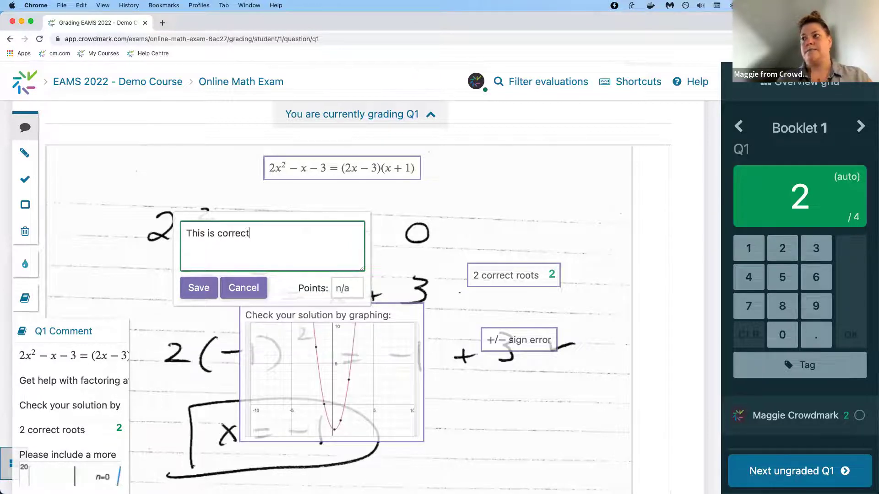
pyautogui.click(350, 287)
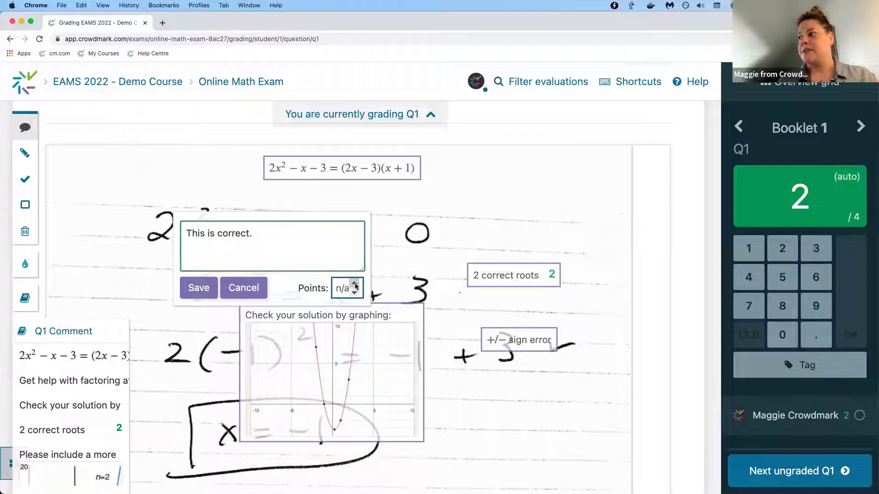
pyautogui.click(355, 283)
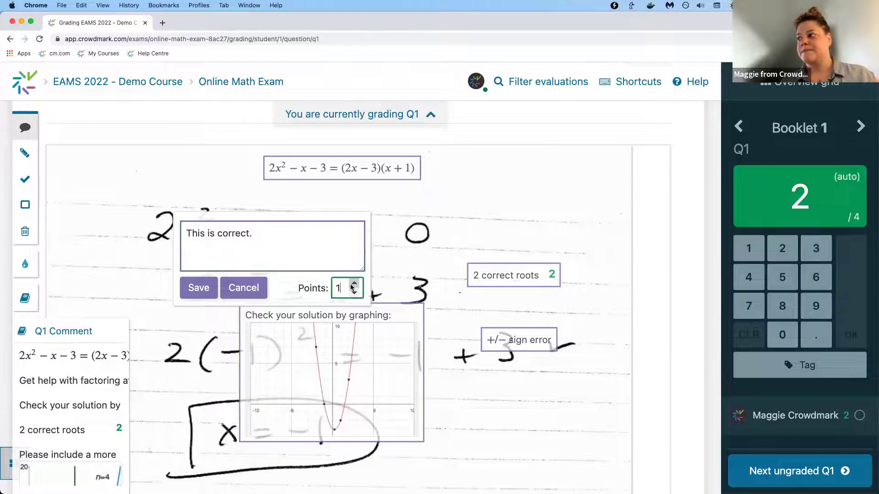
pyautogui.click(196, 289)
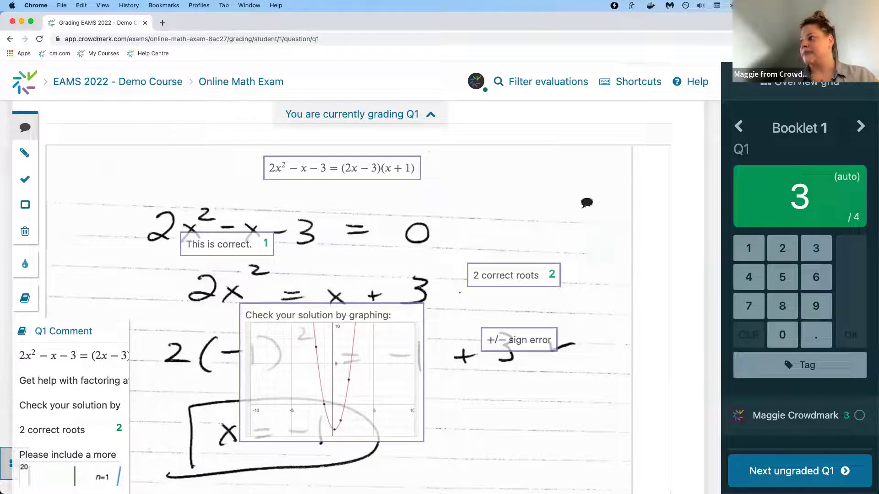
# Draw a freehand blue circle around the 0 at the end of the first equation line.
pyautogui.scroll(-3, 64, 418)
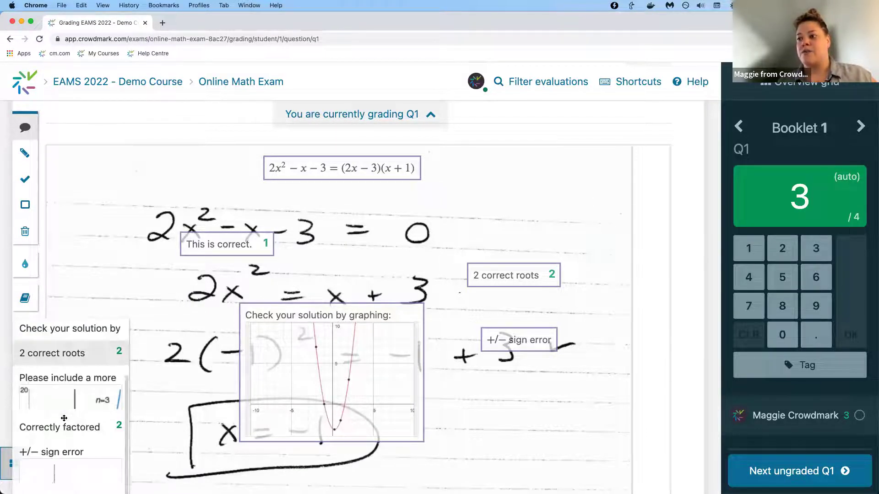
pyautogui.scroll(3, 64, 418)
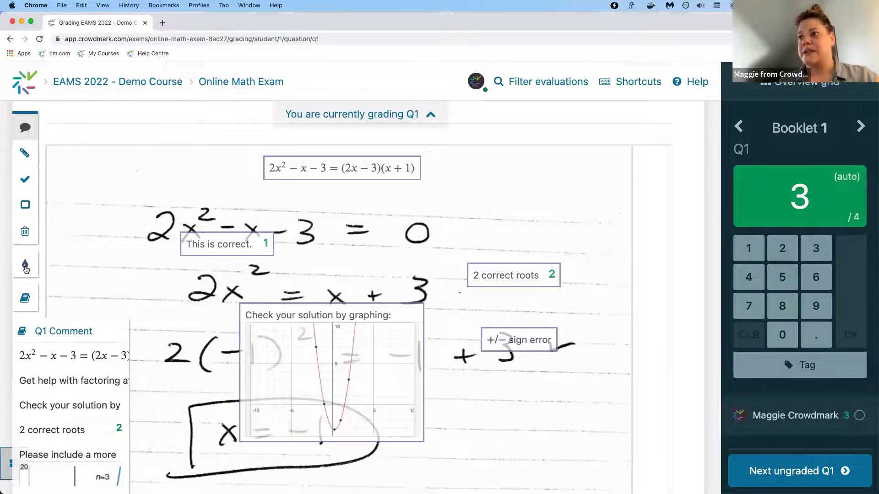
pyautogui.click(28, 158)
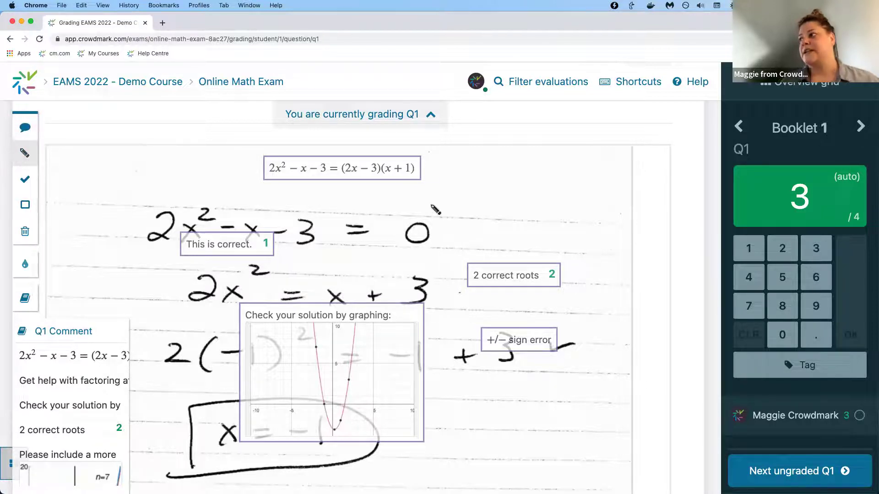
pyautogui.moveTo(433, 262); pyautogui.dragTo(430, 206)
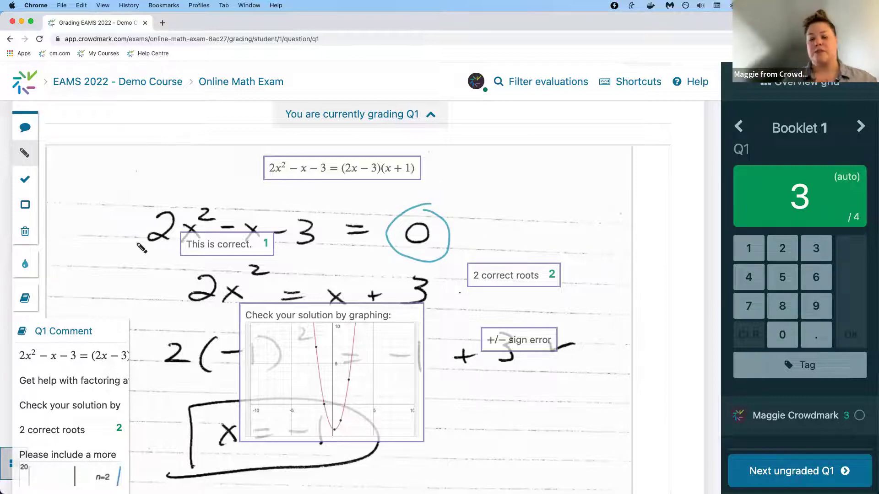
# Change the annotation colour to red and draw a freehand zigzag beside the circled 0.
pyautogui.click(26, 266)
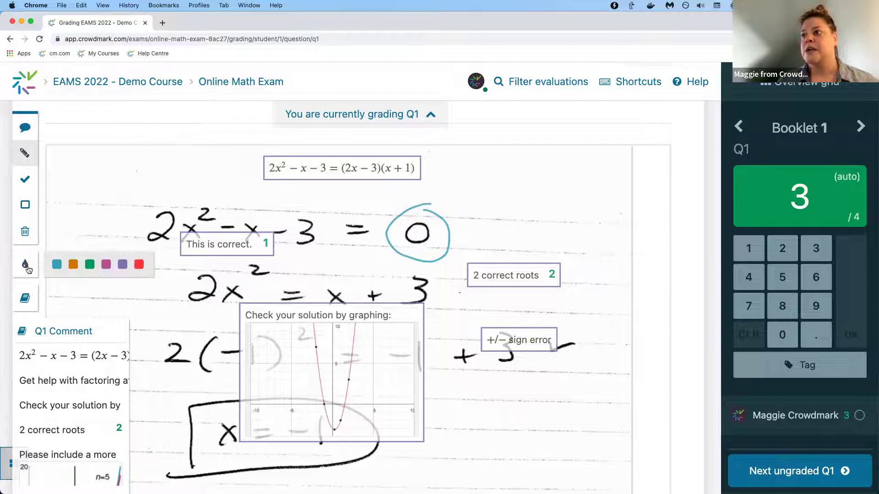
pyautogui.click(140, 266)
pyautogui.moveTo(470, 216); pyautogui.dragTo(568, 193)
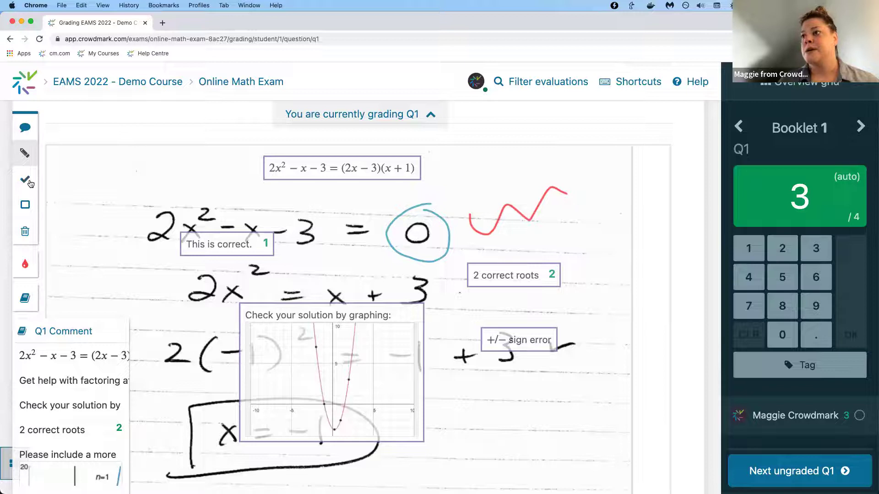
# Place two red cross marks, one beside the start of the 2x² = x + 3 line and one just below it.
pyautogui.moveTo(31, 185)
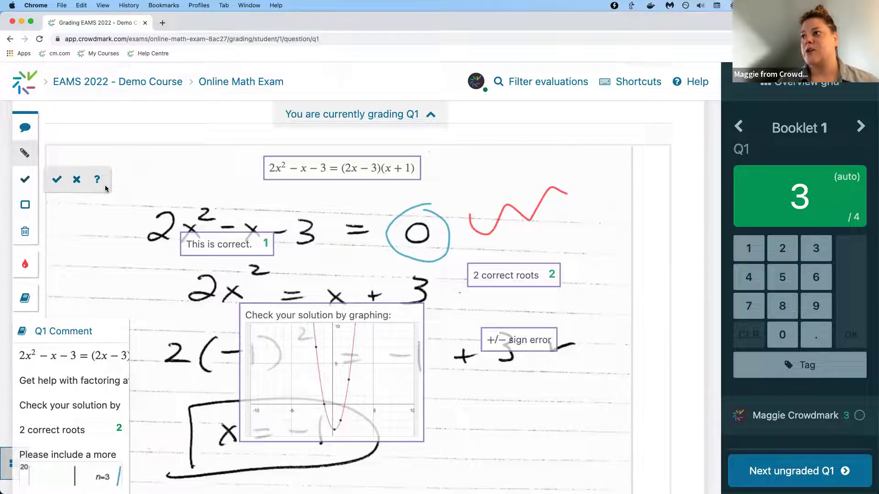
pyautogui.click(76, 183)
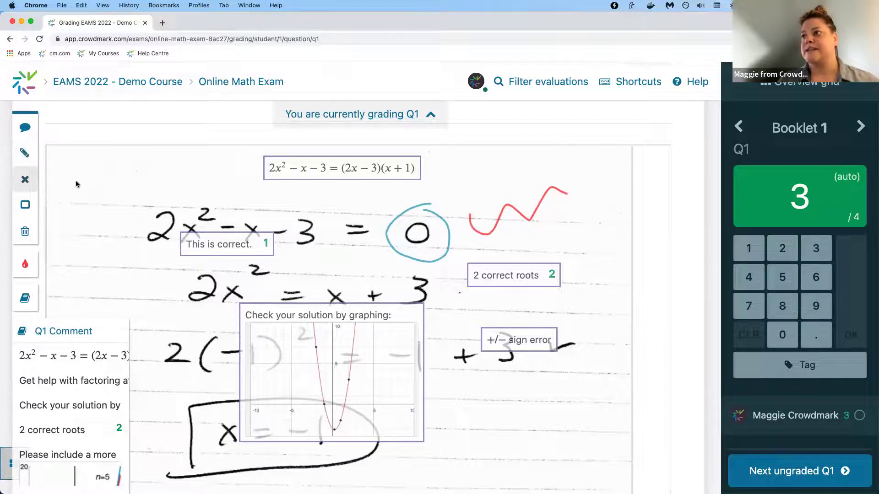
pyautogui.click(169, 293)
pyautogui.click(170, 320)
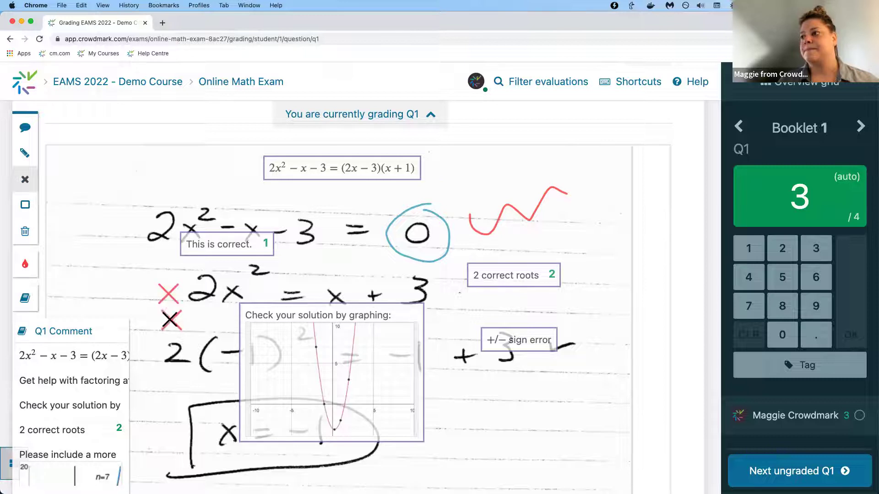
# Highlight the circled final answer x = −1 with an orange rectangle.
pyautogui.click(25, 204)
pyautogui.click(28, 269)
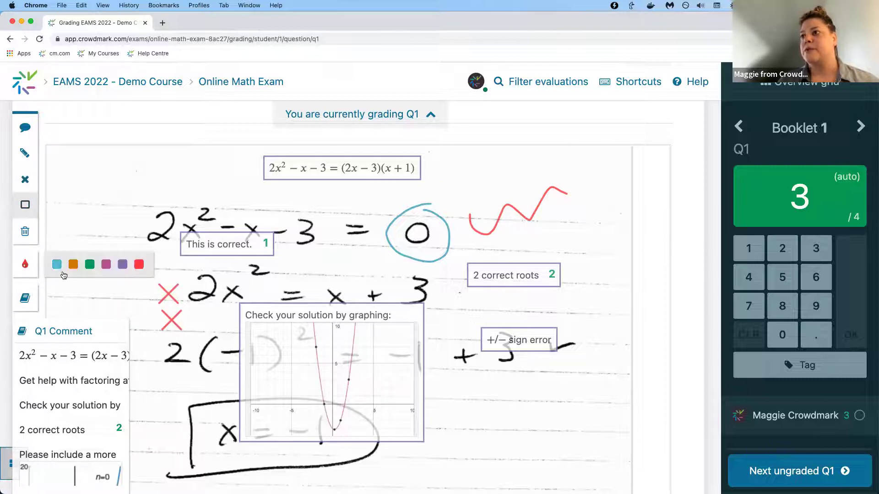
pyautogui.click(72, 265)
pyautogui.moveTo(167, 393); pyautogui.dragTo(404, 487)
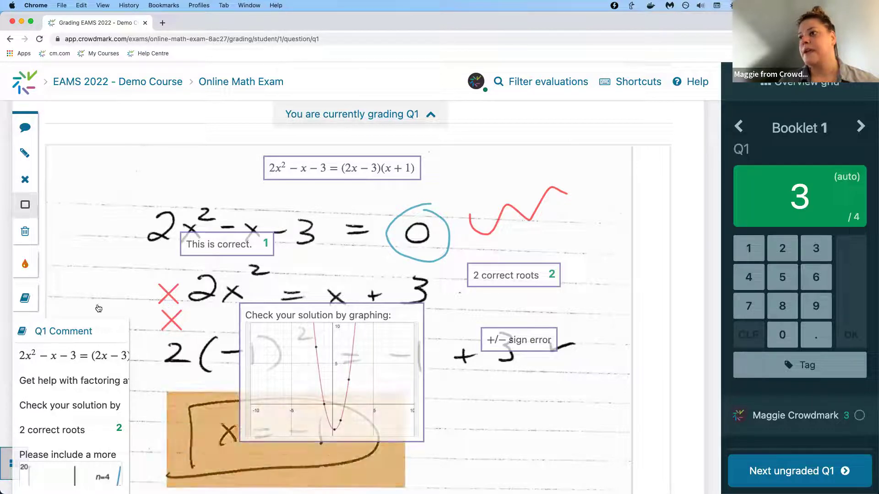
# Delete the lower red cross and the red zigzag from the answer.
pyautogui.click(27, 232)
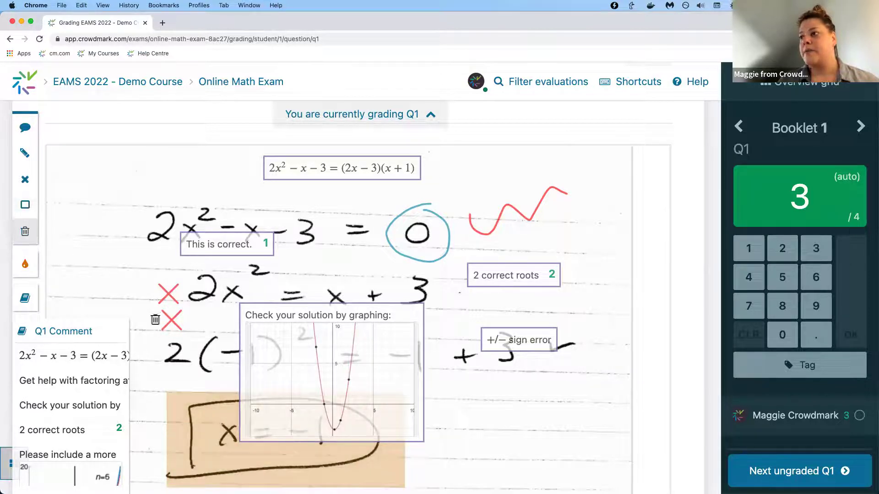
pyautogui.click(175, 324)
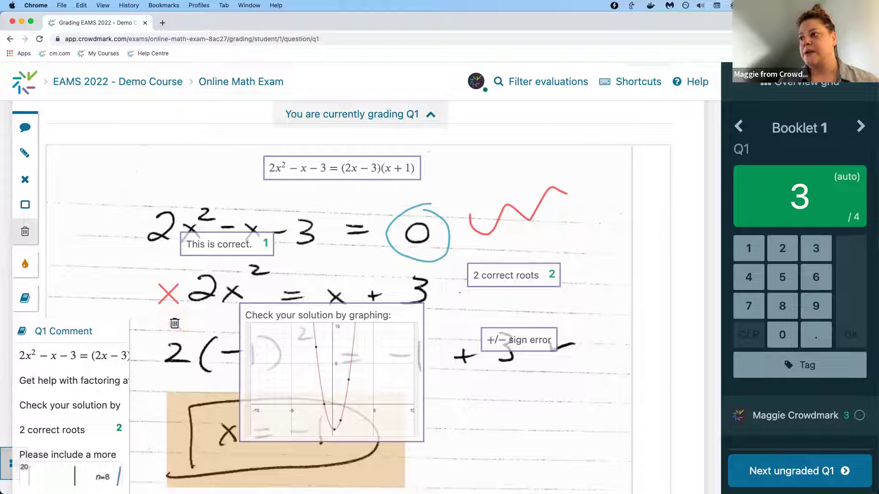
pyautogui.click(483, 234)
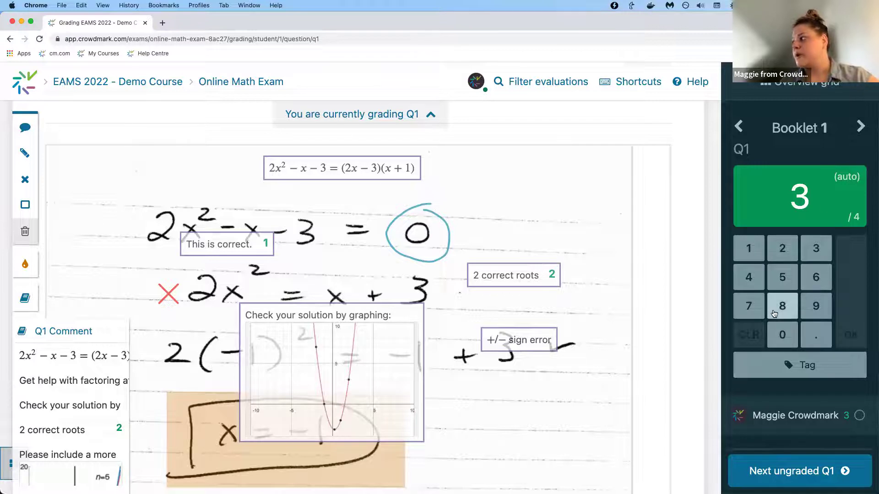
# Add the tag "for review" to the Q1 evaluation of Booklet 1.
pyautogui.click(805, 368)
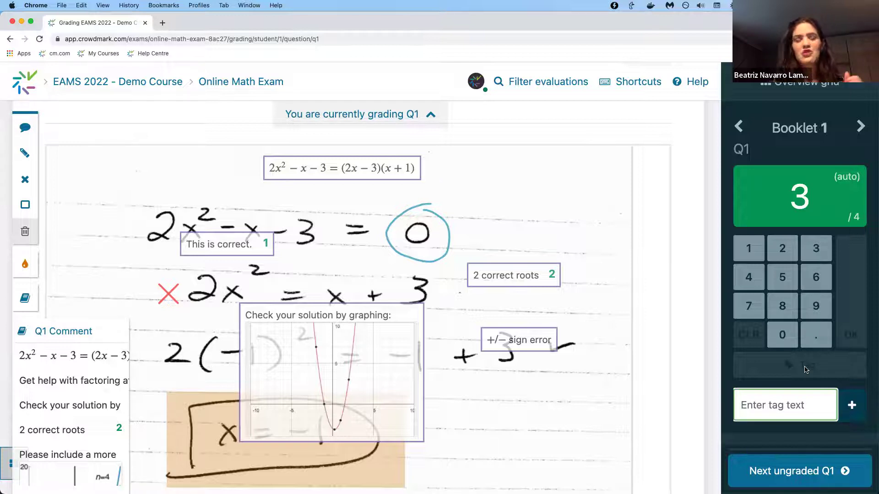
pyautogui.write('for rec')
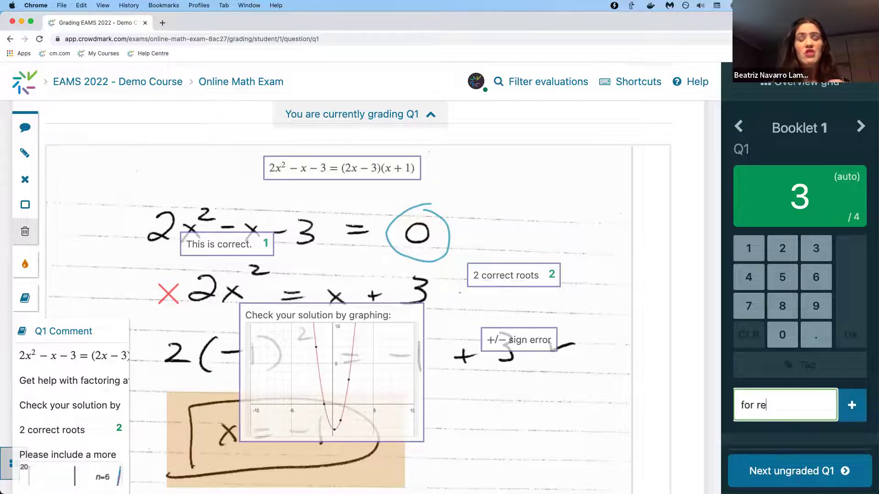
pyautogui.press('BackSpace')
pyautogui.write('veal')
pyautogui.press('BackSpace')
pyautogui.press('BackSpace')
pyautogui.press('BackSpace')
pyautogui.write('iew')
pyautogui.press('BackSpace')
pyautogui.press('BackSpace')
pyautogui.press('BackSpace')
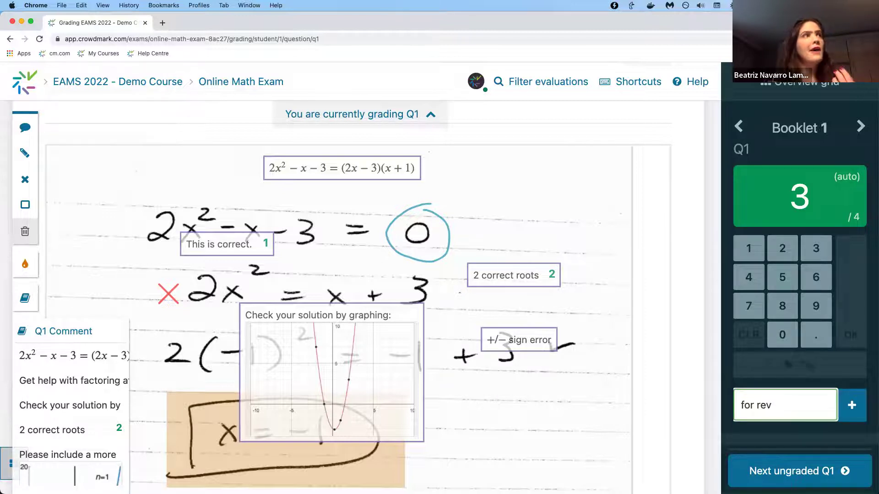
pyautogui.write('iew')
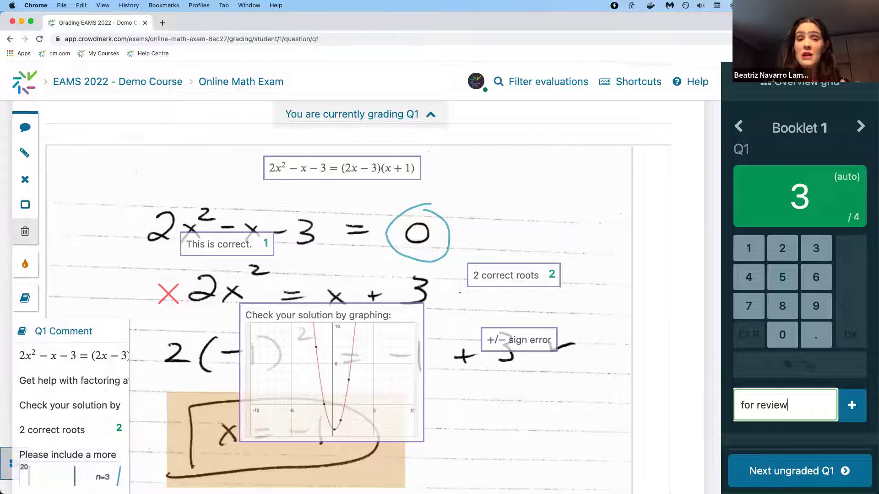
pyautogui.click(852, 405)
# Add a second tag "same same??" to the Q1 evaluation.
pyautogui.click(820, 377)
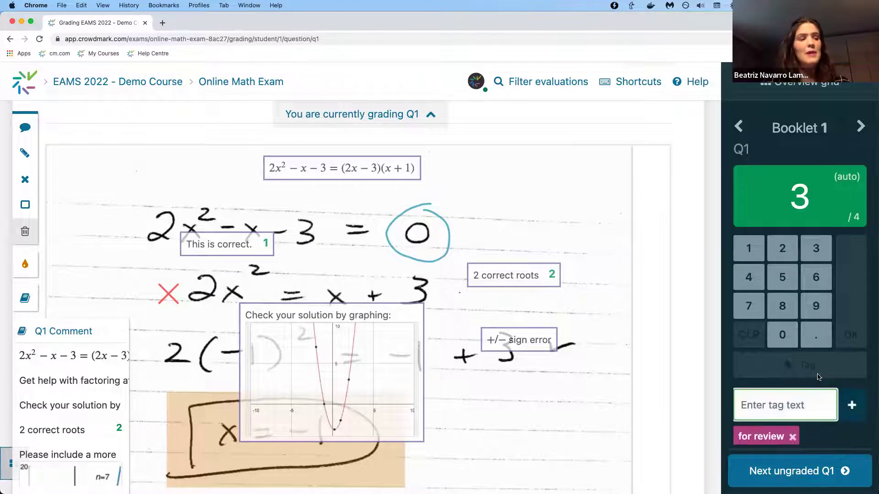
pyautogui.write('sam')
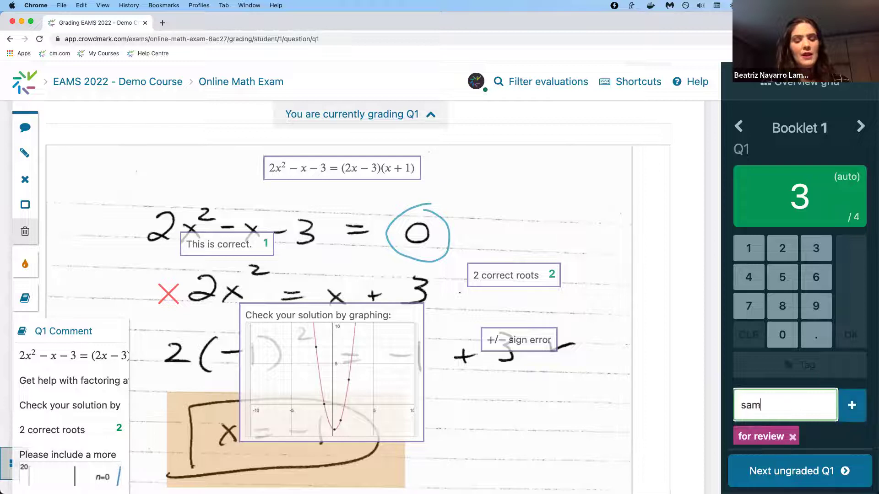
pyautogui.write('e same??')
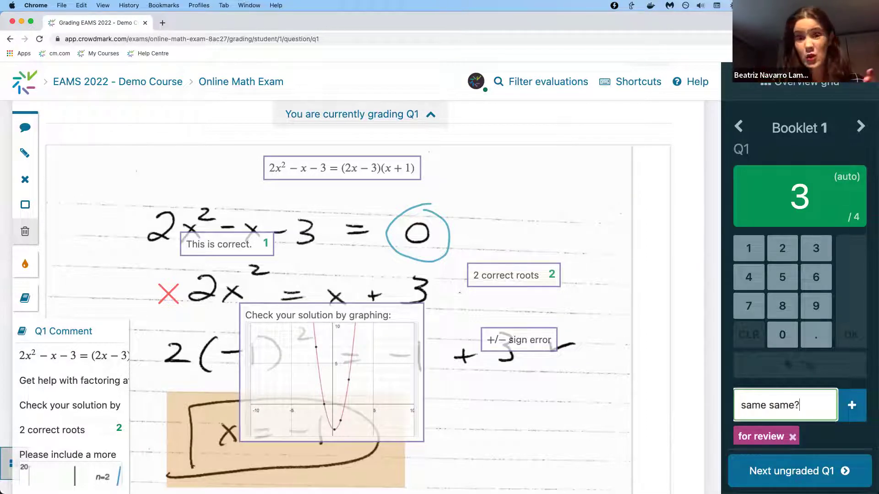
pyautogui.click(853, 404)
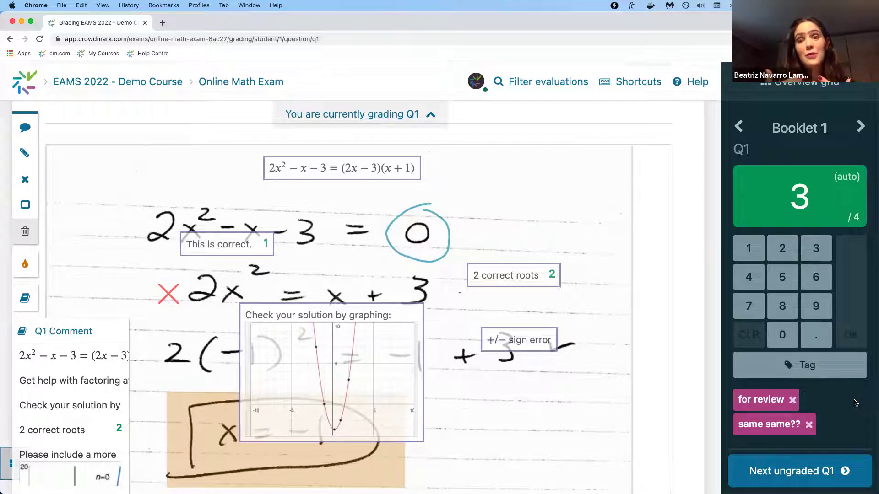
# Examine the evaluation filter options, try the "same same??" and "for review" tags, and close the filters without applying any.
pyautogui.click(551, 83)
pyautogui.click(458, 288)
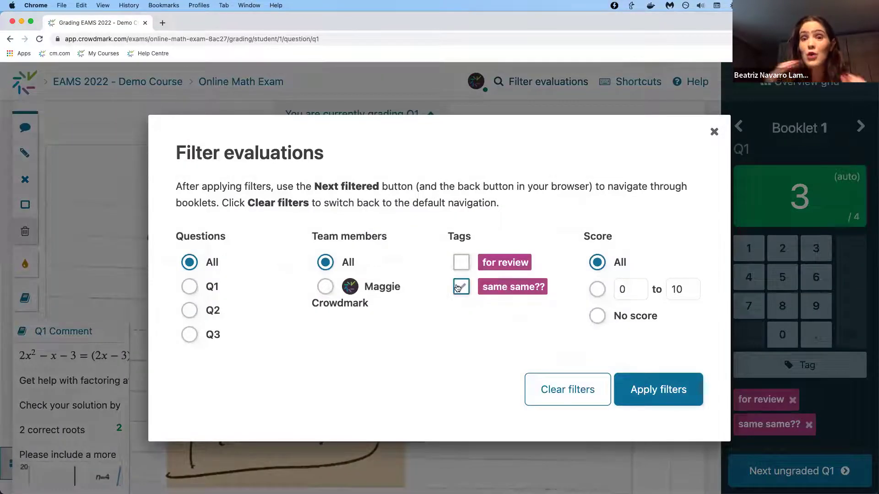
pyautogui.click(462, 262)
pyautogui.click(461, 263)
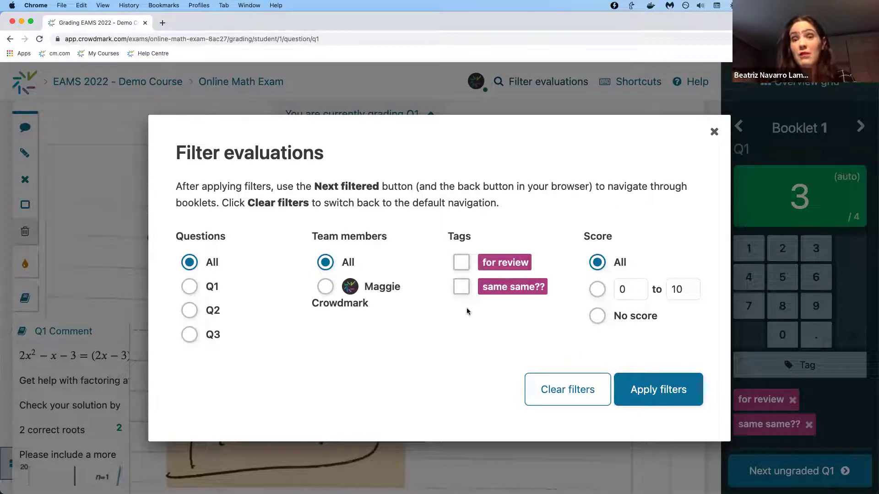
pyautogui.click(714, 134)
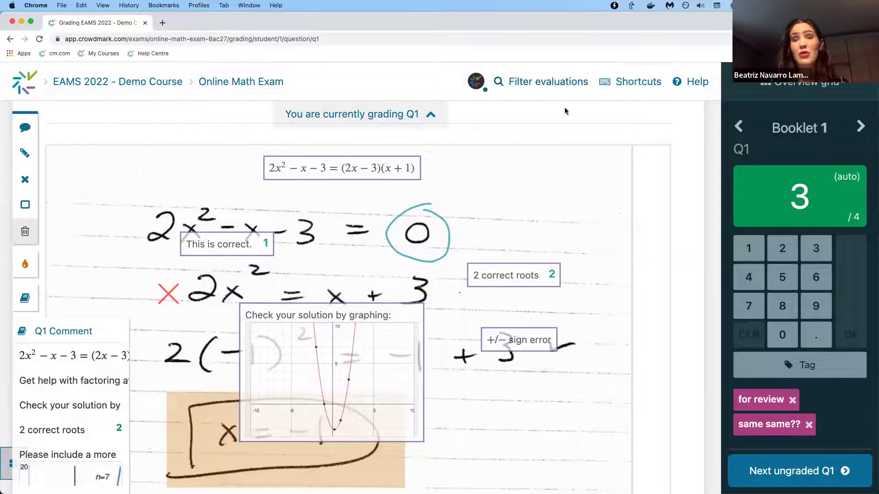
pyautogui.click(540, 82)
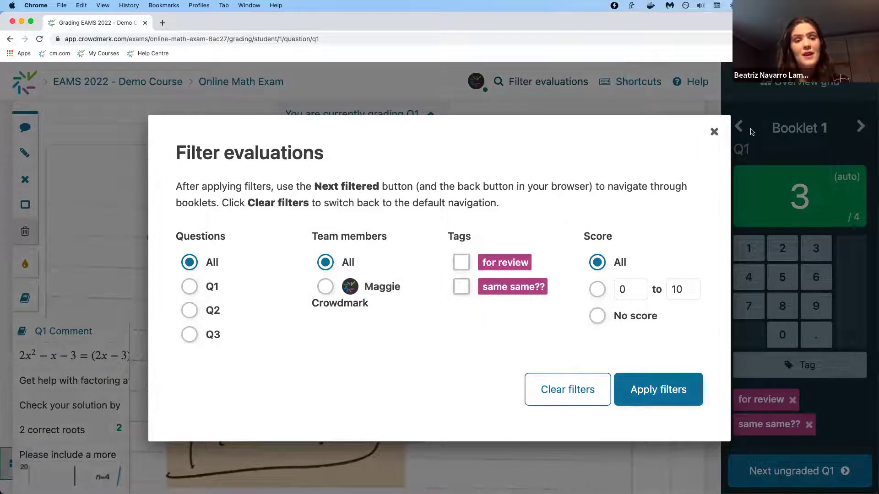
pyautogui.click(714, 133)
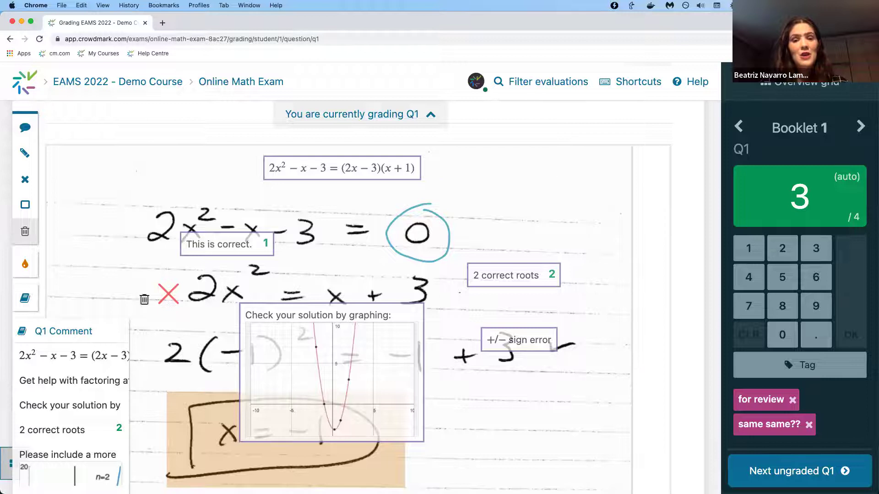
# View the evaluations that use the library comment 2x² − x − 3 = (2x − 3)(x + 1), and clear the filter.
pyautogui.click(82, 329)
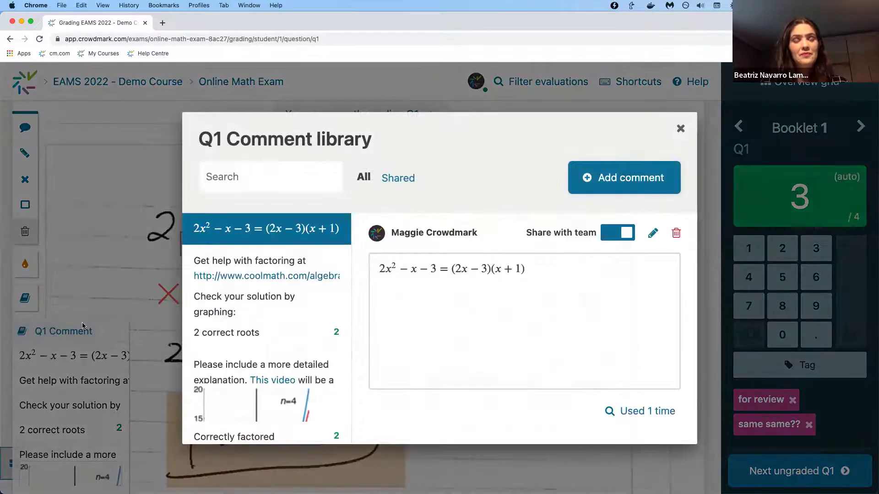
pyautogui.click(638, 421)
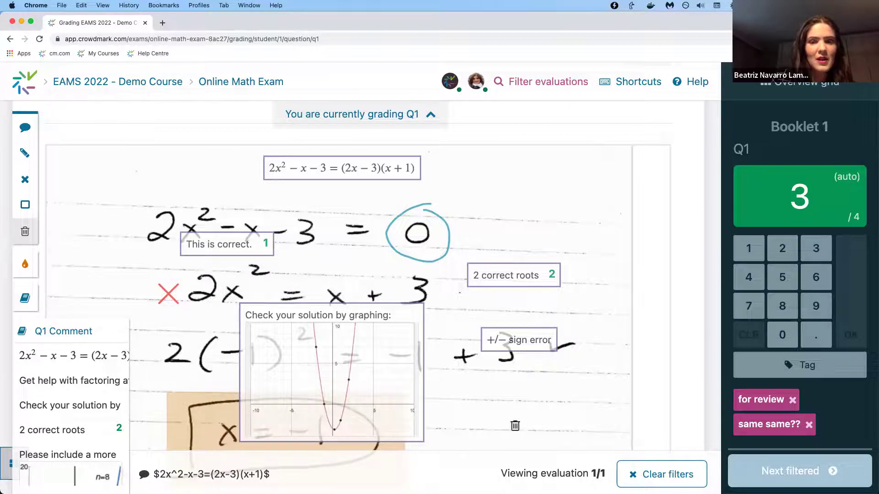
pyautogui.click(644, 474)
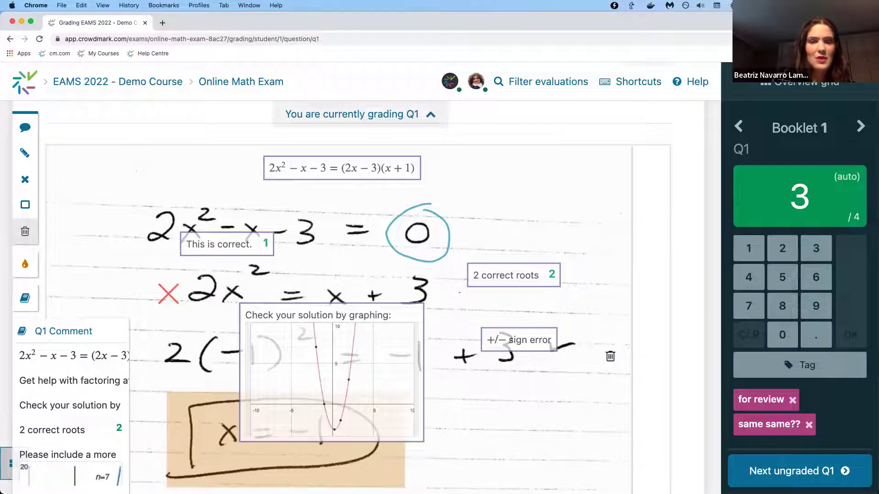
# Filter the evaluations by the library comment "2 correct roots" and examine the comment's placement in the next filtered booklet.
pyautogui.click(59, 335)
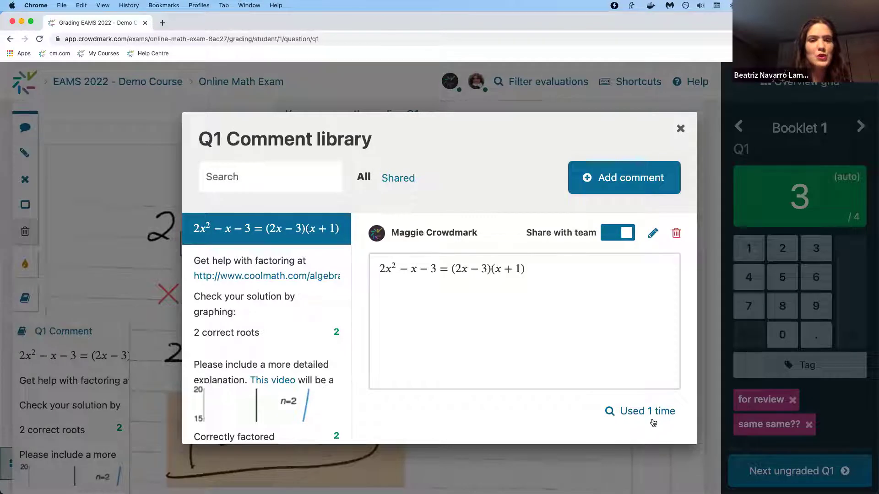
pyautogui.click(216, 333)
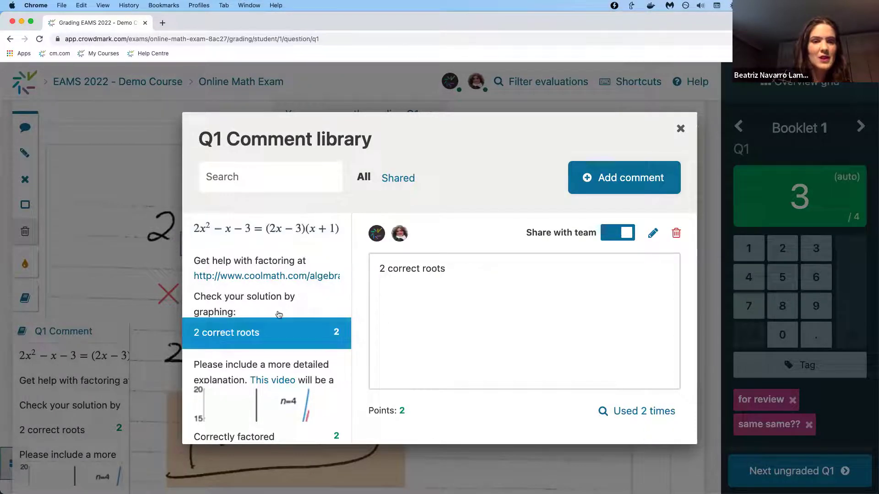
pyautogui.click(626, 416)
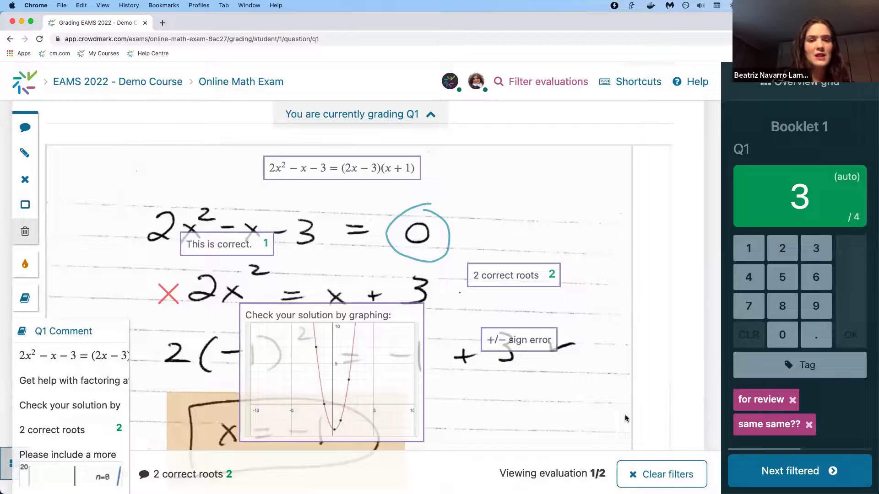
pyautogui.click(808, 472)
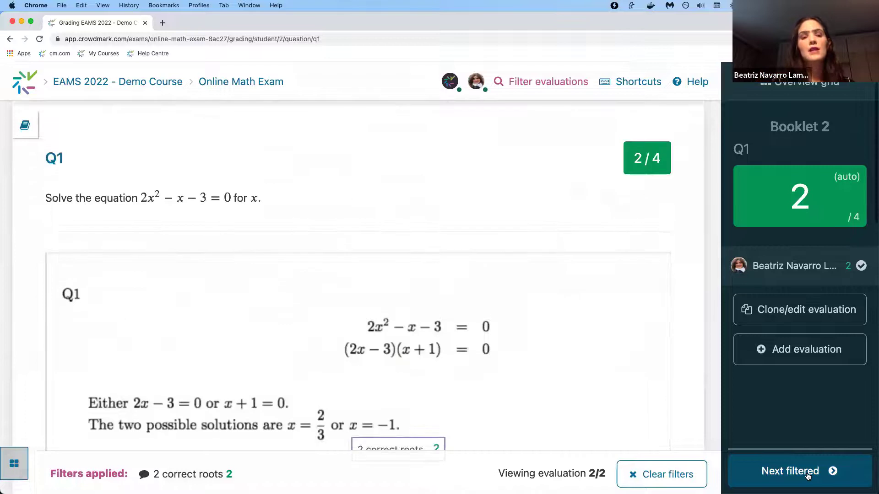
pyautogui.scroll(-5, 494, 350)
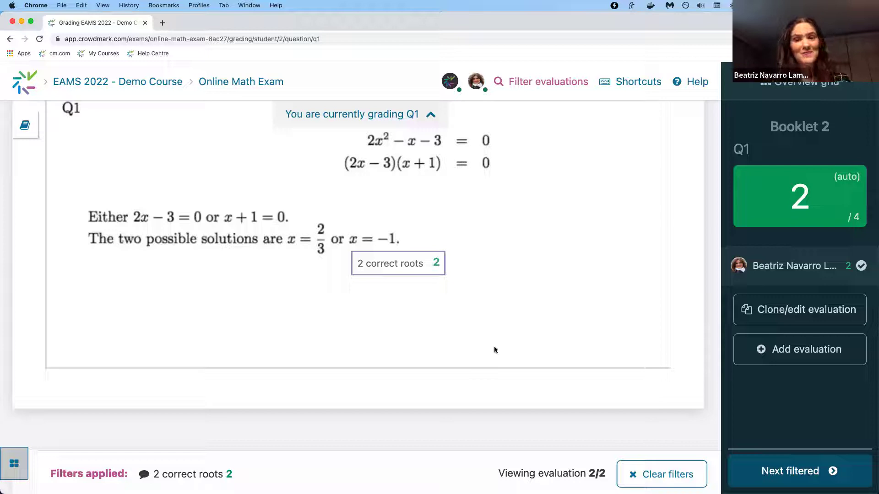
# Examine the team member options in the evaluation filters, and close the filters without applying changes.
pyautogui.scroll(1, 495, 350)
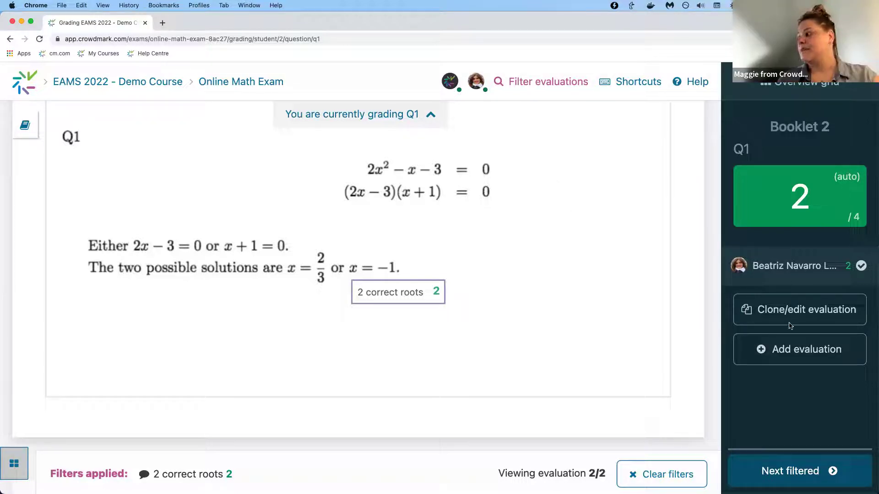
pyautogui.click(530, 83)
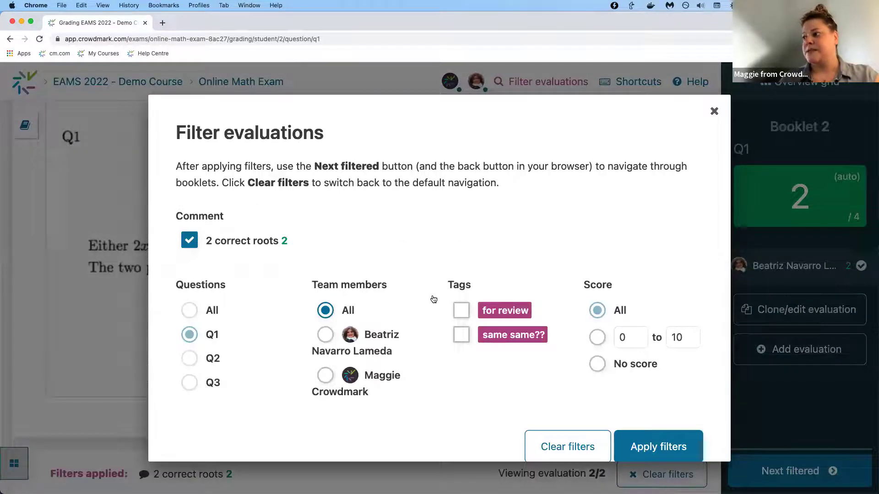
pyautogui.click(326, 334)
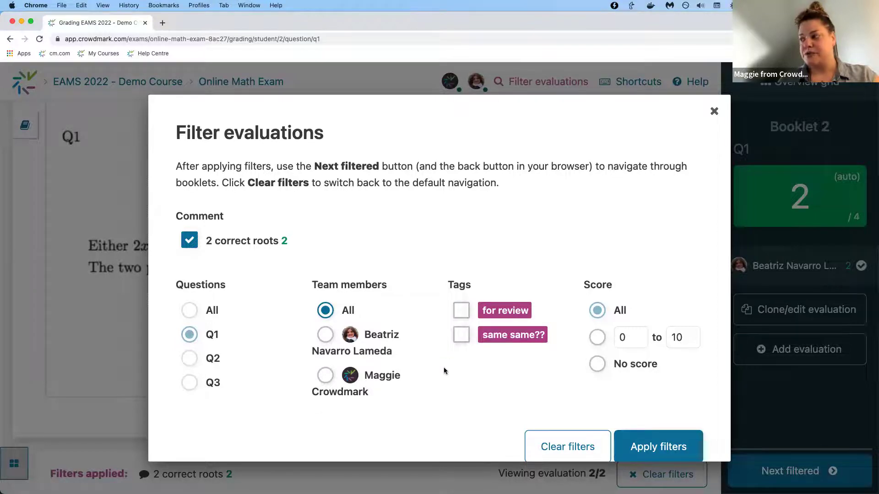
pyautogui.click(713, 112)
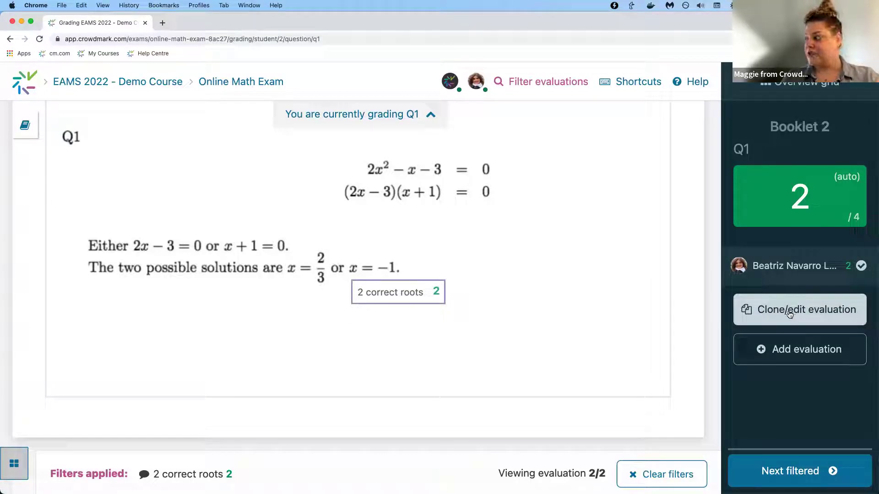
pyautogui.click(795, 352)
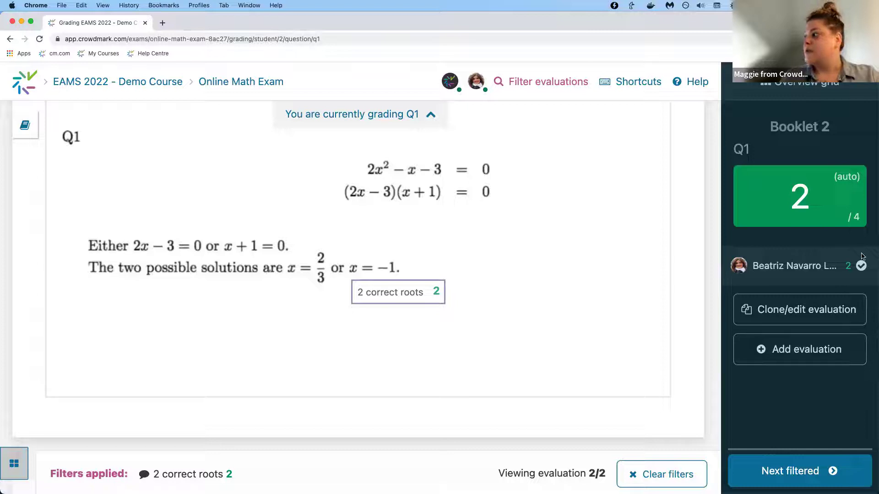
pyautogui.moveTo(862, 273)
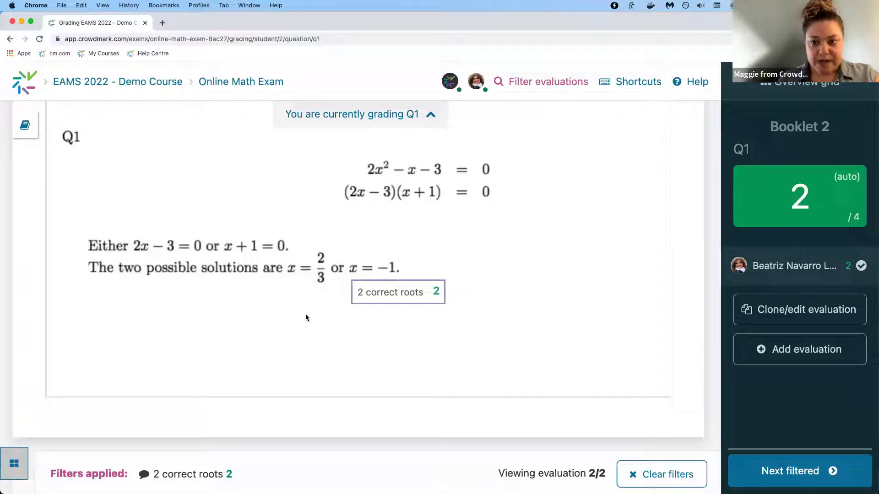
# Check each grader's progress on Q1 in the Online Math Exam dashboard, and open the exam's team page.
pyautogui.click(250, 84)
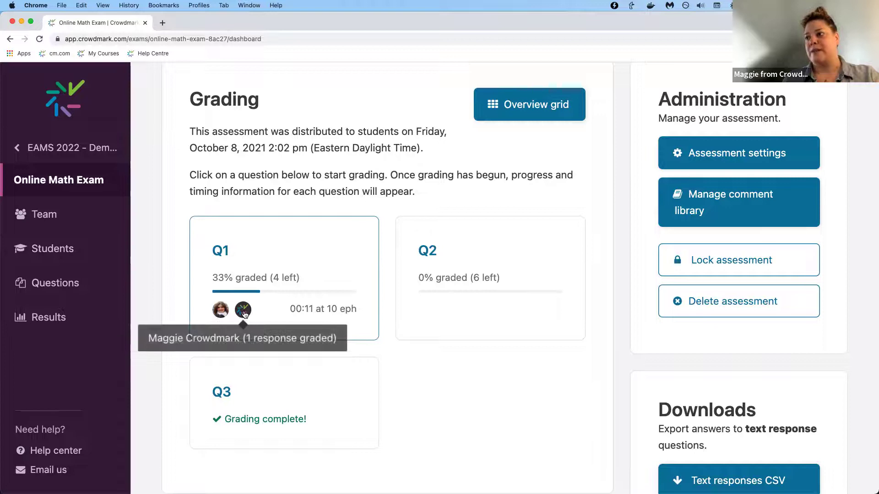
pyautogui.click(56, 217)
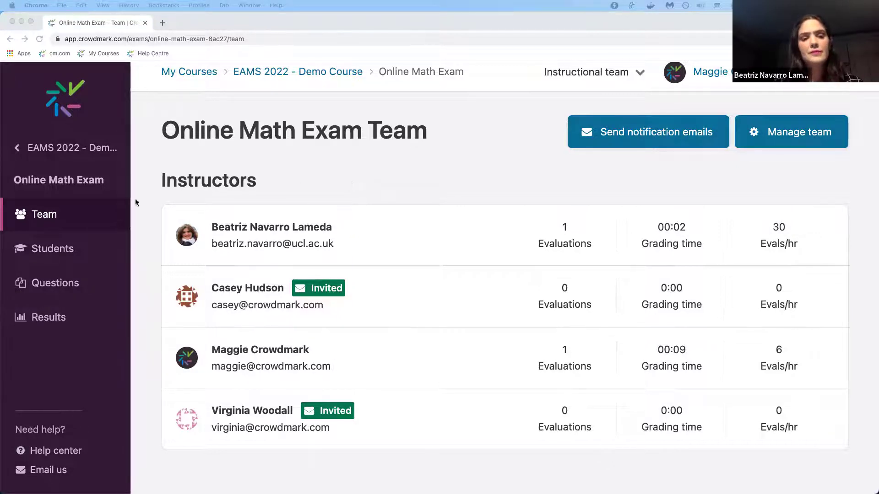
# View the Online Math Exam's student list with its email, submission and viewing status columns.
pyautogui.click(55, 248)
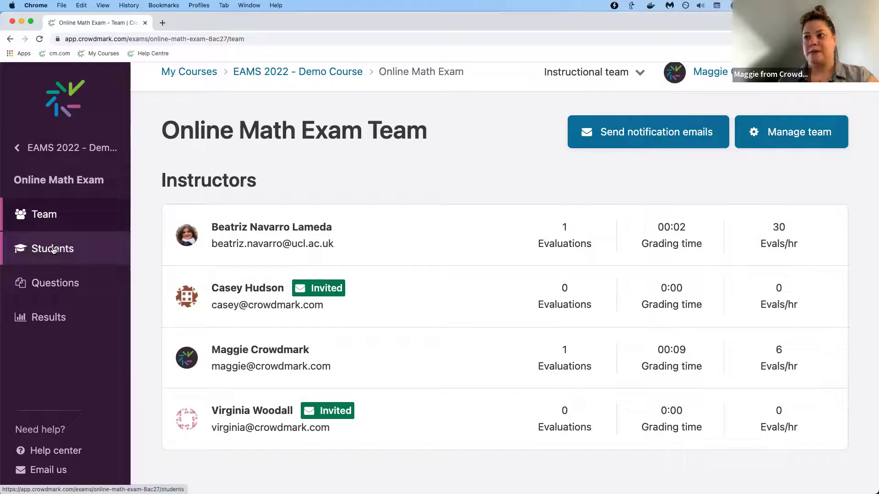
pyautogui.click(54, 249)
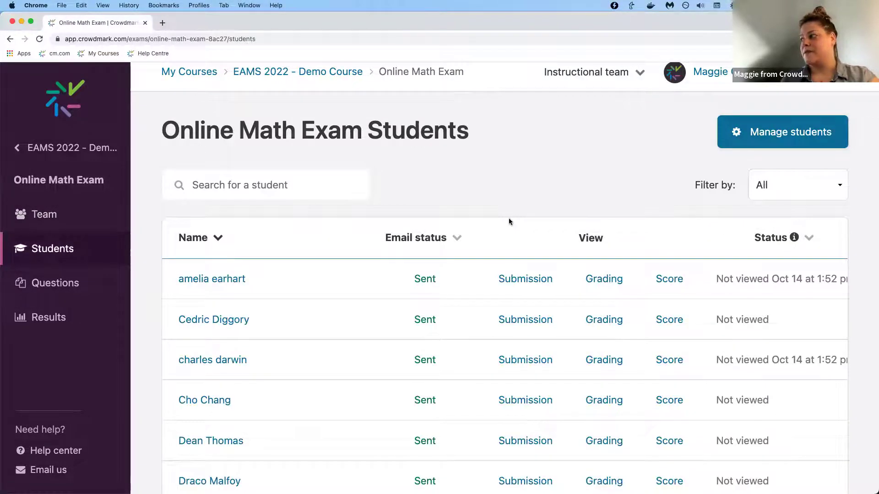
pyautogui.scroll(-1, 504, 241)
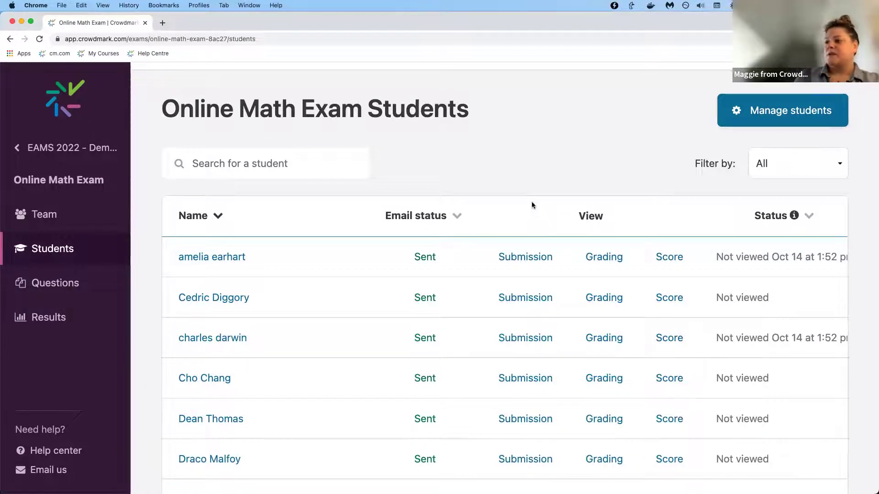
pyautogui.scroll(2, 532, 202)
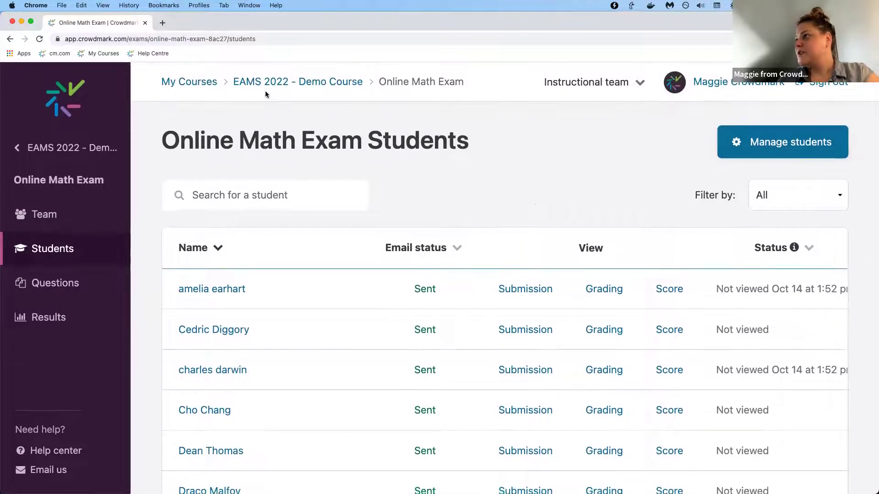
# Open EAMS - Sample Exam from the EAMS 2022 - Demo Course, view its student list, and return to its dashboard.
pyautogui.click(302, 83)
pyautogui.scroll(-2, 503, 309)
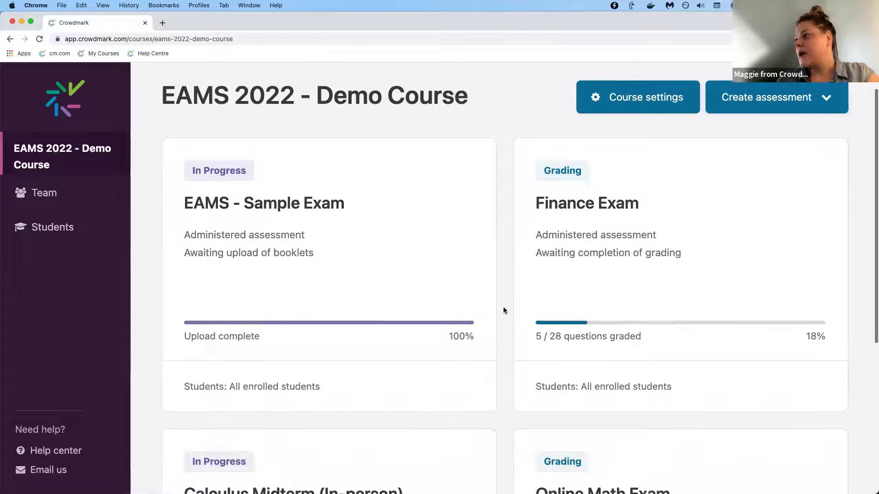
pyautogui.scroll(-2, 503, 310)
pyautogui.click(318, 227)
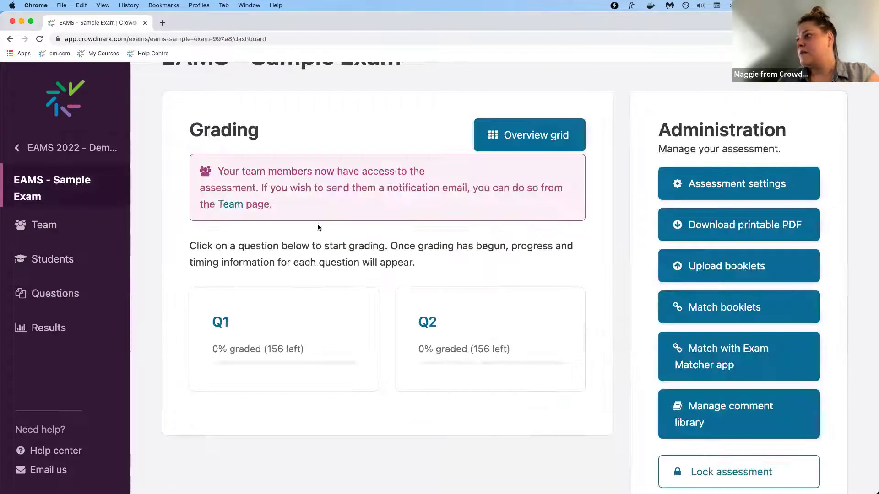
pyautogui.click(65, 265)
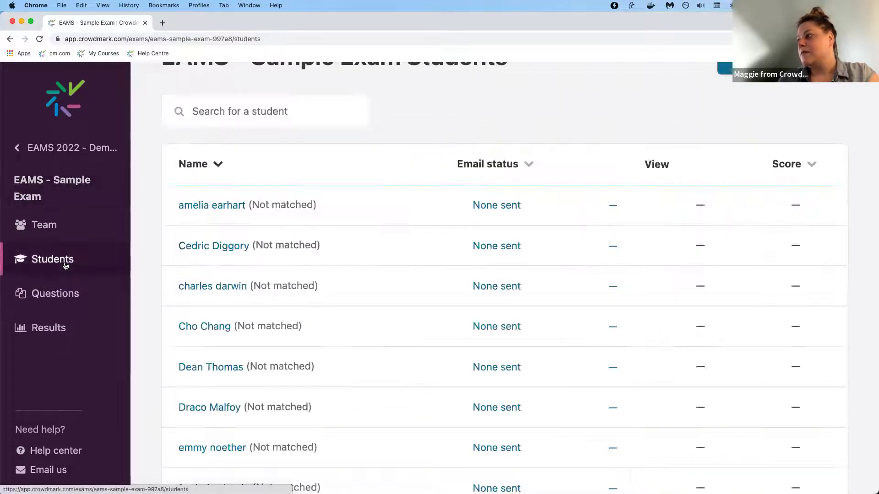
pyautogui.click(10, 39)
pyautogui.scroll(4, 272, 121)
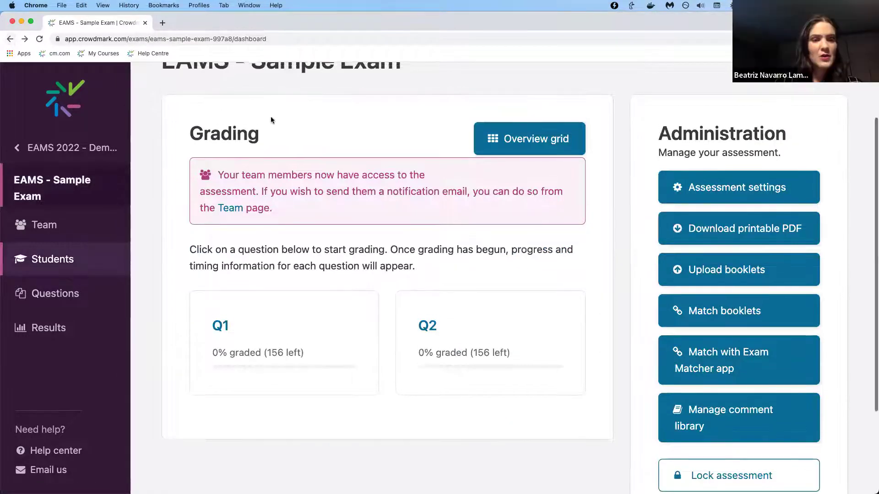
# Return to the EAMS 2022 - Demo Course and reopen the Online Math Exam's student list.
pyautogui.click(295, 82)
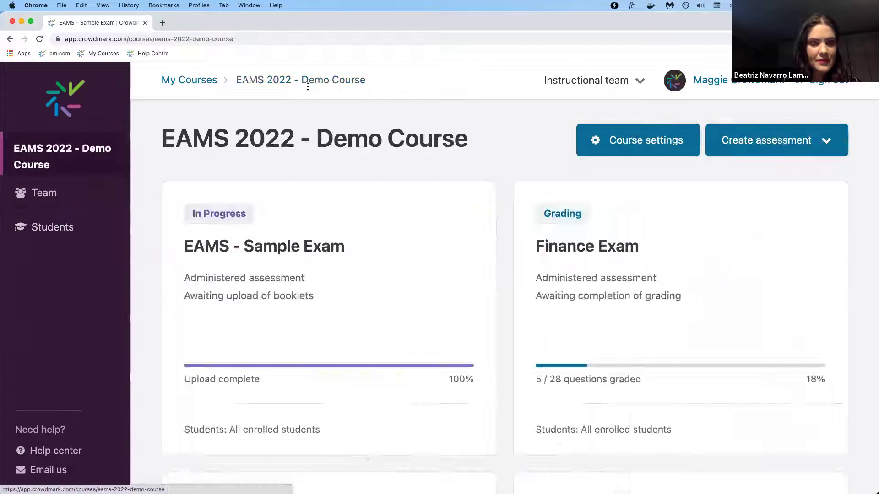
pyautogui.scroll(-6, 501, 299)
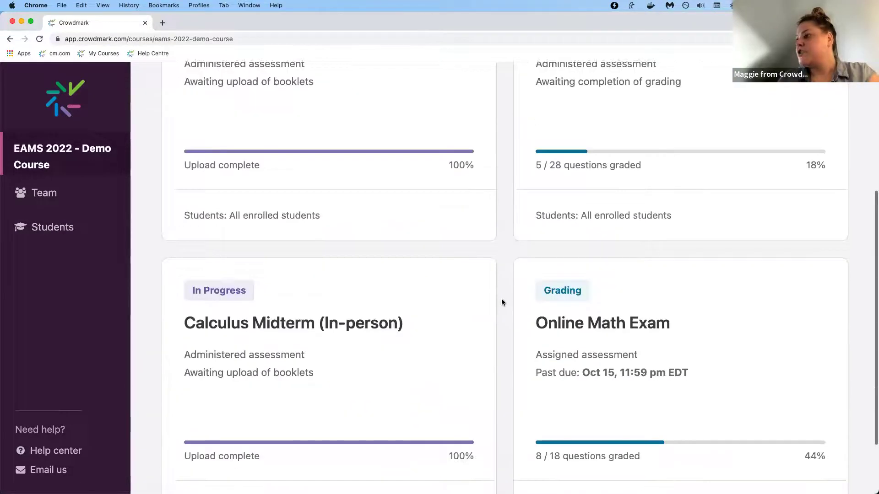
pyautogui.scroll(3, 501, 299)
pyautogui.scroll(-3, 501, 299)
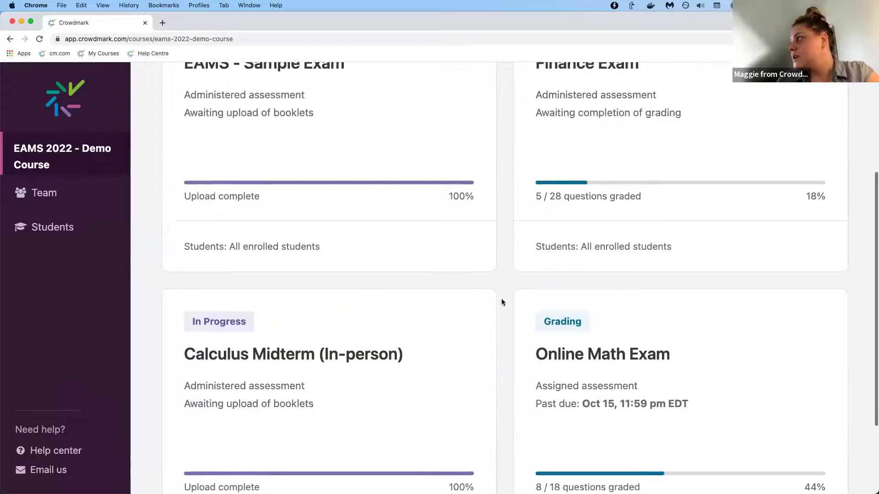
pyautogui.click(629, 287)
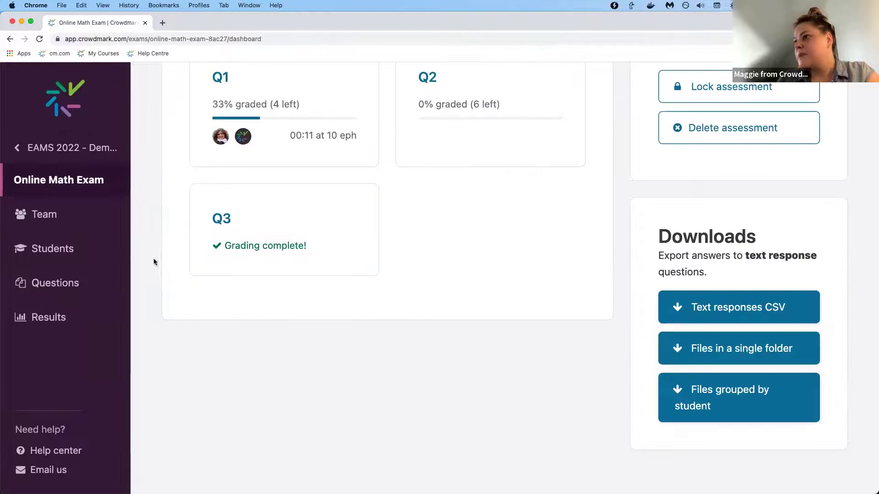
pyautogui.click(57, 249)
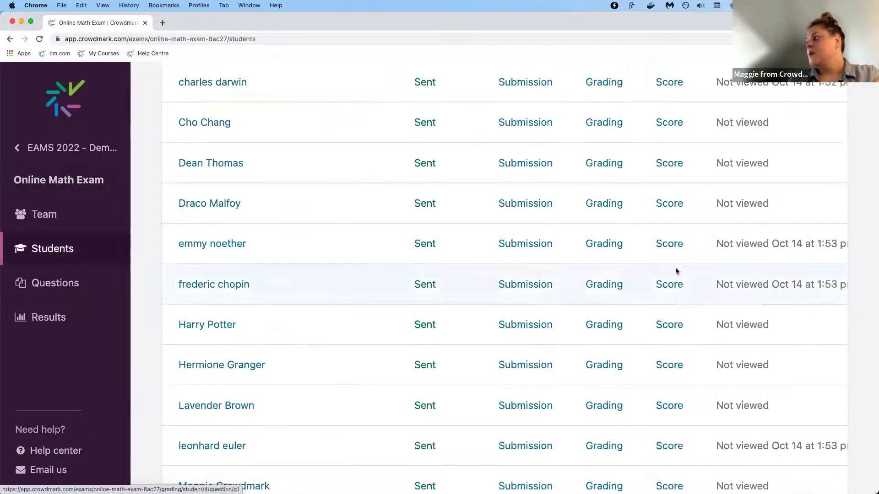
pyautogui.scroll(5, 675, 271)
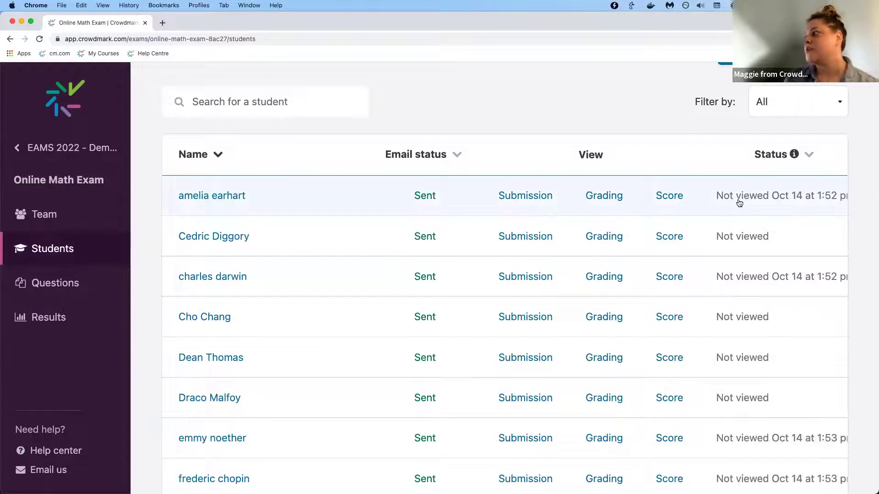
# Open the first listed student's submission status and examine the activity log.
pyautogui.click(738, 202)
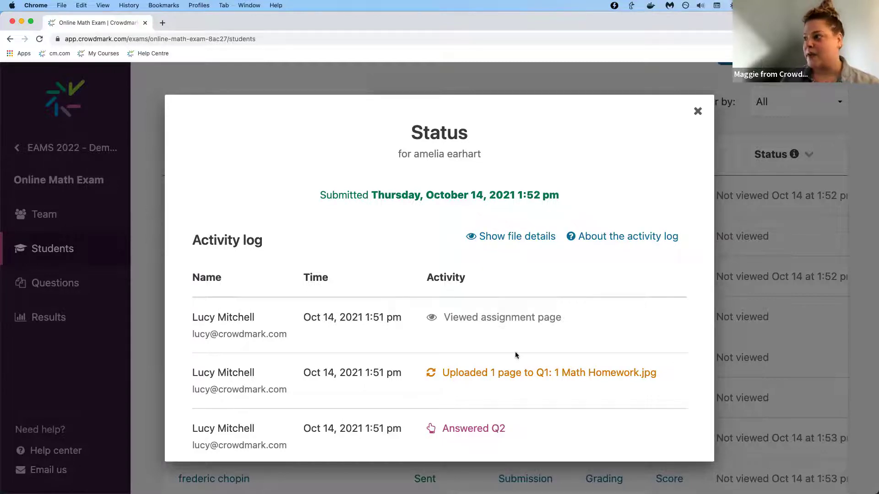
pyautogui.scroll(-5, 515, 352)
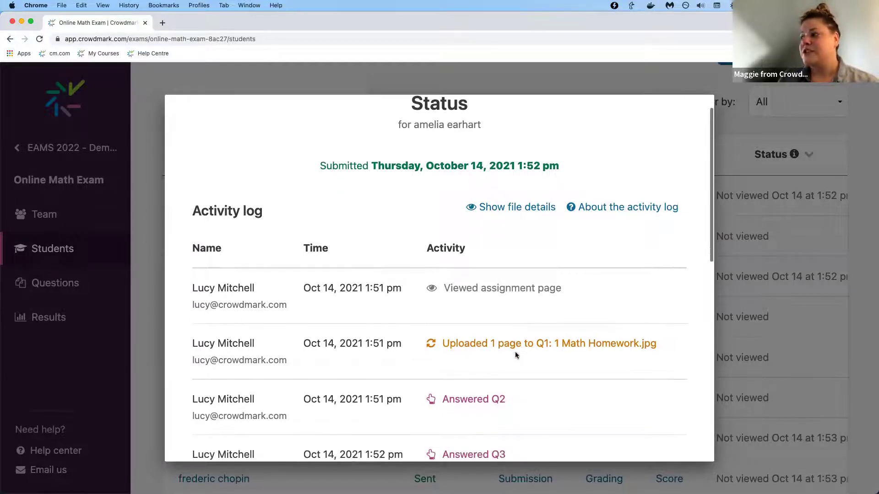
pyautogui.scroll(-1, 515, 355)
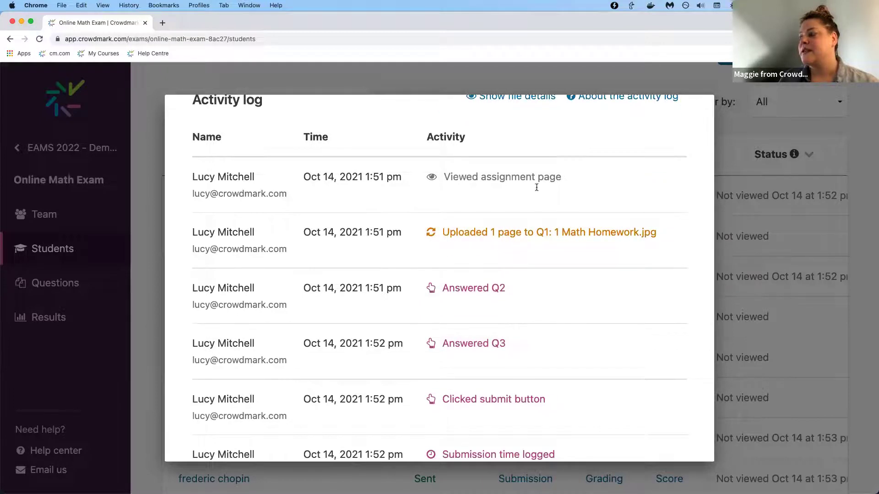
pyautogui.scroll(-1, 526, 383)
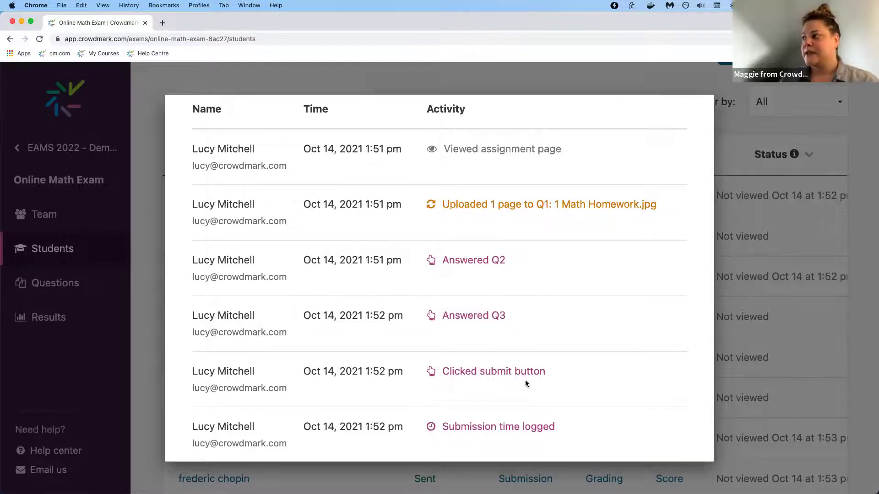
pyautogui.scroll(-1, 525, 383)
pyautogui.scroll(3, 525, 382)
pyautogui.scroll(1, 525, 381)
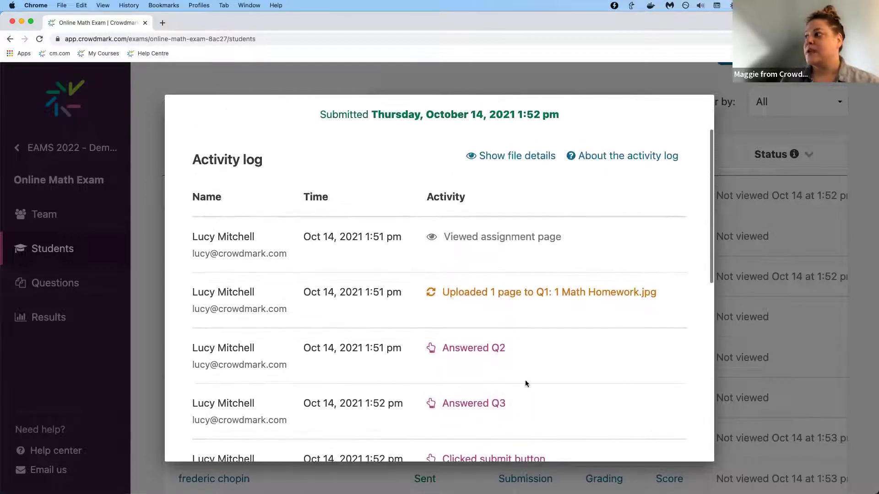
# Show the file details in the student's activity log and examine the upload, answer and submission entries.
pyautogui.click(522, 156)
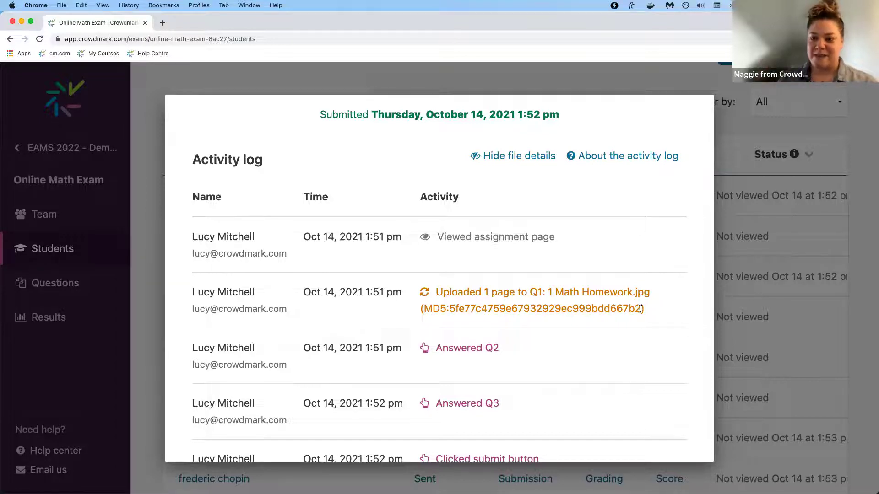
pyautogui.scroll(-3, 600, 328)
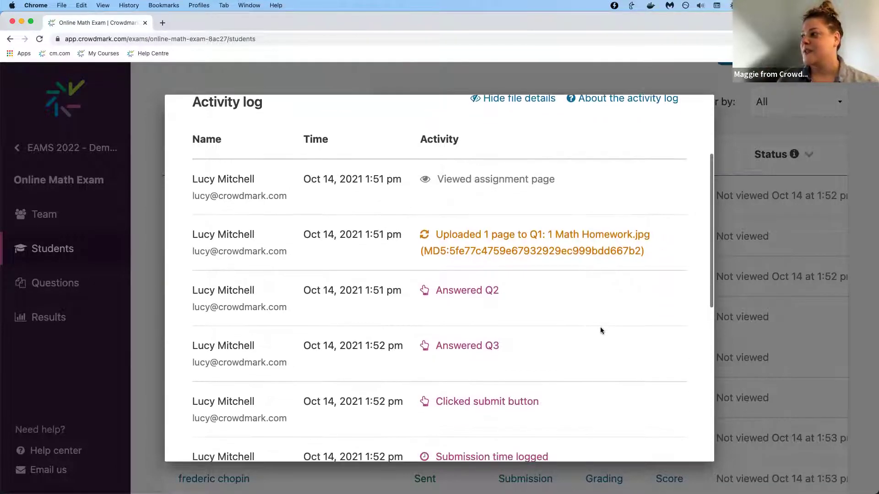
pyautogui.scroll(-2, 482, 356)
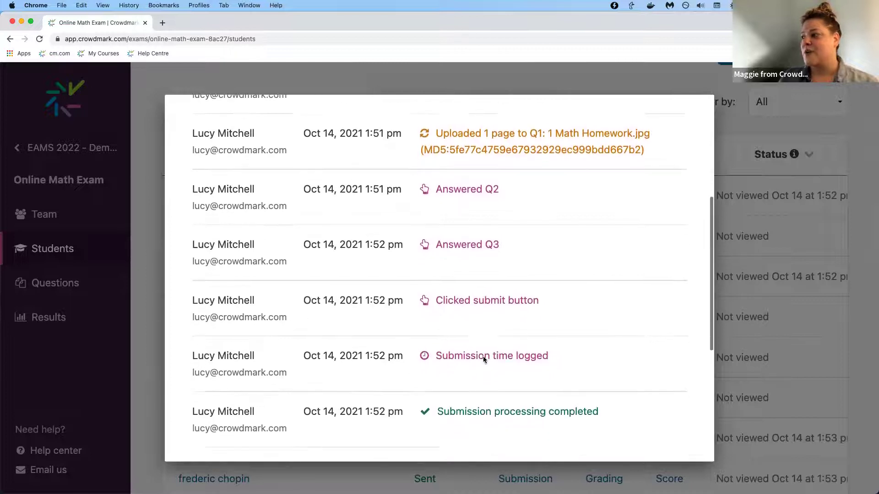
pyautogui.scroll(-3, 479, 312)
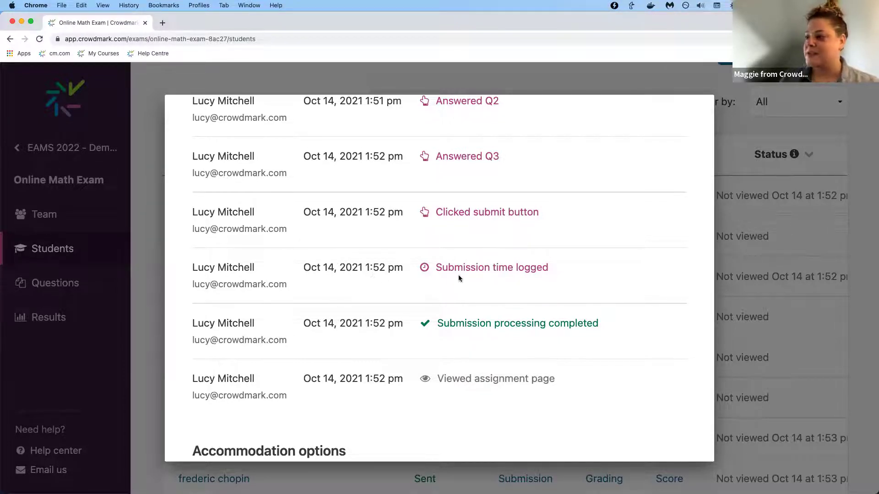
# Try the option to customize the lateness penalty in the student's accommodation options.
pyautogui.scroll(-5, 459, 277)
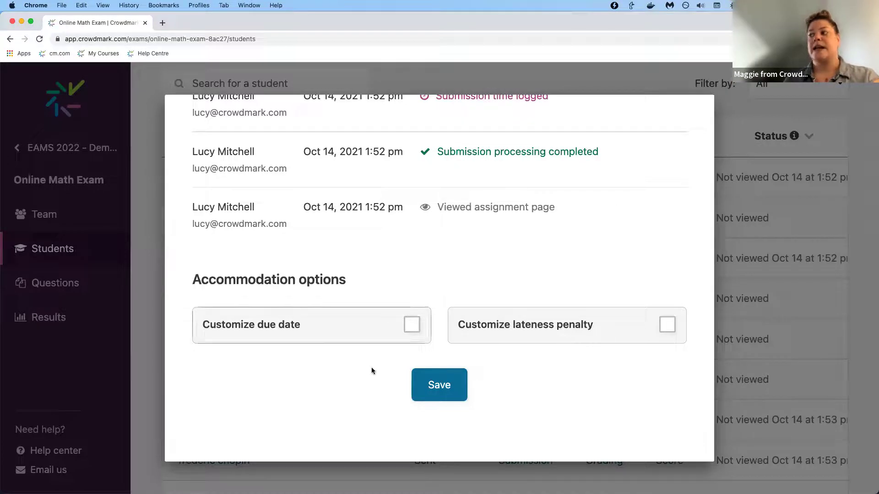
pyautogui.click(622, 330)
pyautogui.click(660, 341)
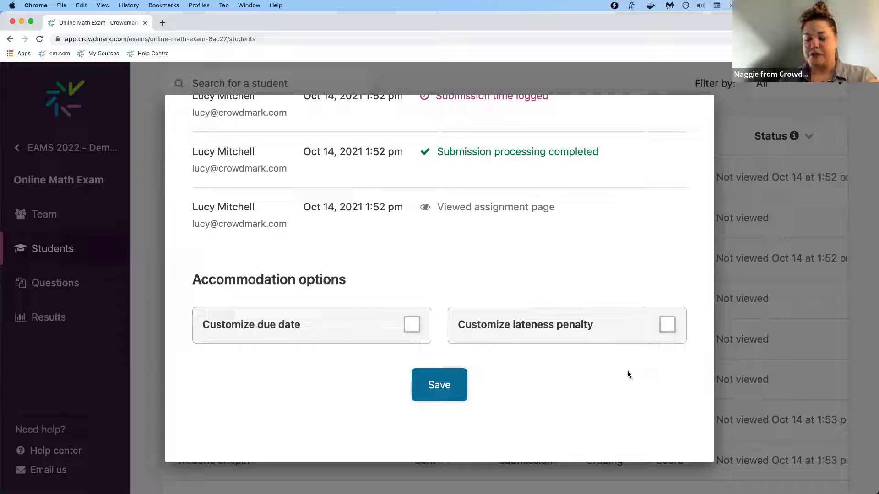
pyautogui.click(666, 333)
pyautogui.click(667, 333)
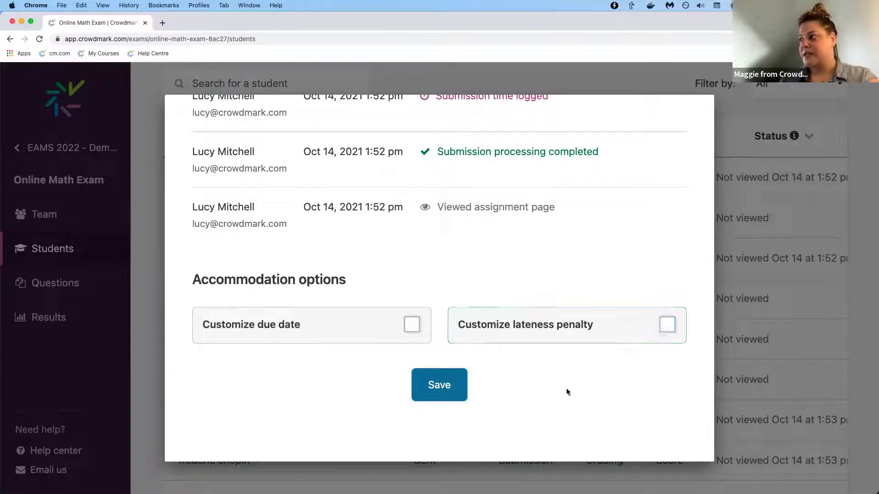
# Customize the student's due date to June 1, 2022 at 11:59 pm and save the accommodation.
pyautogui.click(412, 324)
pyautogui.click(230, 389)
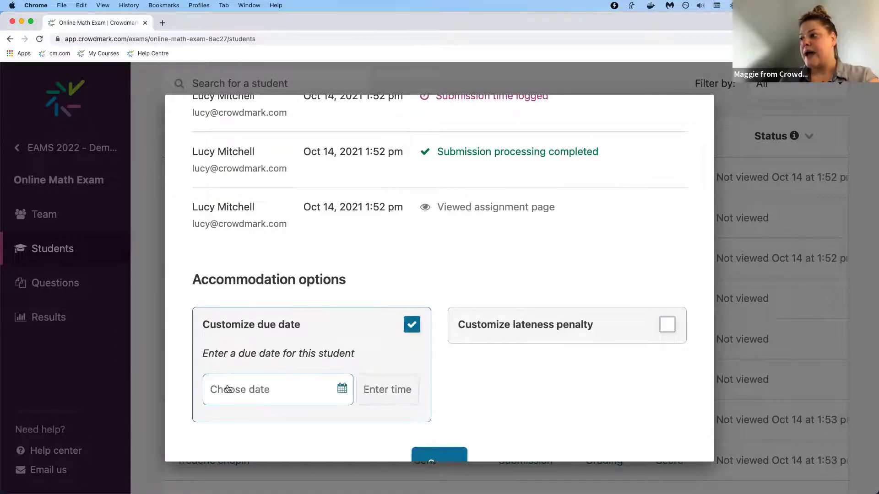
pyautogui.scroll(-3, 305, 417)
pyautogui.click(302, 412)
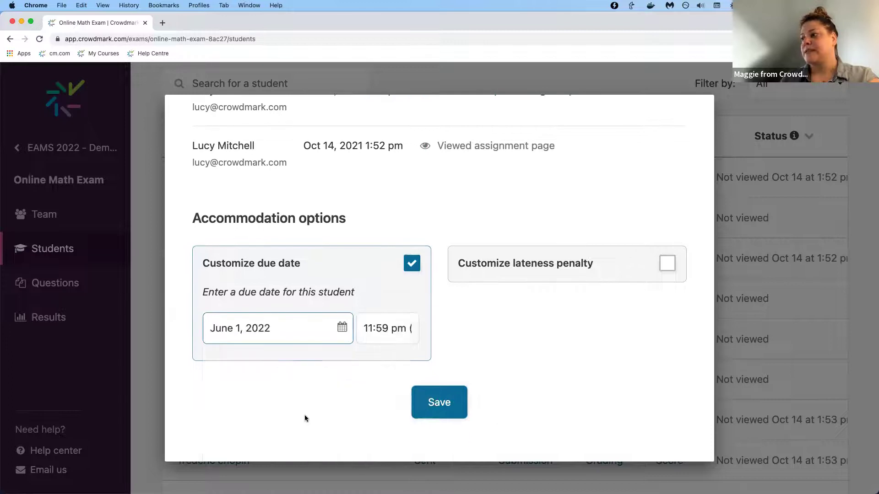
pyautogui.click(443, 416)
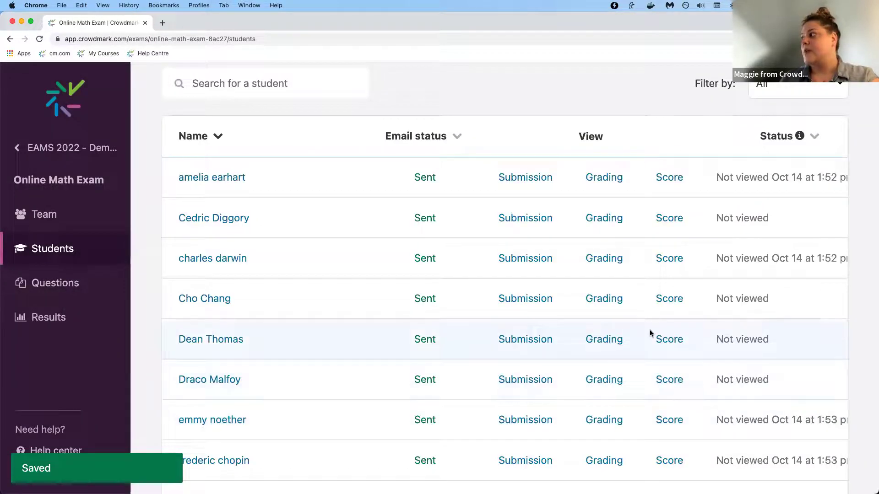
# Open the first listed student's submission and examine its due date, resubmission notice and submitted Q1 answer.
pyautogui.hscroll(5, 748, 178)
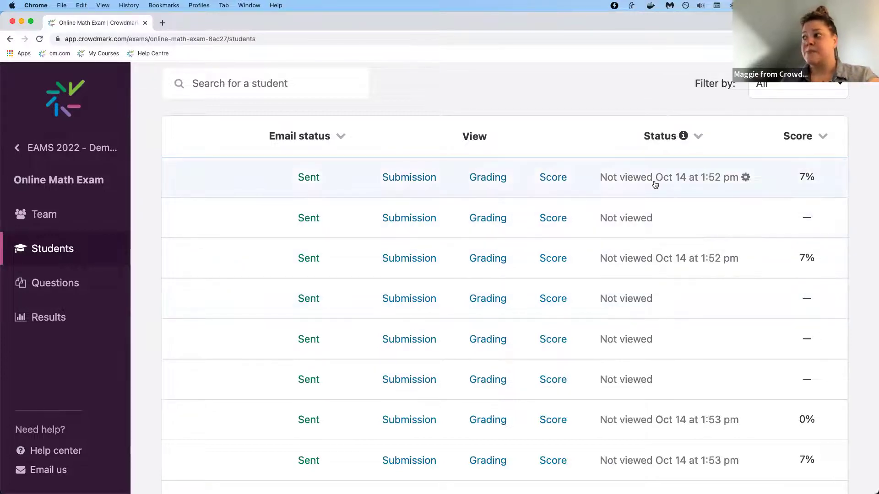
pyautogui.click(404, 179)
pyautogui.scroll(-3, 473, 258)
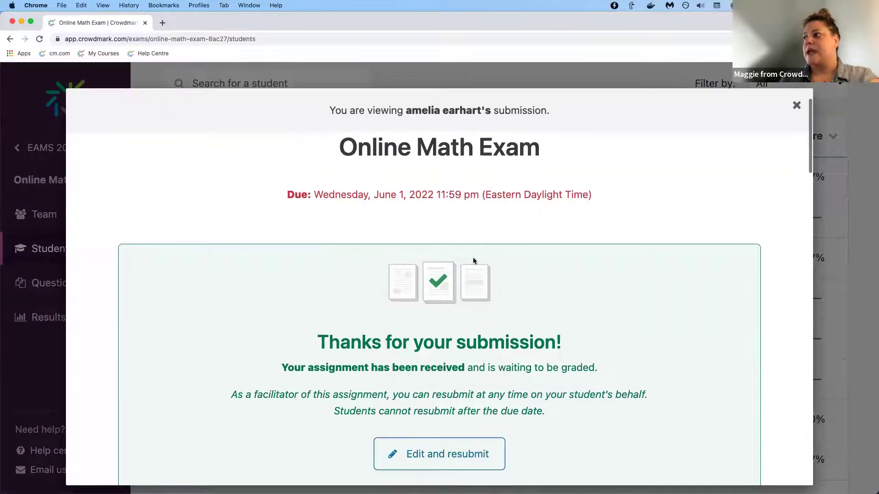
pyautogui.scroll(1, 473, 257)
pyautogui.scroll(-1, 473, 260)
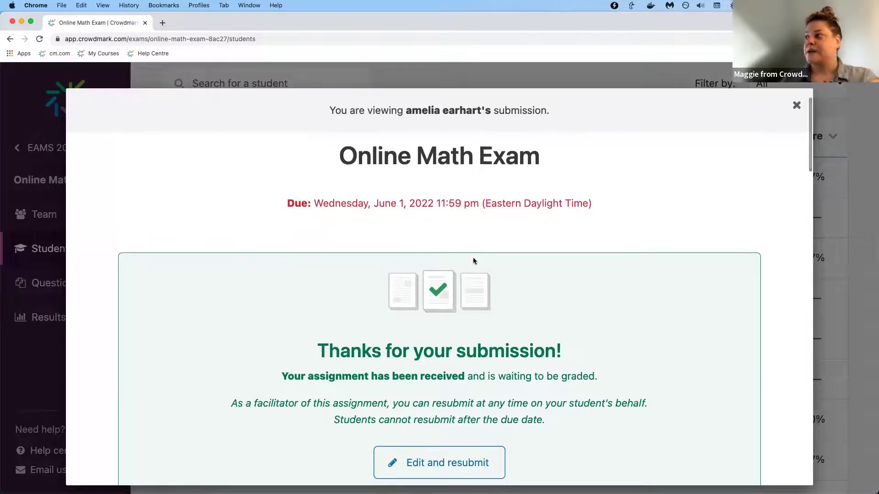
pyautogui.scroll(-3, 473, 260)
pyautogui.scroll(2, 474, 260)
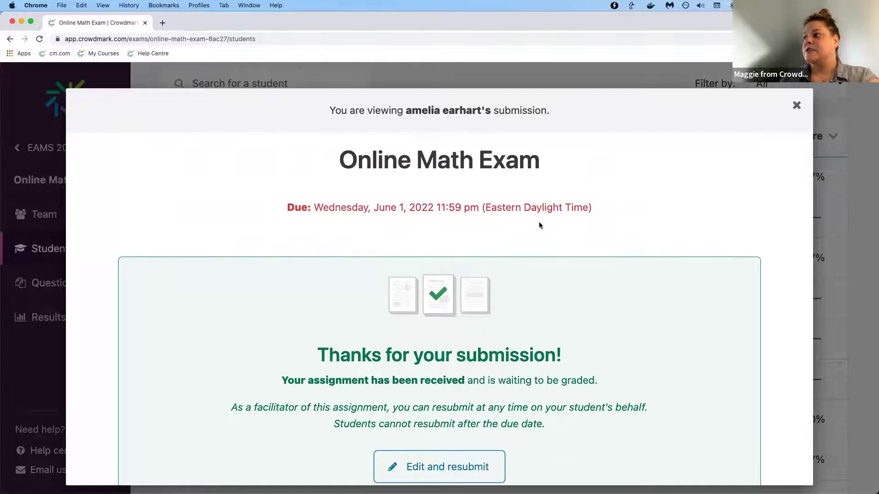
pyautogui.scroll(-5, 540, 224)
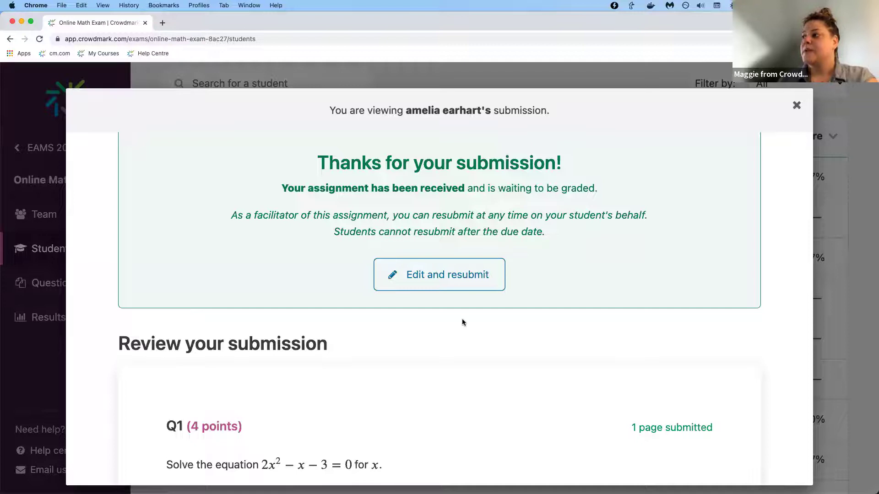
pyautogui.scroll(-3, 463, 322)
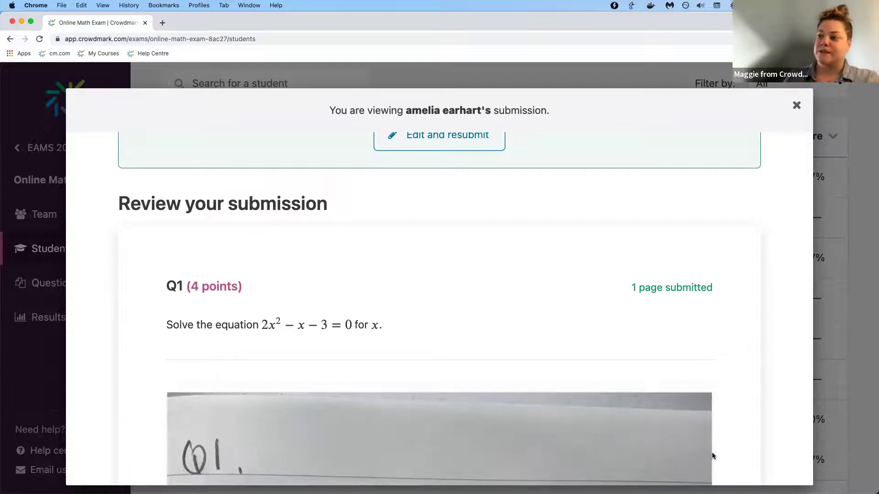
pyautogui.scroll(1, 627, 394)
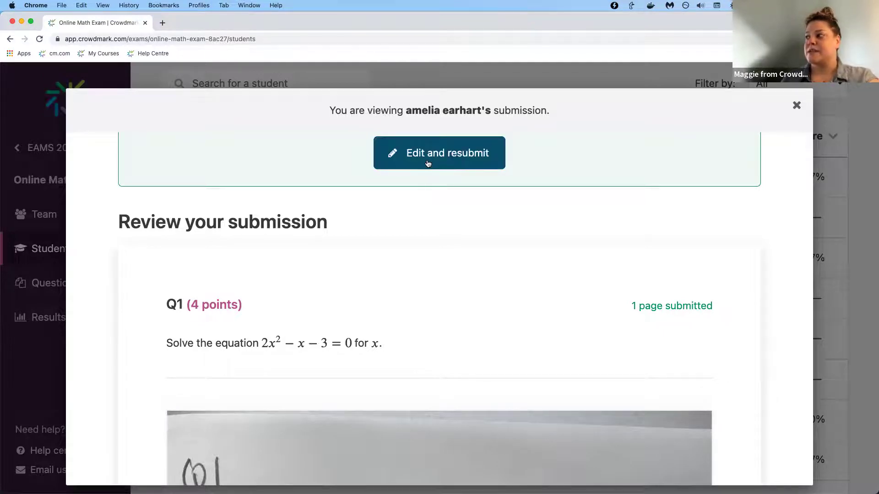
pyautogui.scroll(-2, 434, 254)
pyautogui.scroll(-5, 434, 255)
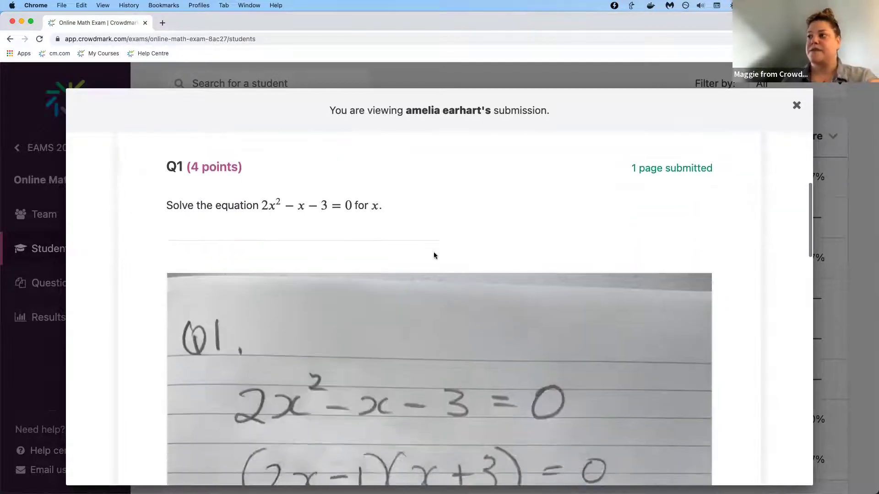
pyautogui.scroll(7, 482, 382)
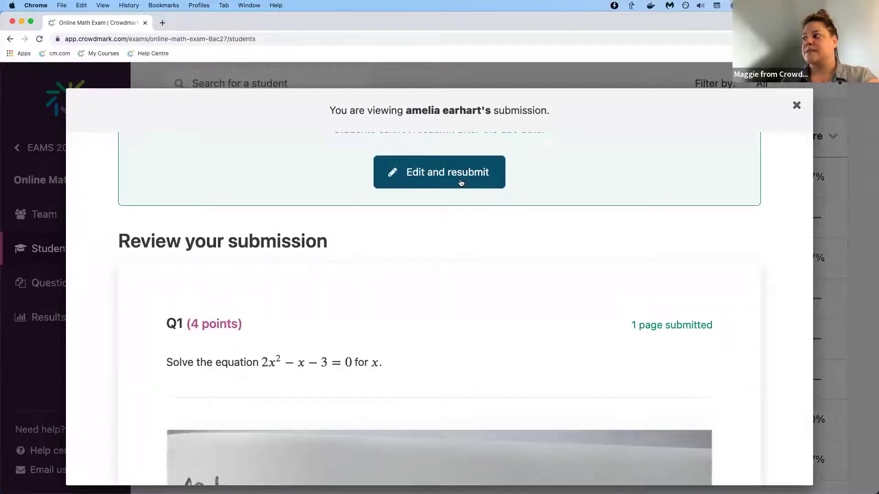
# Open the student's submission for editing and examine the Q1 uploaded file and the editable Q2 text answer.
pyautogui.click(461, 183)
pyautogui.scroll(-8, 420, 402)
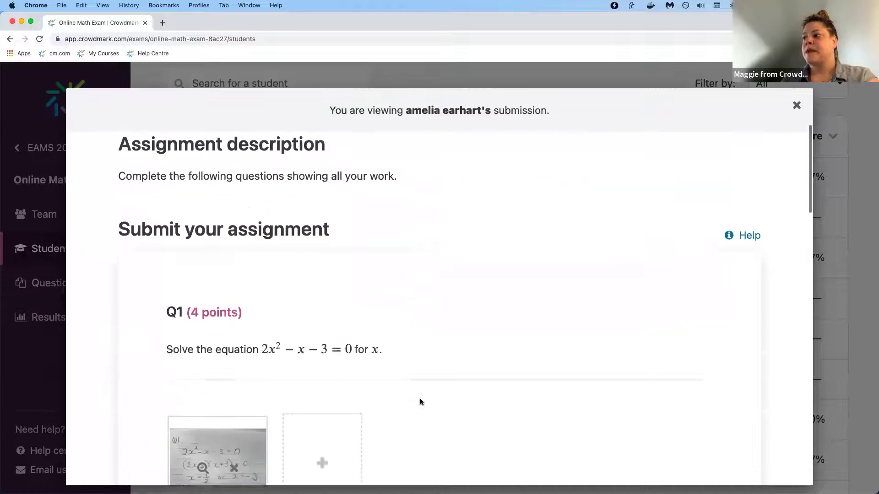
pyautogui.scroll(-6, 420, 402)
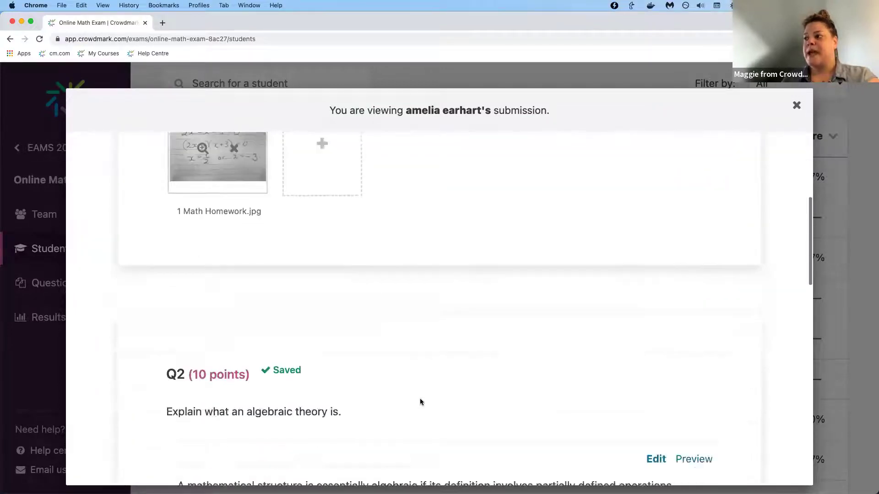
pyautogui.scroll(-14, 420, 402)
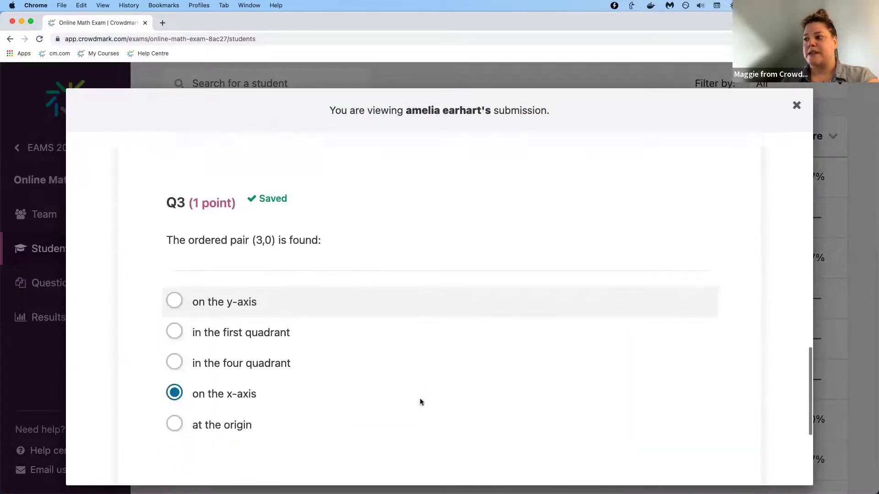
pyautogui.scroll(20, 421, 402)
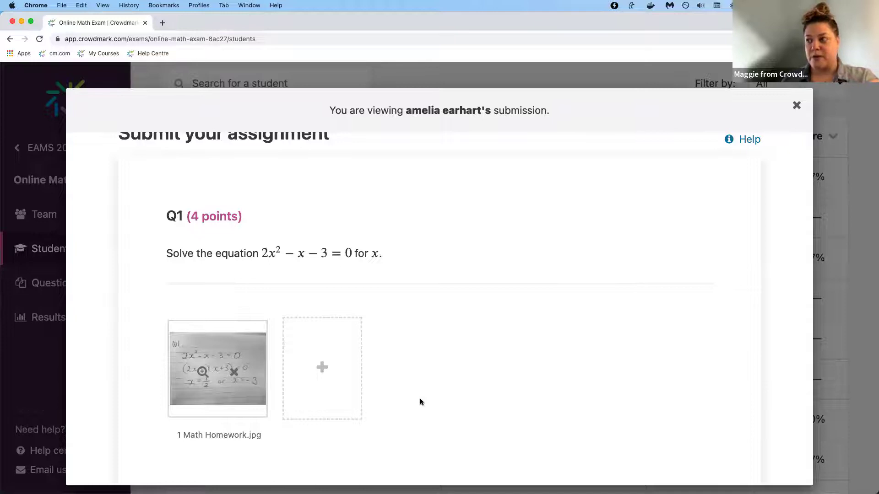
pyautogui.scroll(-2, 485, 401)
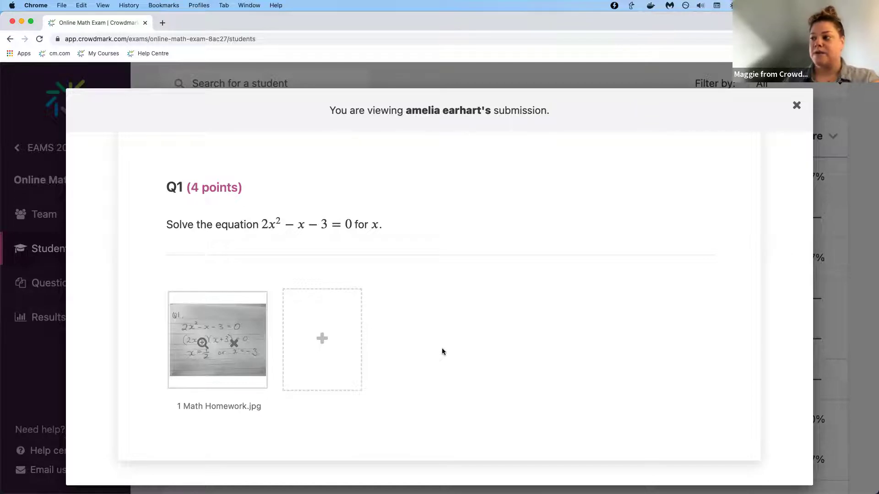
pyautogui.scroll(-1, 442, 352)
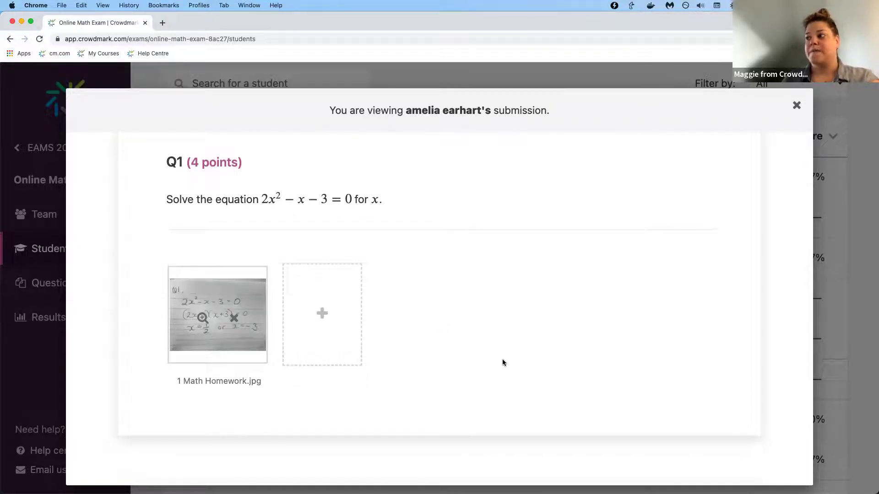
pyautogui.scroll(-5, 502, 363)
pyautogui.scroll(-7, 503, 362)
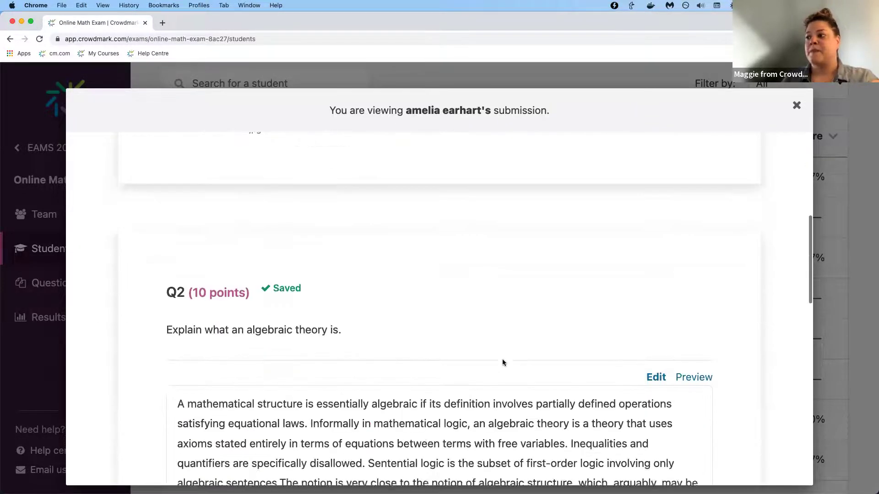
pyautogui.scroll(-1, 732, 379)
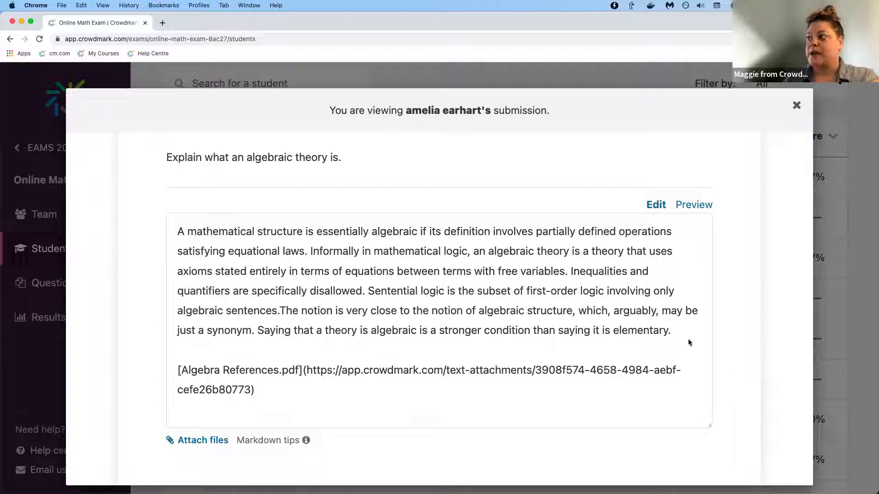
pyautogui.click(453, 387)
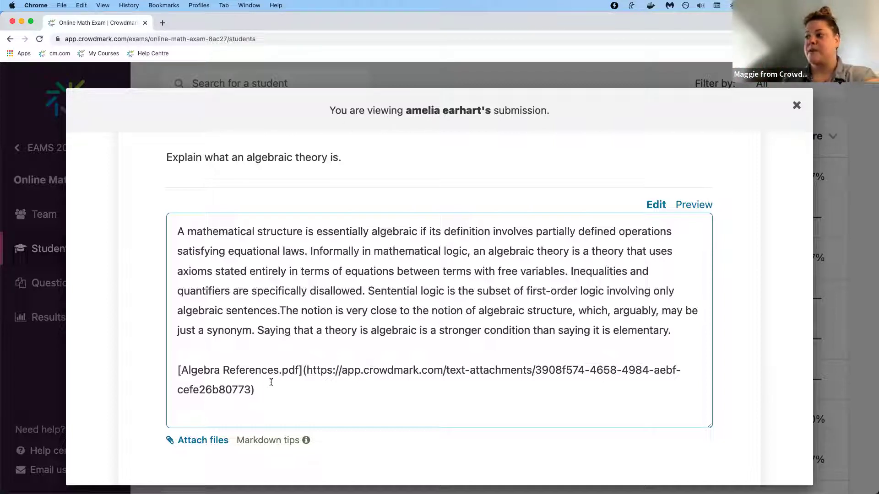
# Resubmit the student's exam for evaluation after checking the Q3 answer choices, and close the submission.
pyautogui.scroll(-5, 432, 348)
pyautogui.scroll(-5, 432, 349)
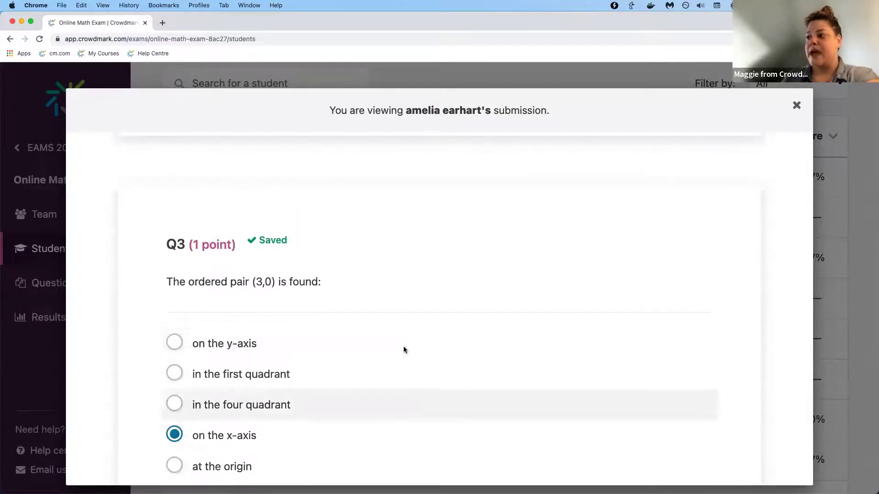
pyautogui.scroll(-2, 404, 350)
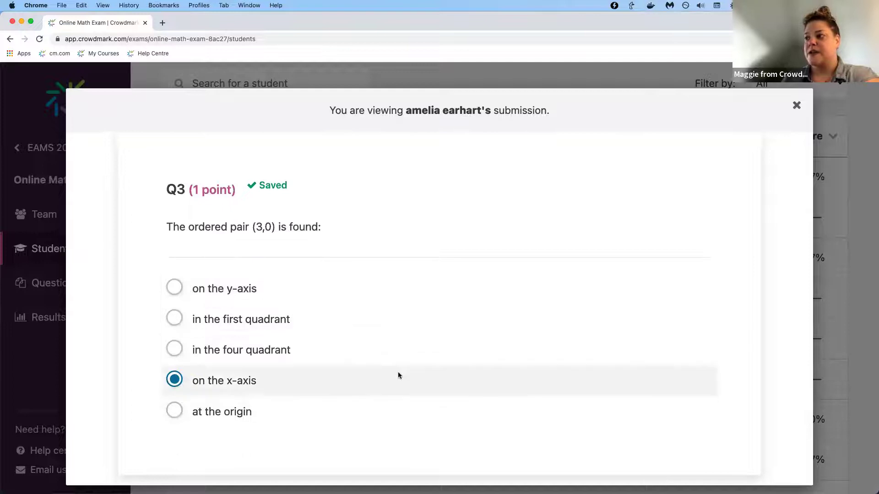
pyautogui.scroll(-5, 397, 375)
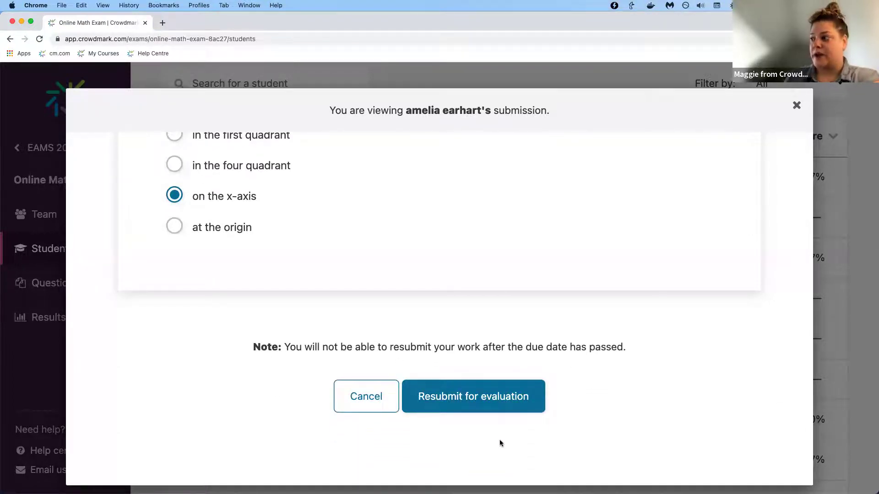
pyautogui.click(468, 408)
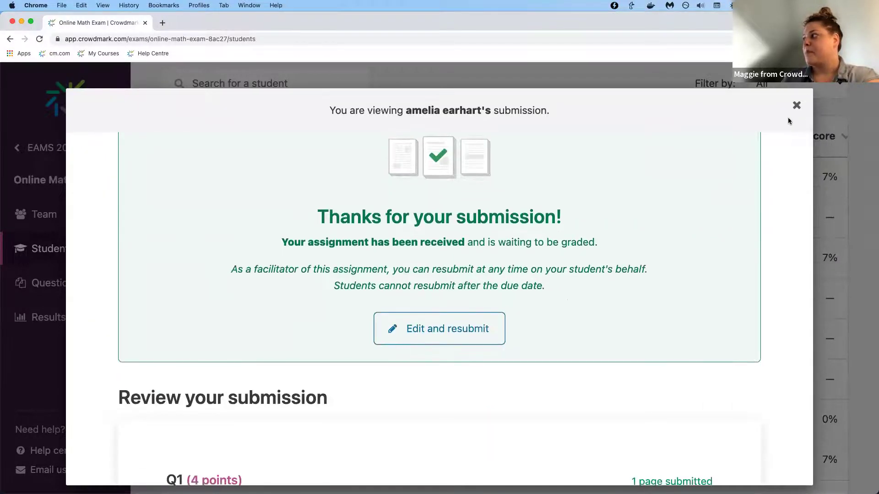
pyautogui.click(796, 106)
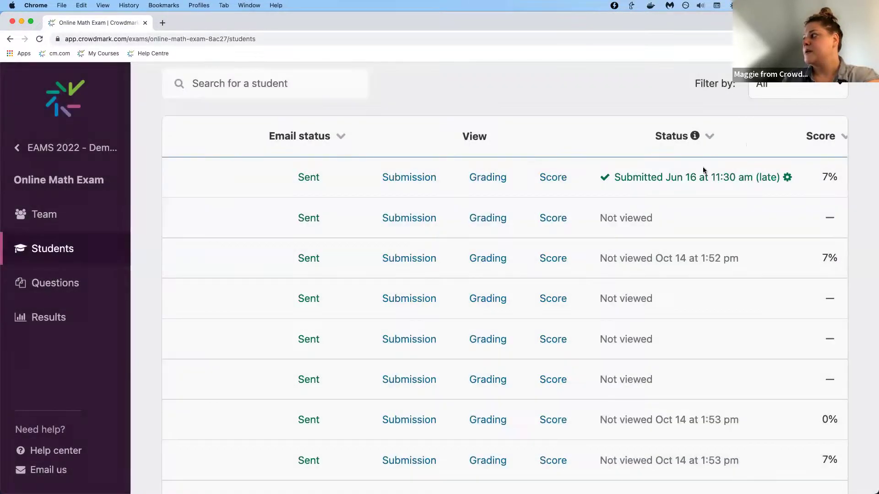
# Examine the resubmission entries in the first listed student's activity log and close it.
pyautogui.click(679, 183)
pyautogui.scroll(-10, 430, 354)
pyautogui.scroll(-5, 431, 358)
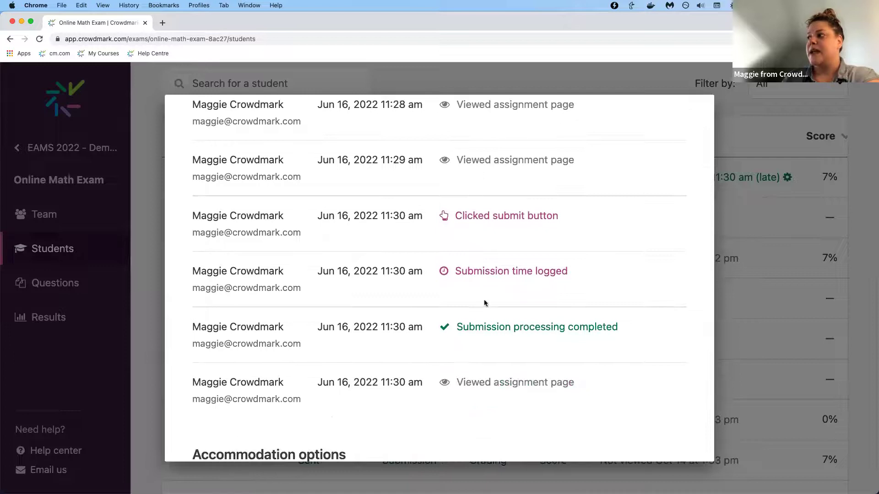
pyautogui.click(757, 309)
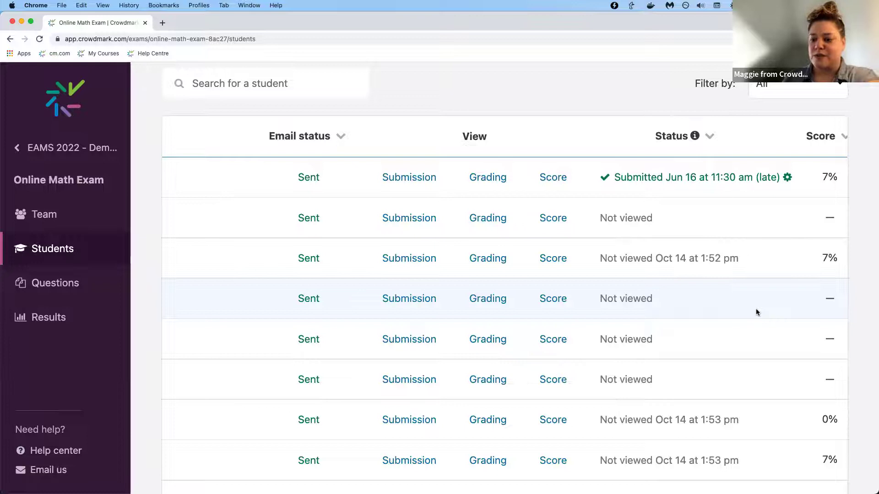
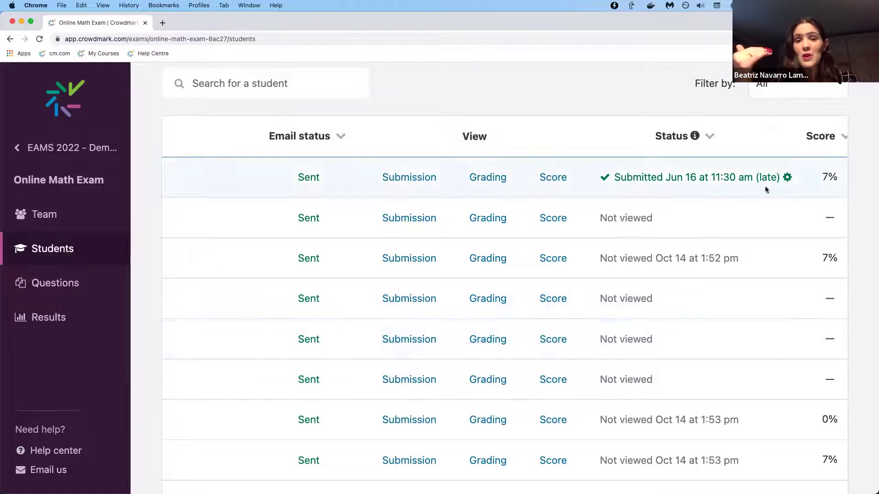
# Sort the Online Math Exam students by submission status in descending order.
pyautogui.hscroll(2, 641, 142)
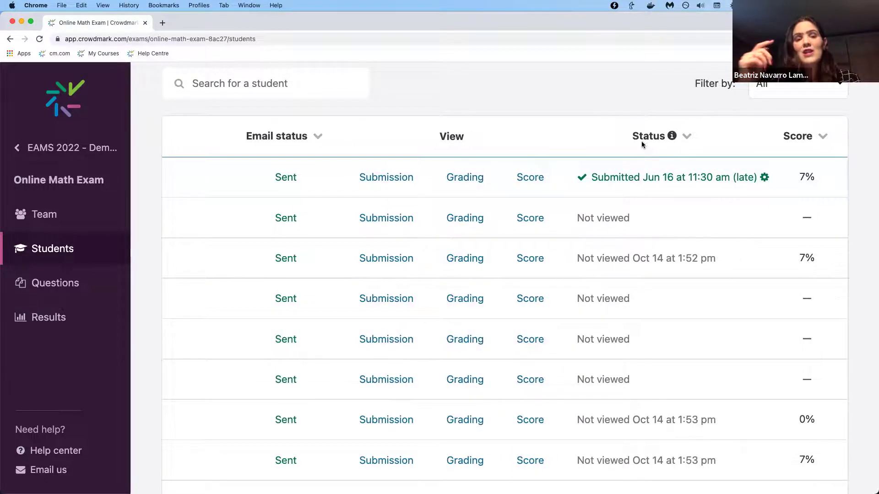
pyautogui.click(688, 136)
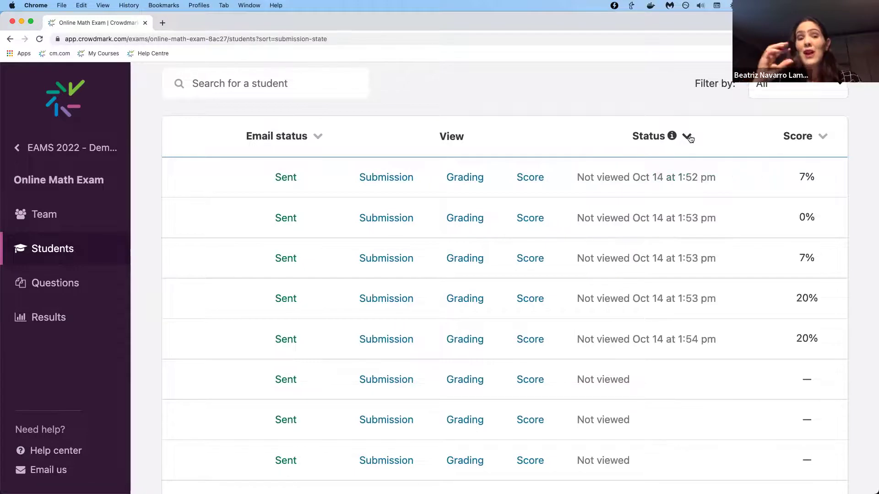
pyautogui.click(688, 137)
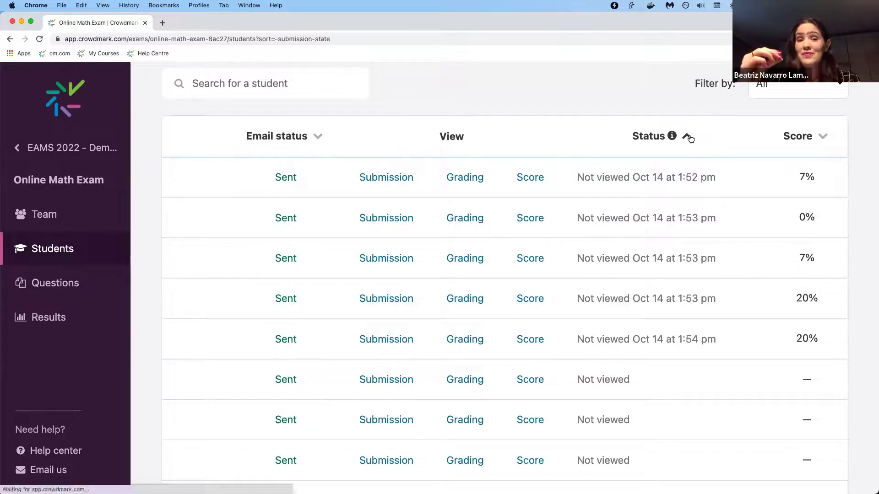
pyautogui.click(688, 137)
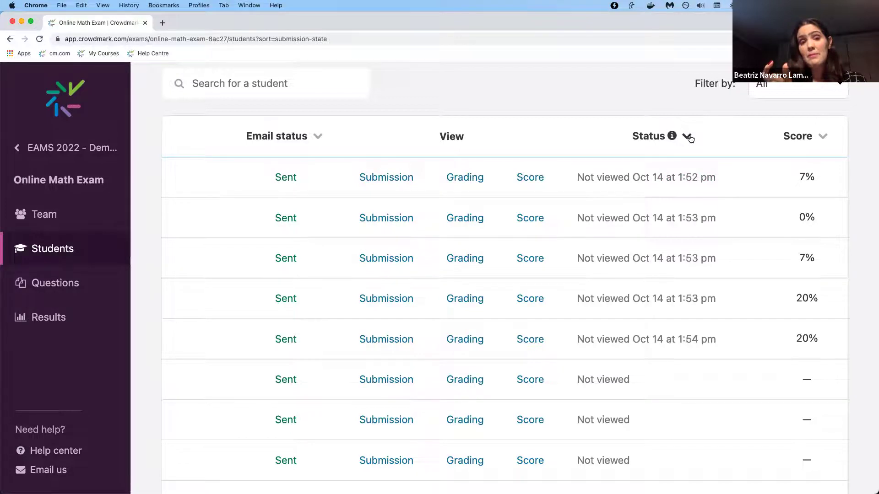
pyautogui.click(688, 136)
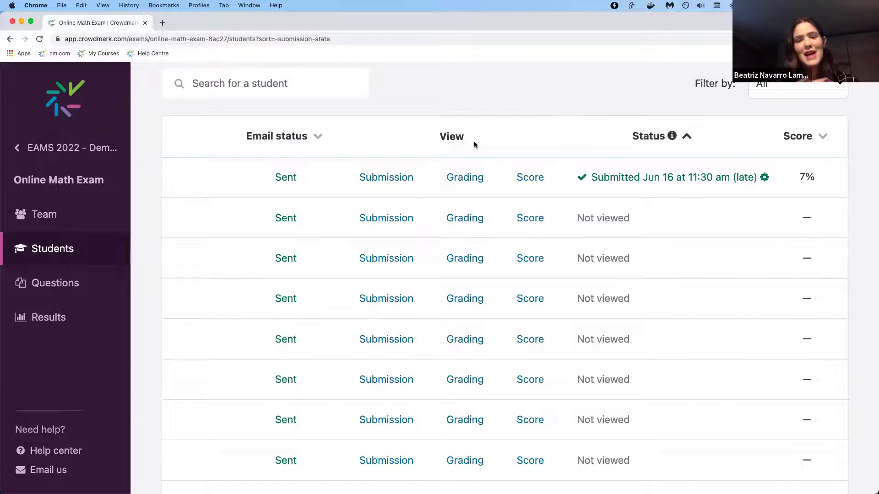
pyautogui.scroll(5, 344, 155)
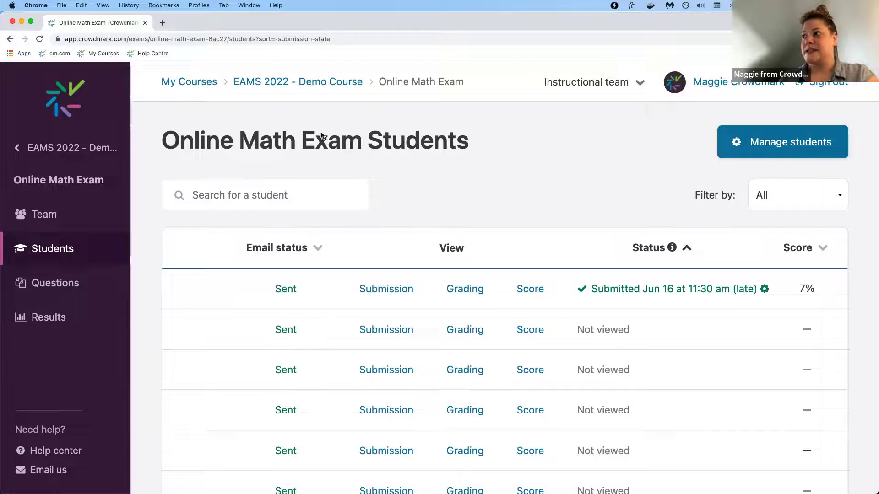
# Return to the demo course, open the Online Math Exam dashboard, and review its grading overview grid, closing the grid when done.
pyautogui.click(307, 86)
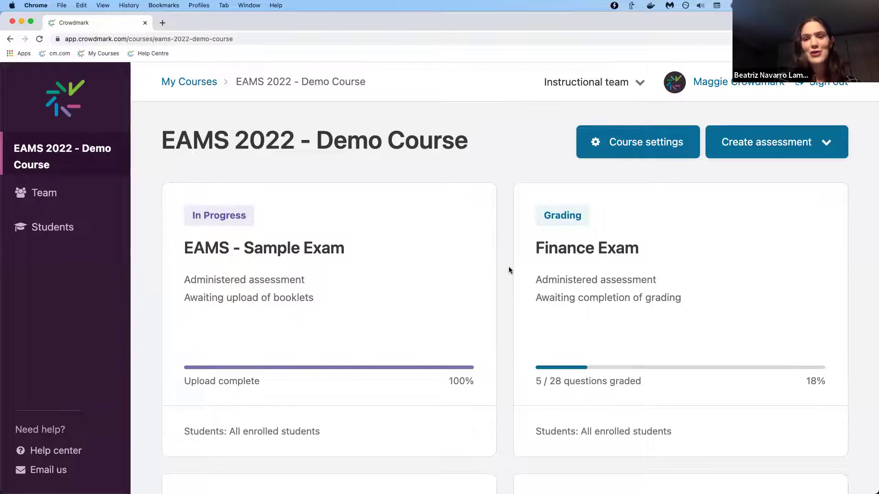
pyautogui.scroll(-7, 509, 270)
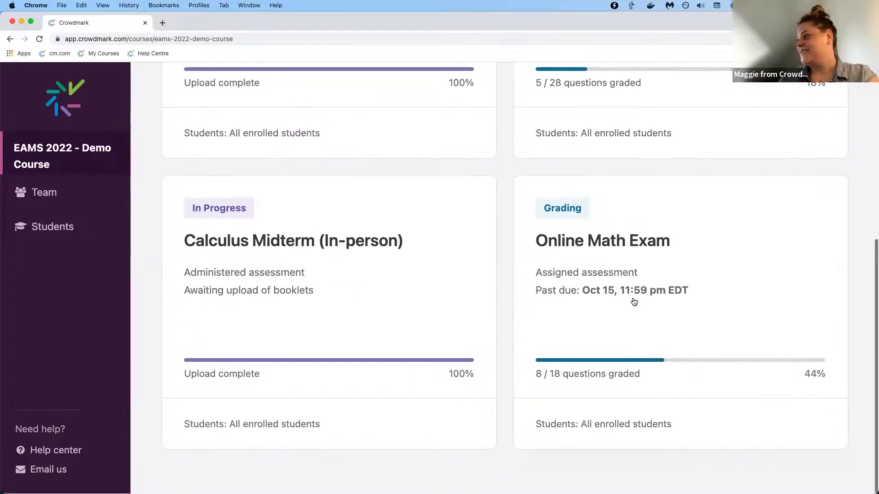
pyautogui.click(633, 301)
pyautogui.scroll(5, 534, 223)
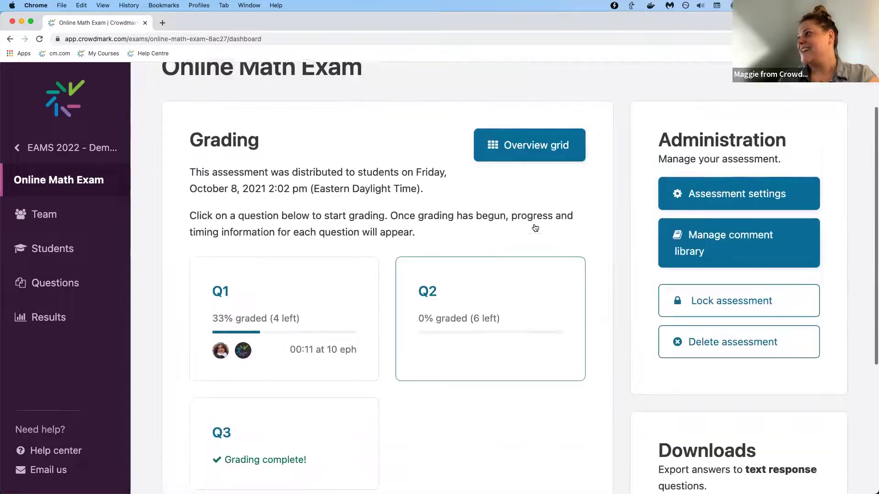
pyautogui.scroll(1, 534, 223)
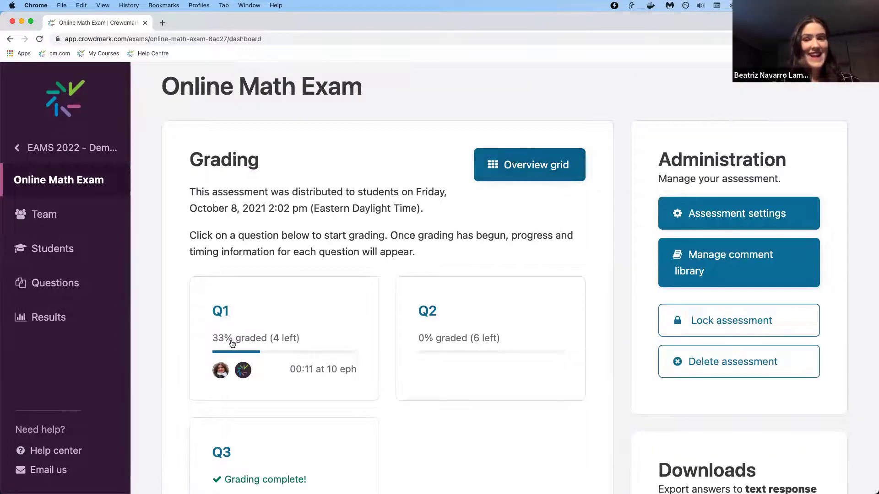
pyautogui.click(528, 178)
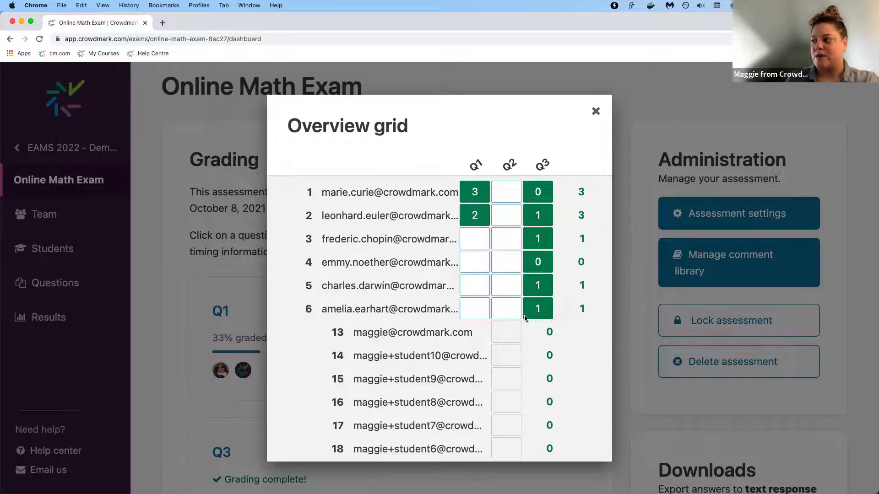
pyautogui.click(595, 113)
pyautogui.scroll(2, 366, 224)
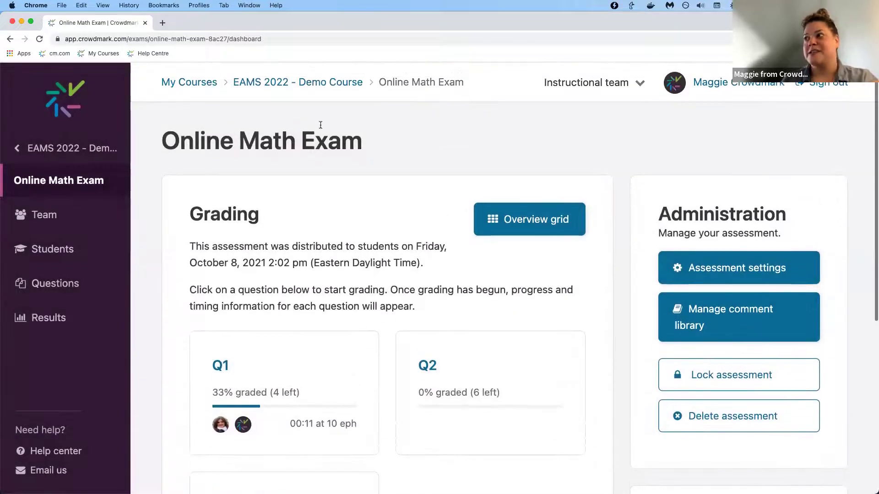
# Reload the Online Math Exam dashboard by way of the course page and recheck the overview grid for newly entered Q1 grading.
pyautogui.click(307, 86)
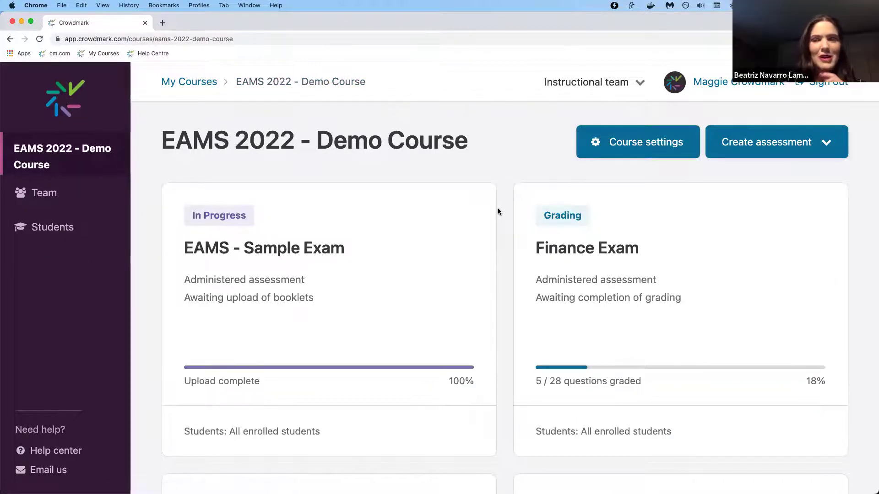
pyautogui.scroll(-5, 507, 272)
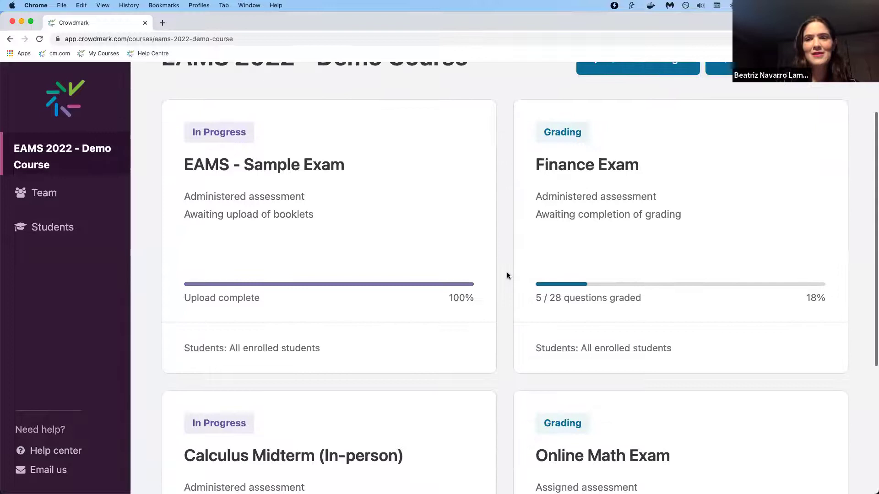
pyautogui.click(601, 331)
pyautogui.scroll(3, 600, 328)
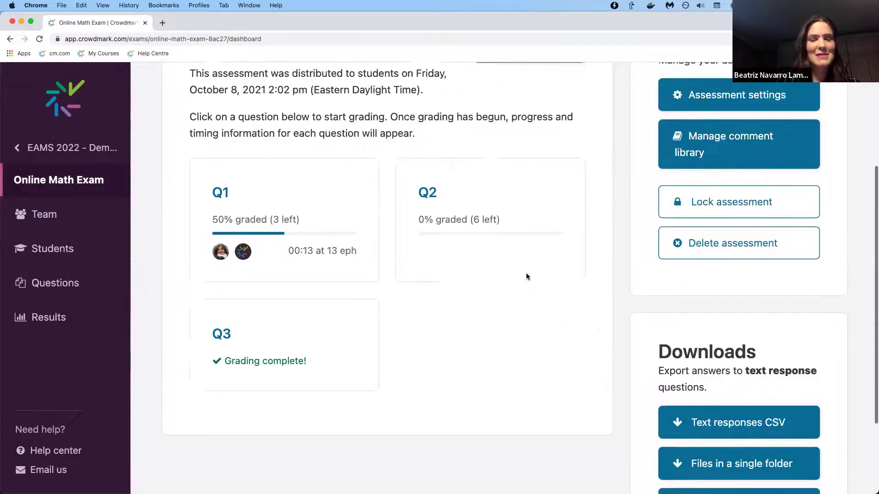
pyautogui.click(531, 94)
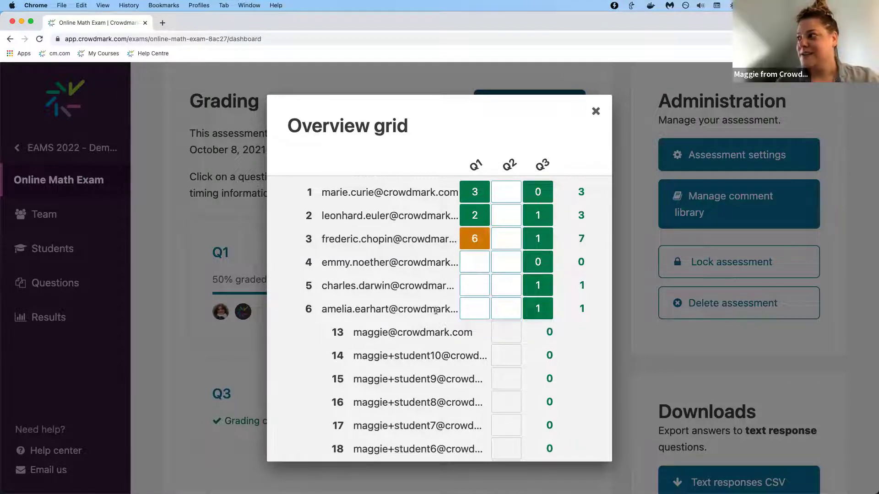
pyautogui.moveTo(436, 313)
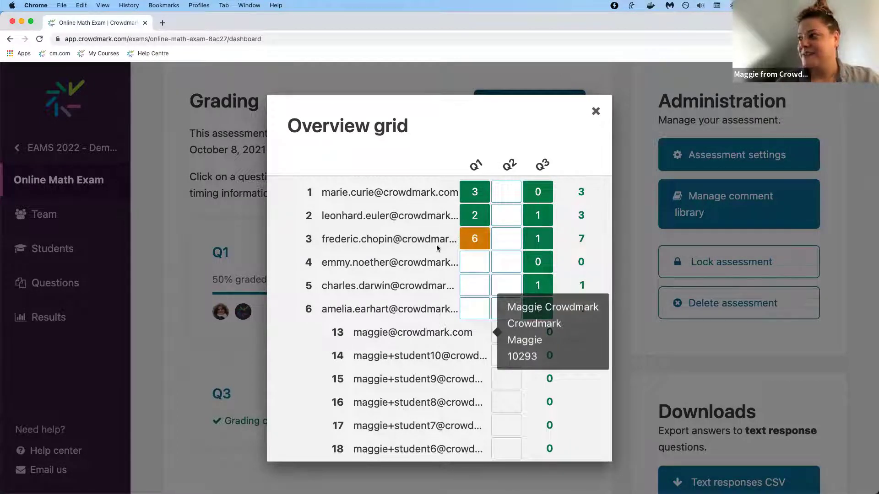
pyautogui.click(596, 112)
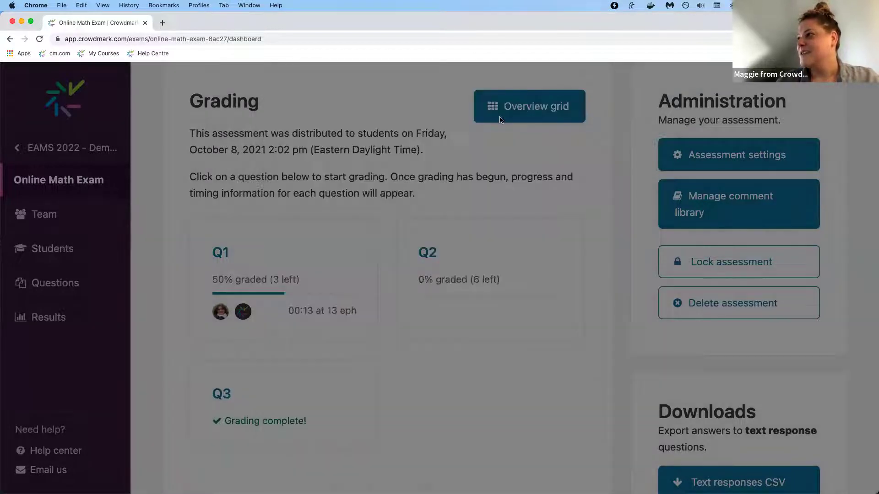
pyautogui.scroll(3, 256, 168)
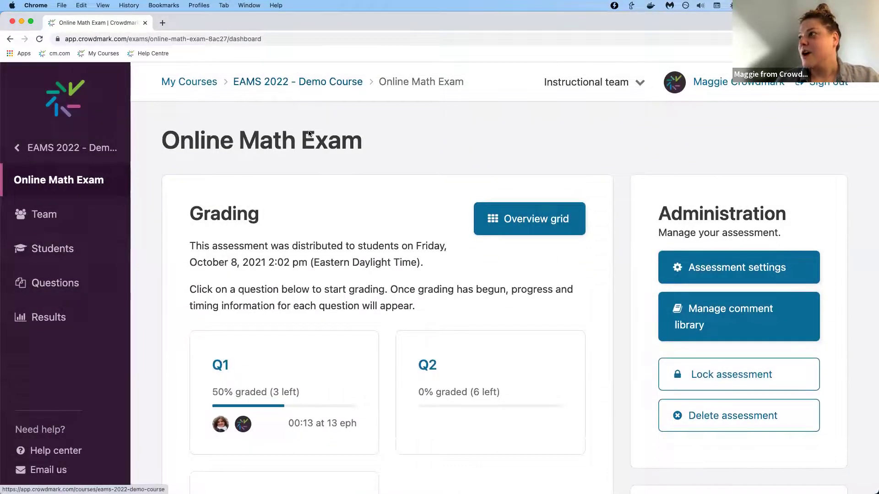
# Open the EAMS - Sample Exam from the demo course and open its questions for editing.
pyautogui.click(277, 90)
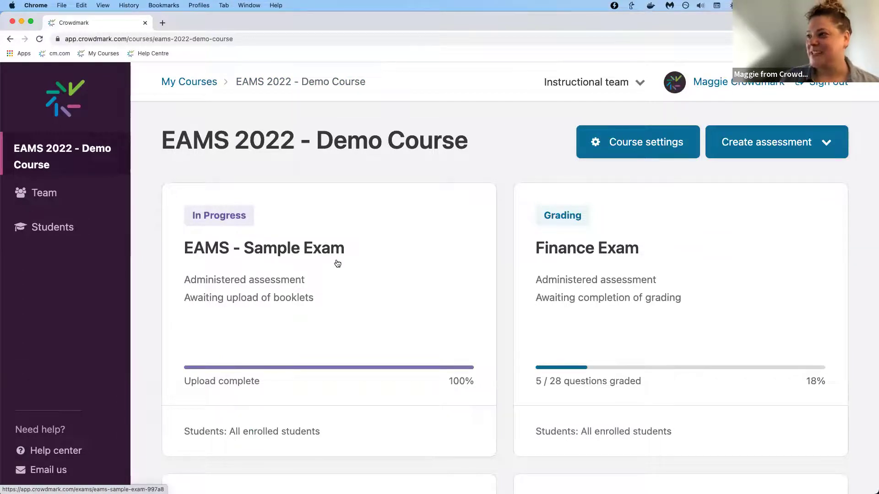
pyautogui.click(346, 247)
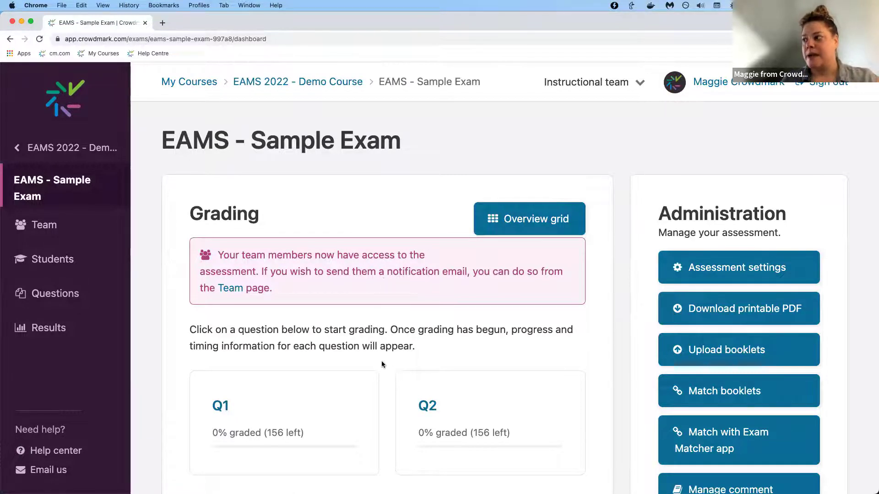
pyautogui.scroll(-1, 382, 363)
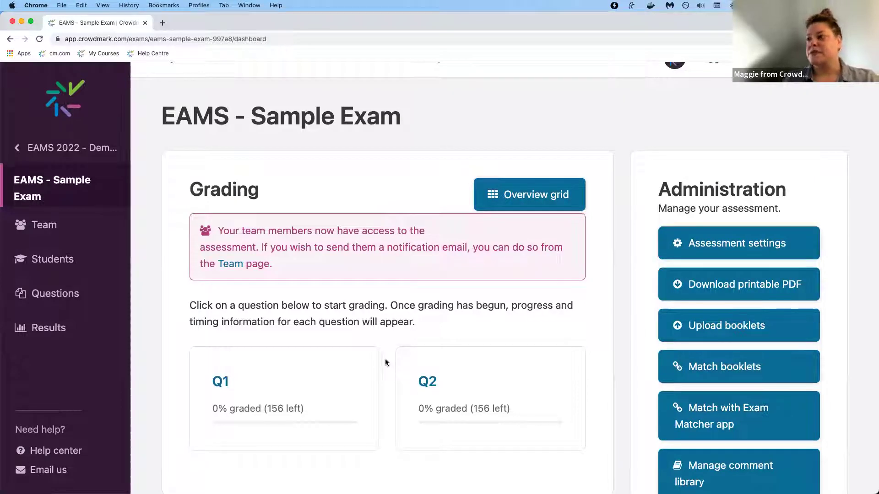
pyautogui.click(45, 300)
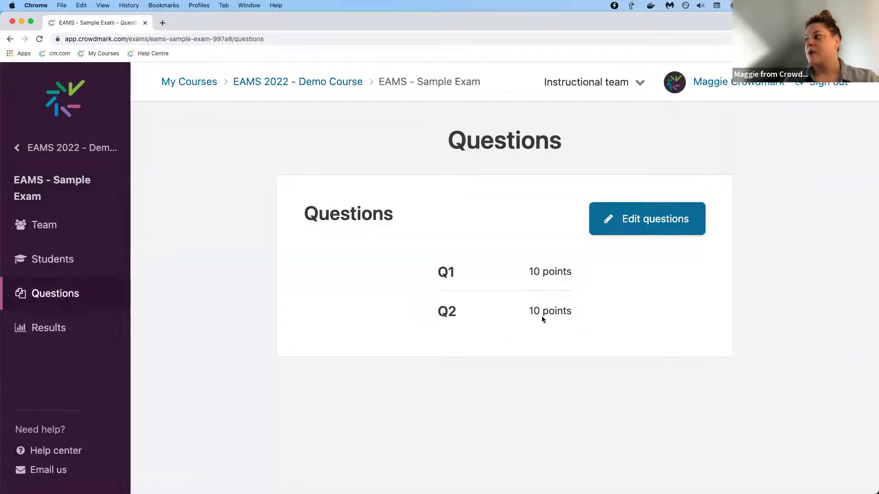
pyautogui.click(620, 232)
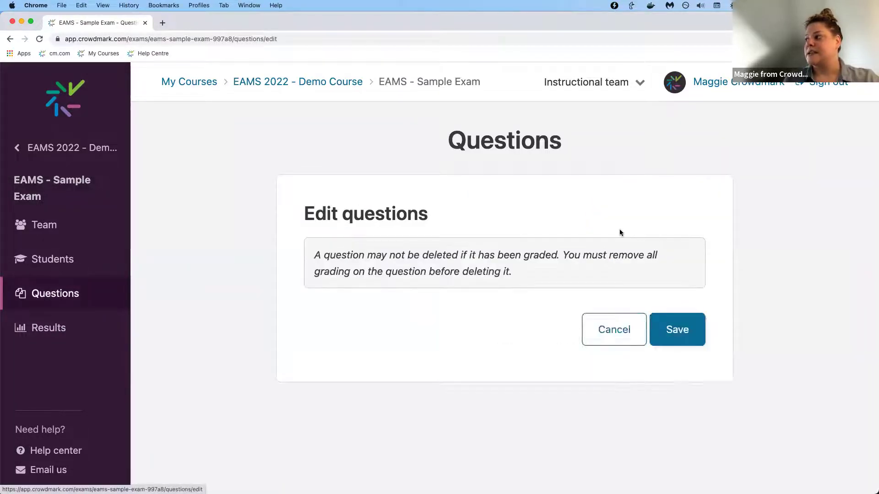
pyautogui.scroll(-4, 718, 248)
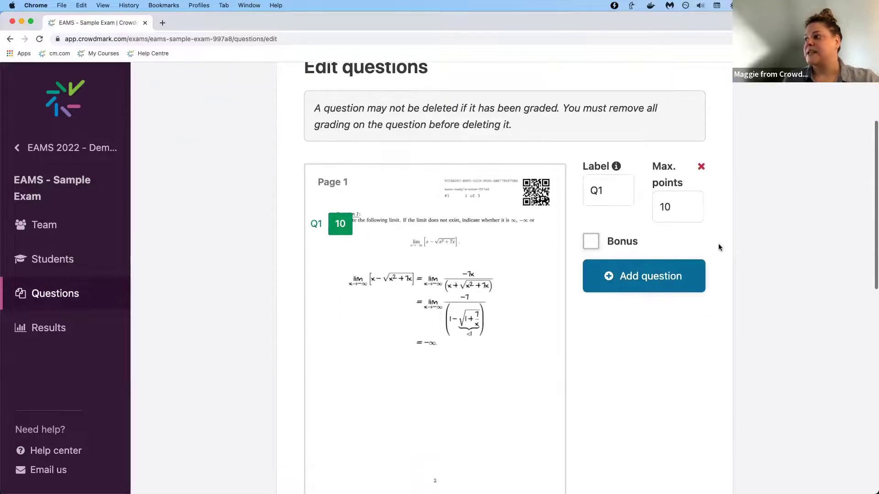
# Examine the Q1 and Q2 booklet pages with their score box placement, labels, maximum points and bonus options.
pyautogui.scroll(-1, 719, 247)
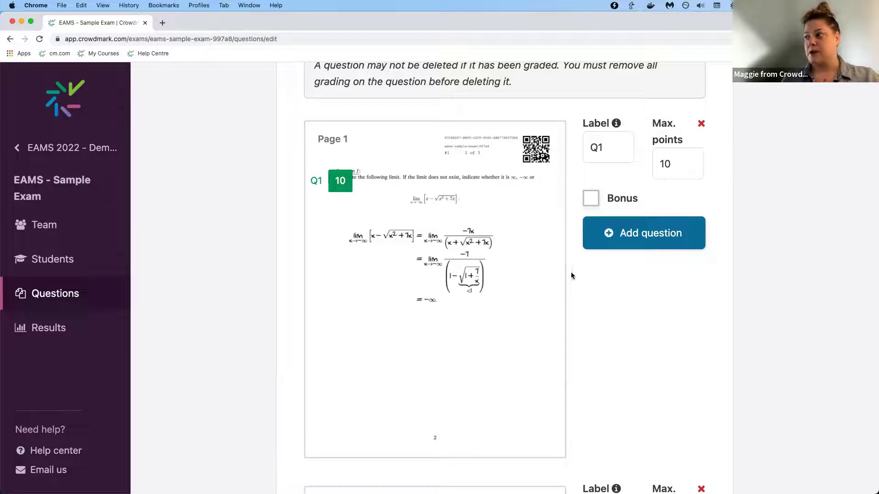
pyautogui.scroll(1, 571, 275)
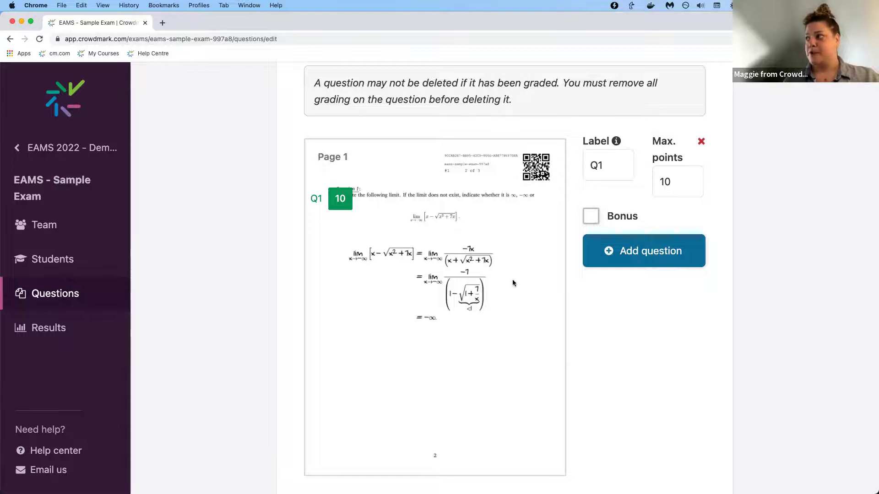
pyautogui.scroll(-1, 512, 283)
pyautogui.scroll(-1, 513, 283)
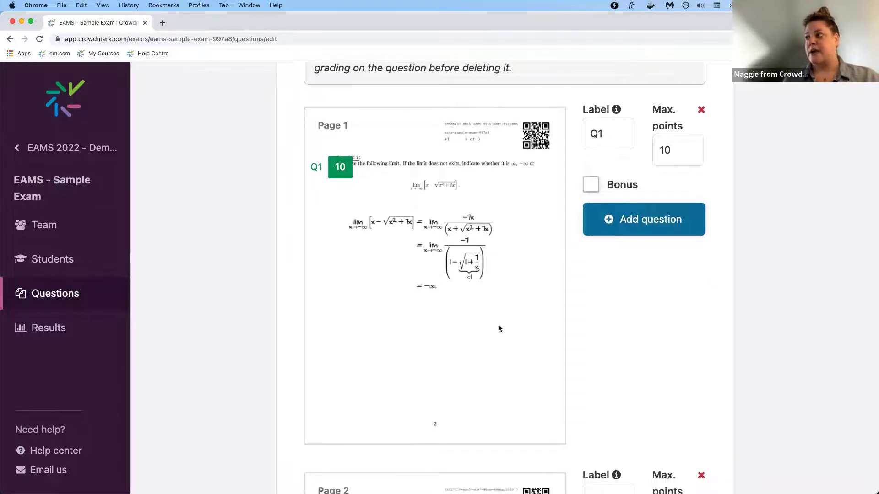
pyautogui.scroll(-2, 447, 275)
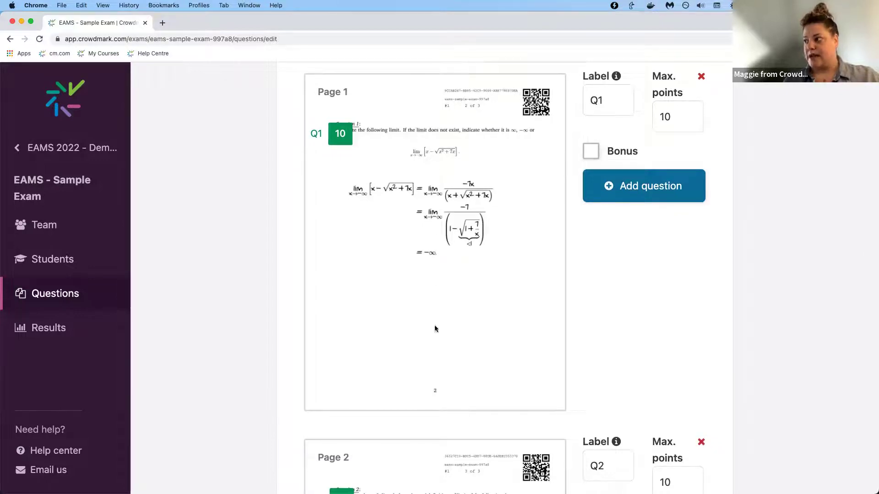
pyautogui.scroll(-1, 419, 416)
pyautogui.scroll(-5, 419, 415)
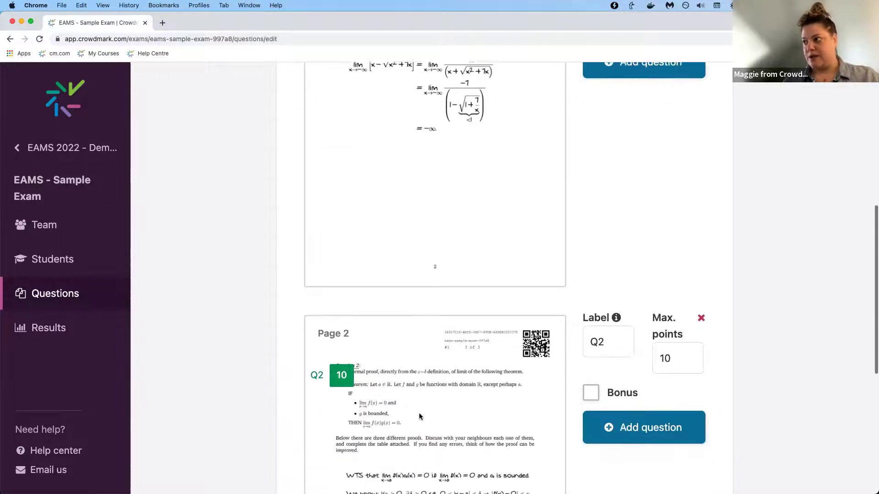
pyautogui.scroll(4, 393, 231)
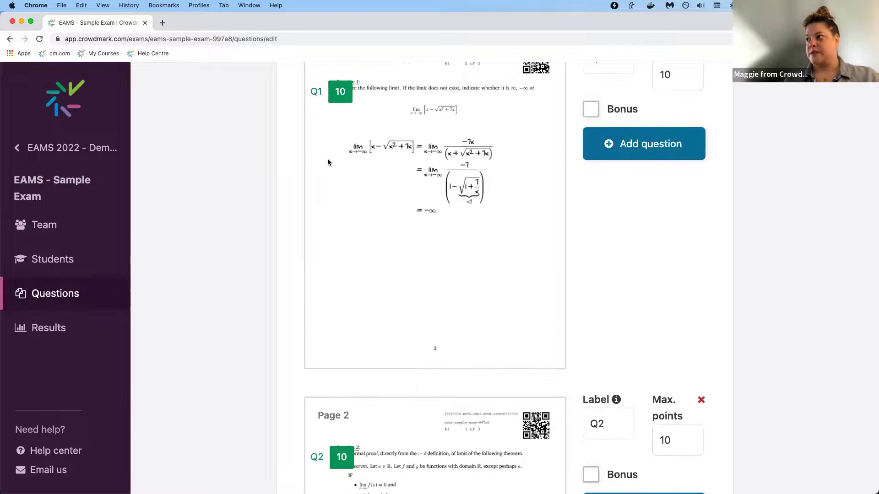
pyautogui.scroll(-2, 378, 426)
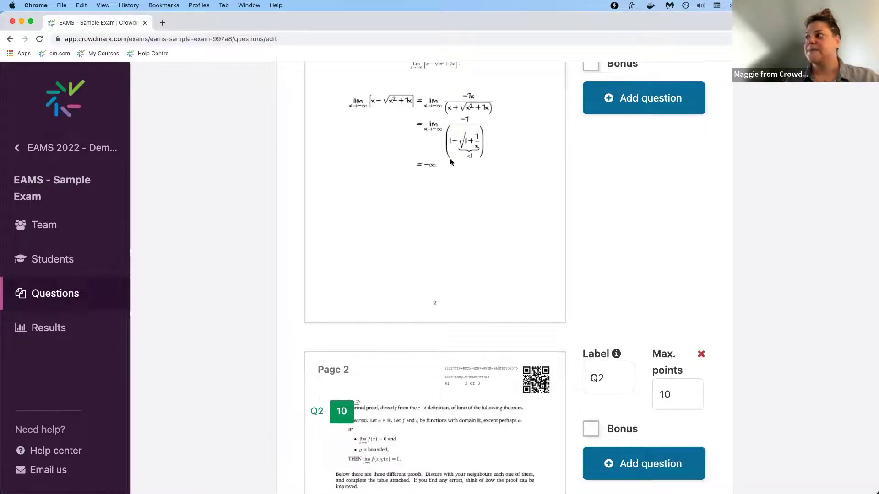
pyautogui.scroll(-5, 436, 412)
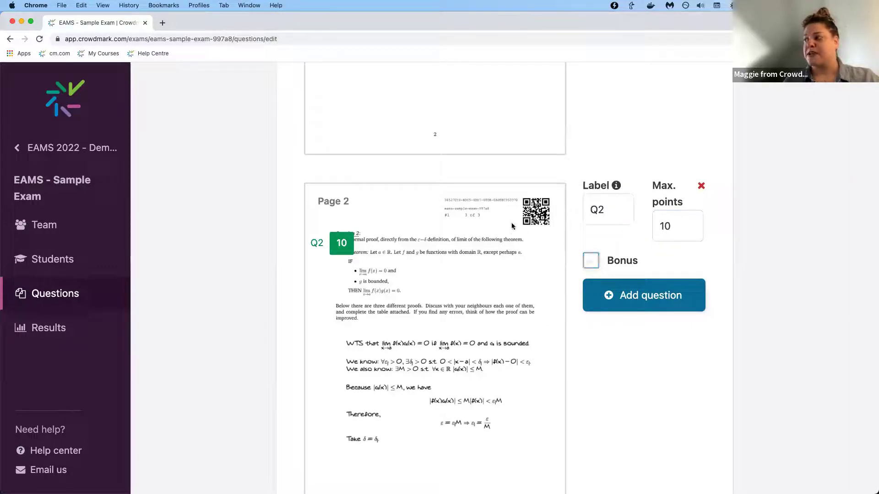
pyautogui.scroll(10, 494, 316)
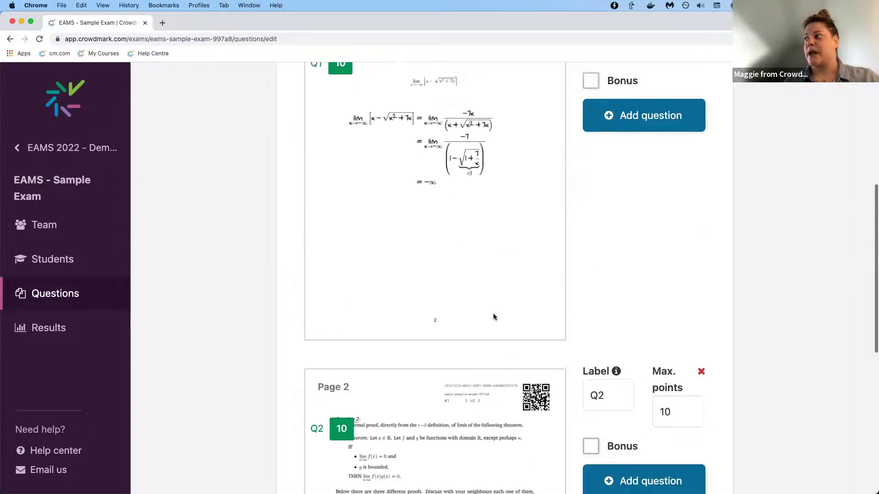
# Leave question editing for the EAMS - Sample Exam dashboard and open booklet matching.
pyautogui.click(62, 182)
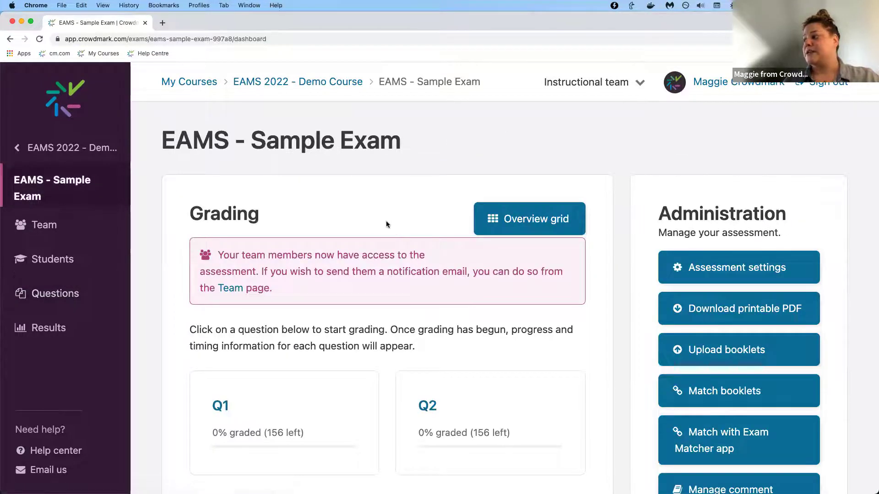
pyautogui.scroll(-2, 453, 165)
pyautogui.scroll(-2, 618, 269)
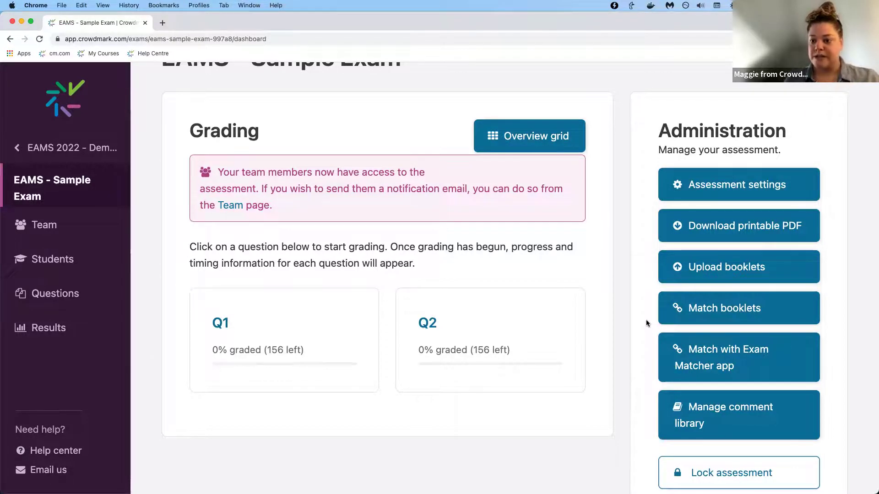
pyautogui.click(707, 314)
pyautogui.scroll(-1, 551, 352)
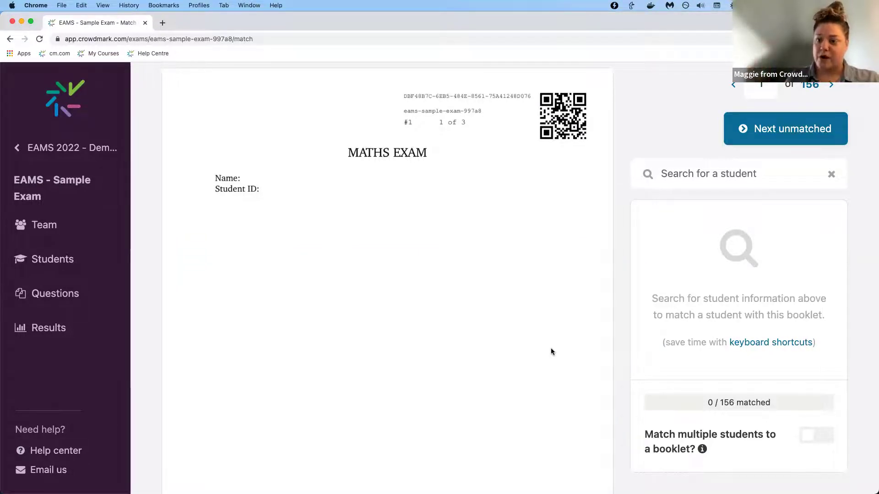
# Search for a student by first name to find a match for booklet 1.
pyautogui.scroll(5, 551, 352)
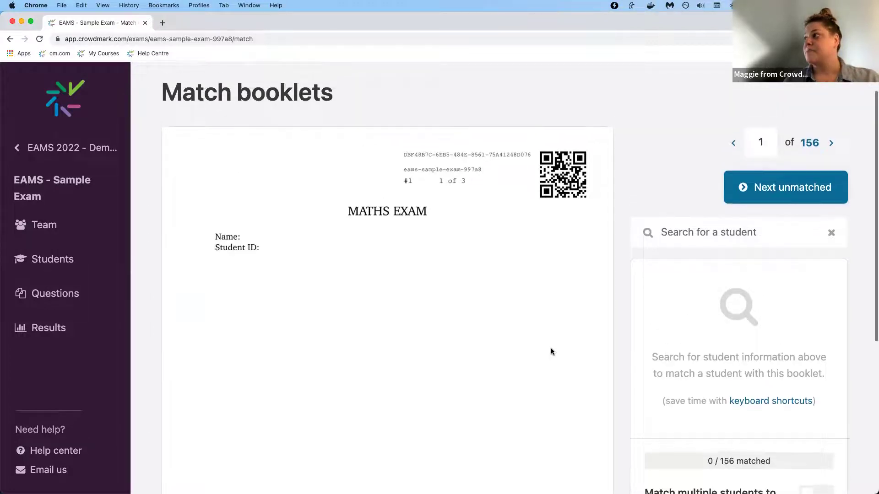
pyautogui.scroll(-3, 551, 352)
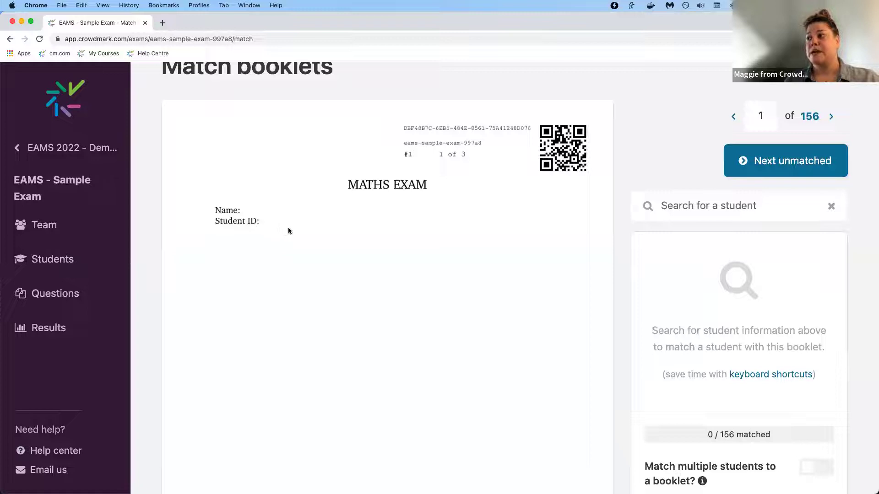
pyautogui.click(689, 207)
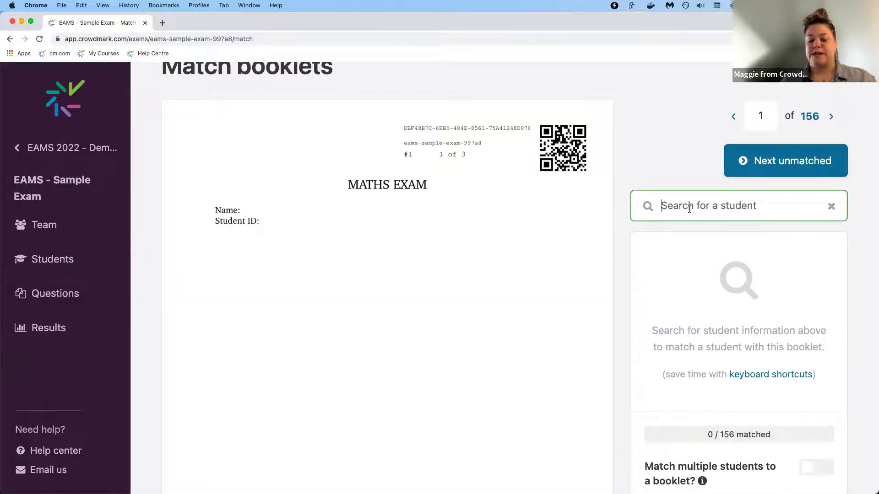
pyautogui.write('maggie')
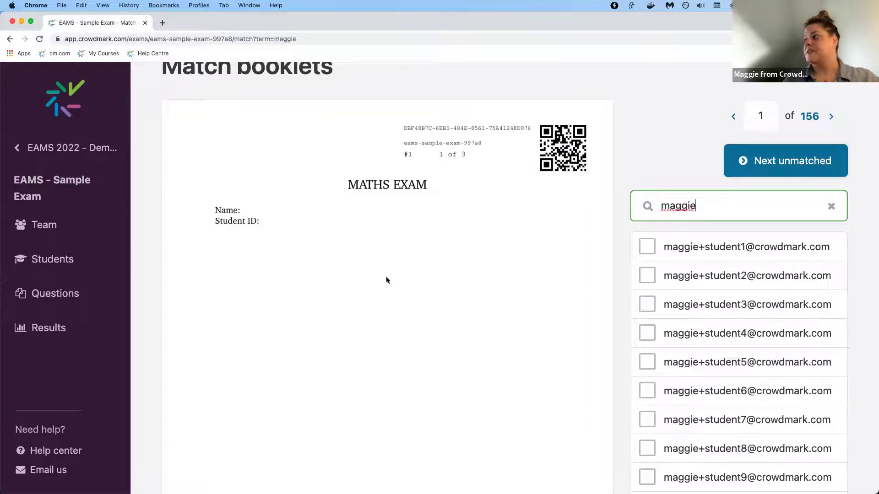
pyautogui.click(639, 132)
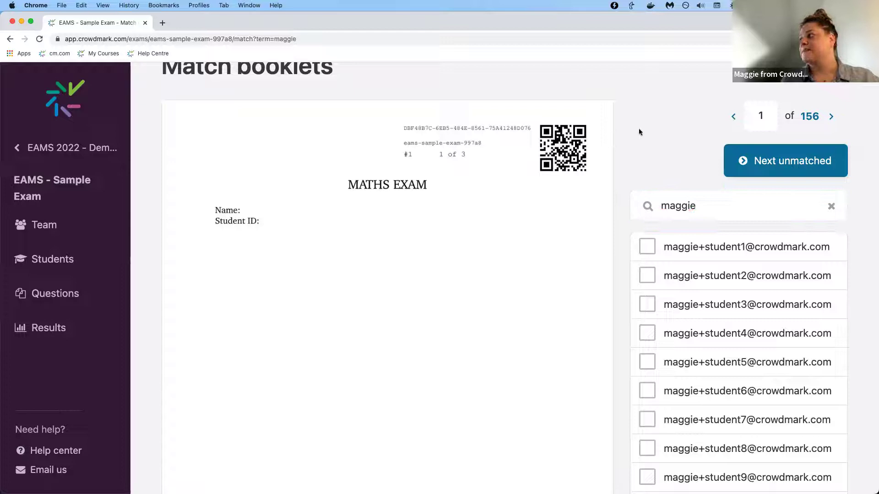
pyautogui.scroll(2, 639, 132)
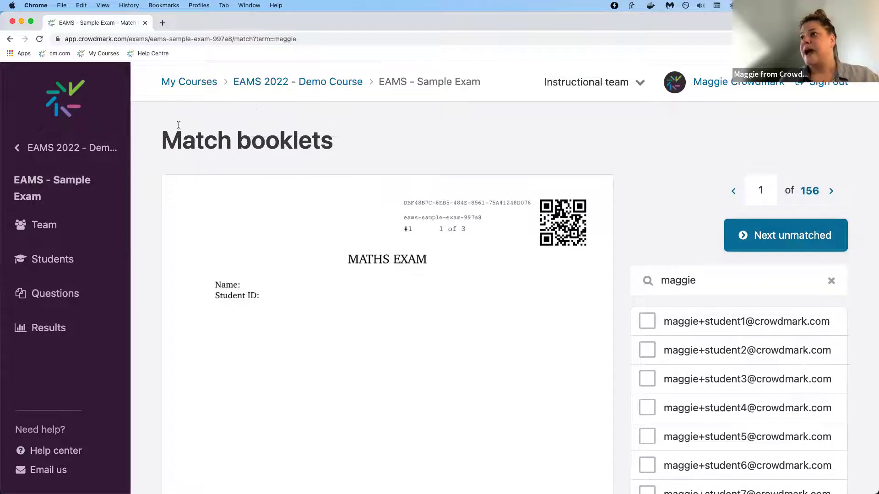
# Open Q1 grading from the EAMS - Sample Exam dashboard and examine the Q1 answer page of booklet 1.
pyautogui.click(55, 185)
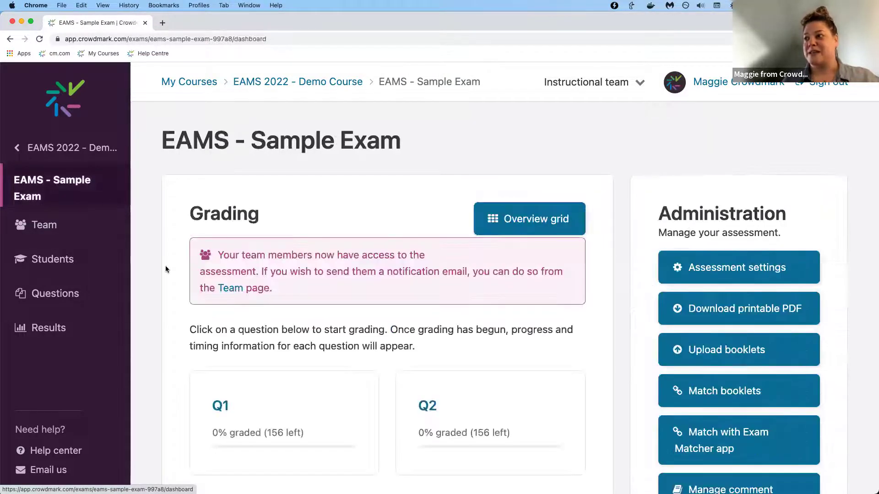
pyautogui.scroll(-4, 152, 339)
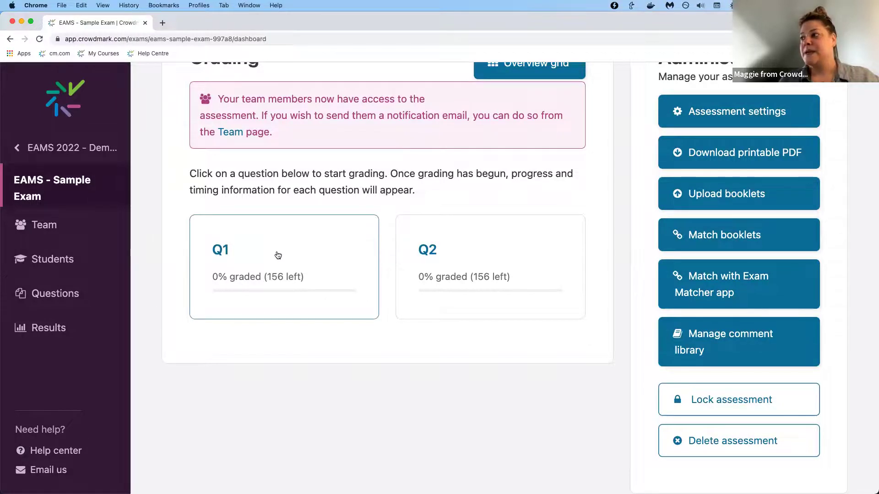
pyautogui.click(277, 256)
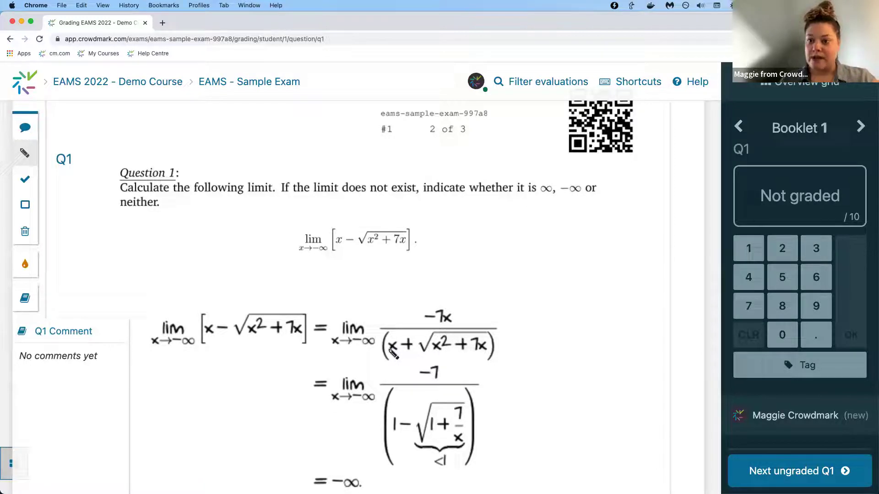
pyautogui.scroll(3, 458, 298)
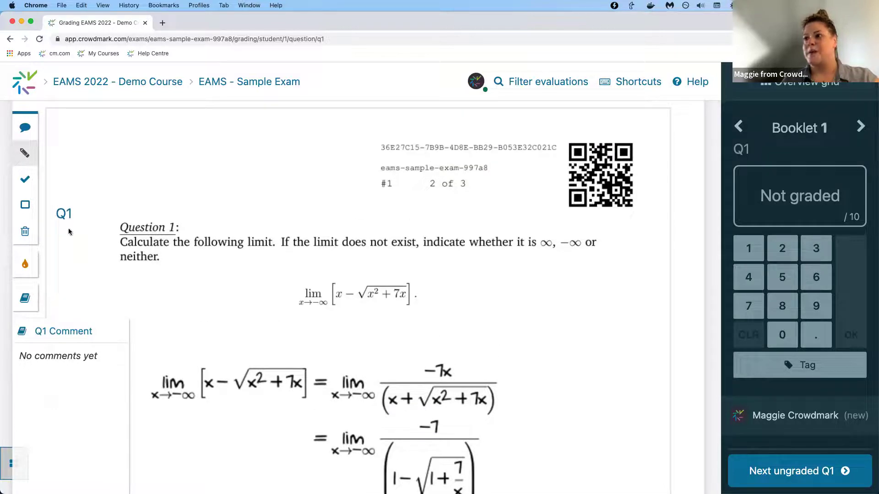
pyautogui.scroll(-15, 311, 316)
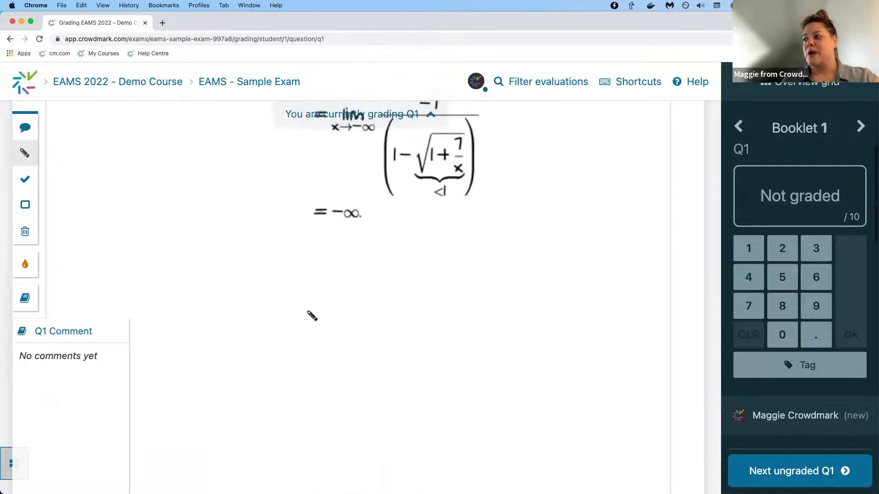
pyautogui.scroll(15, 308, 314)
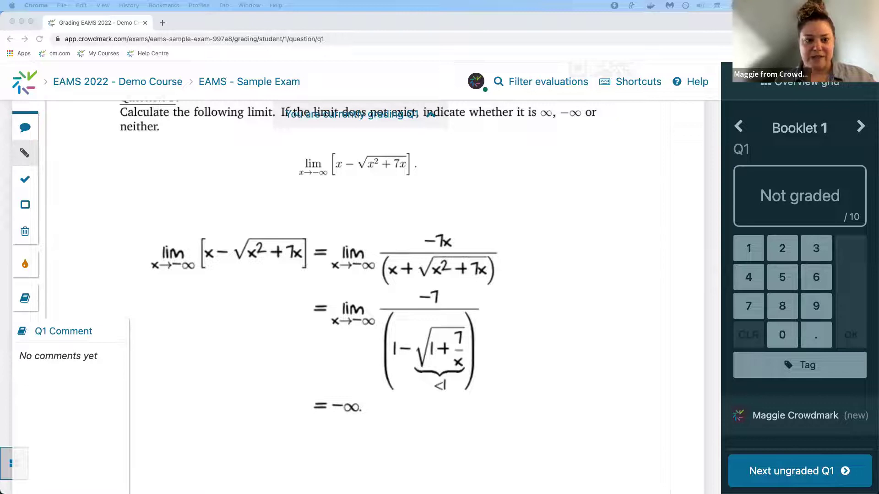
pyautogui.scroll(5, 127, 167)
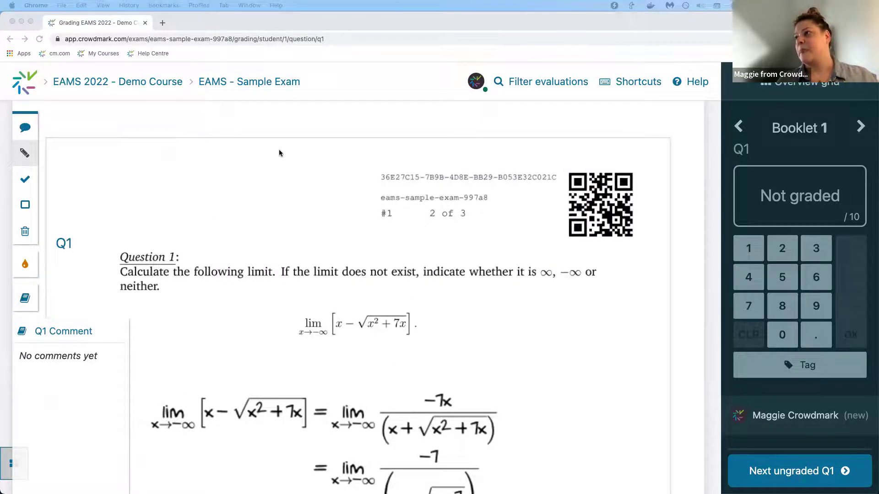
# Download the printable PDF from the EAMS - Sample Exam dashboard and open the downloaded file.
pyautogui.click(241, 82)
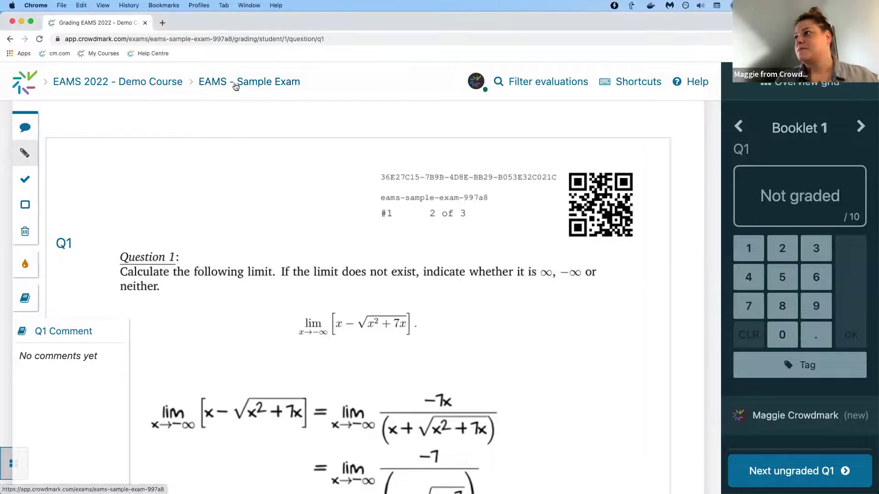
pyautogui.scroll(-1, 386, 161)
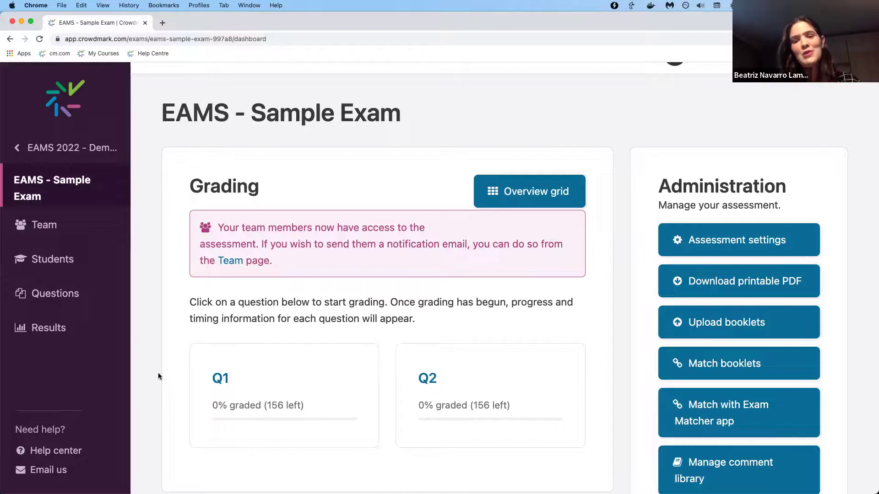
pyautogui.scroll(-1, 642, 388)
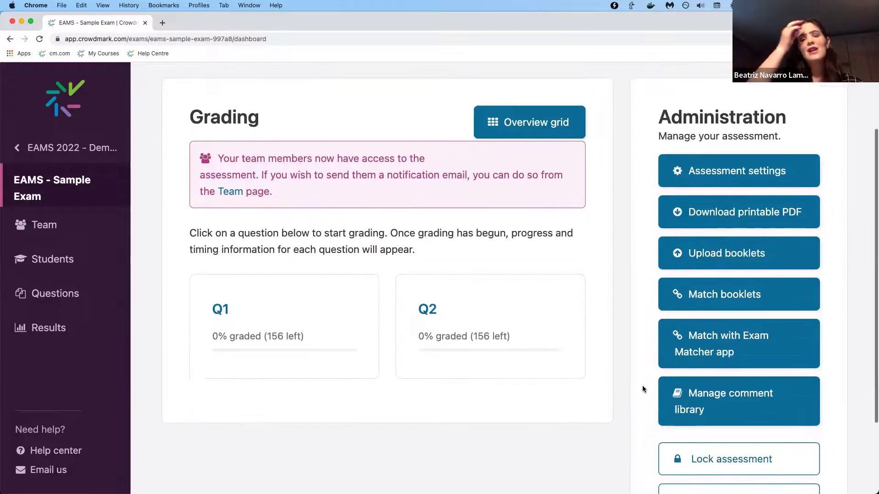
pyautogui.click(696, 207)
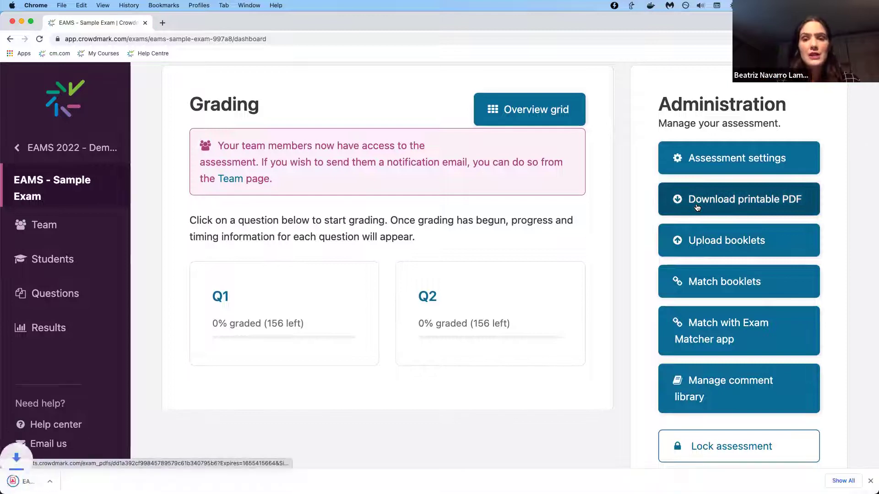
pyautogui.click(53, 482)
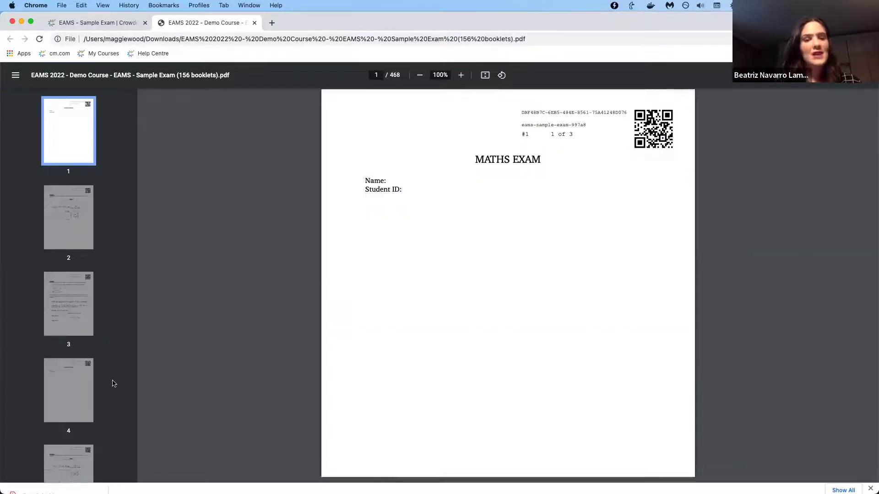
# Examine the printable PDF's first booklets, including their cover pages, question pages, QR codes and booklet numbering.
pyautogui.scroll(-4, 114, 383)
pyautogui.scroll(-10, 559, 357)
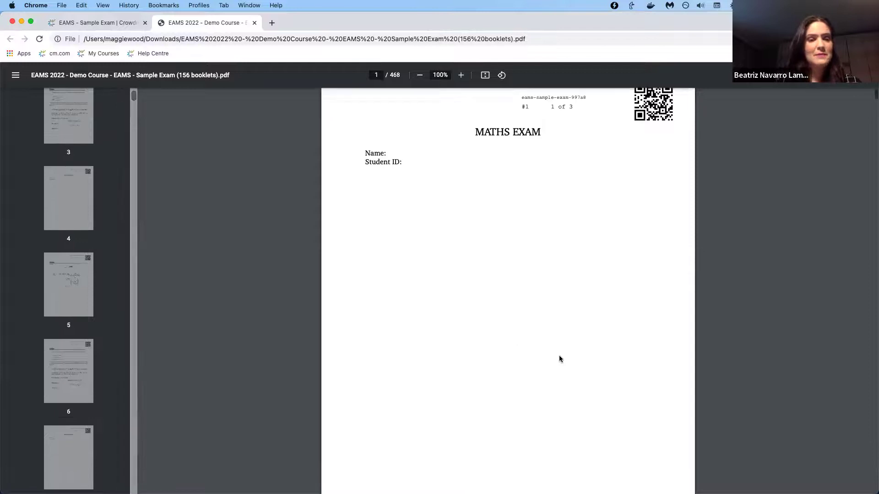
pyautogui.scroll(-10, 560, 359)
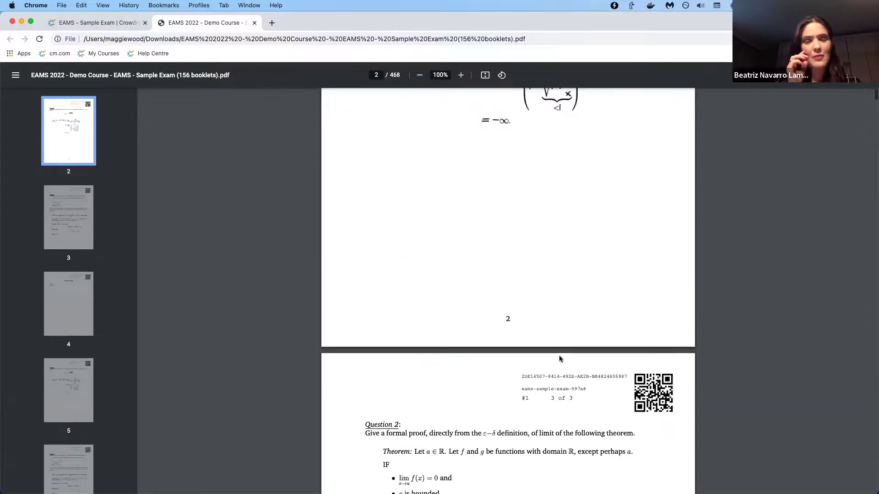
pyautogui.scroll(-10, 559, 359)
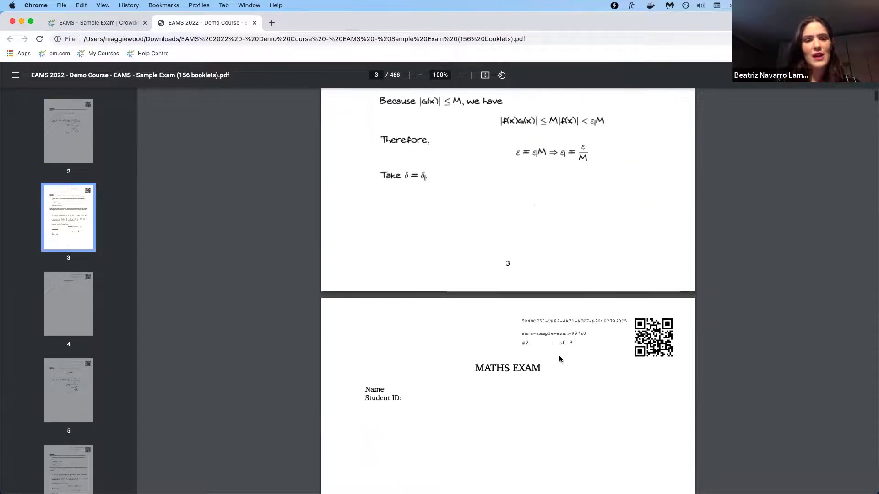
pyautogui.scroll(-15, 560, 358)
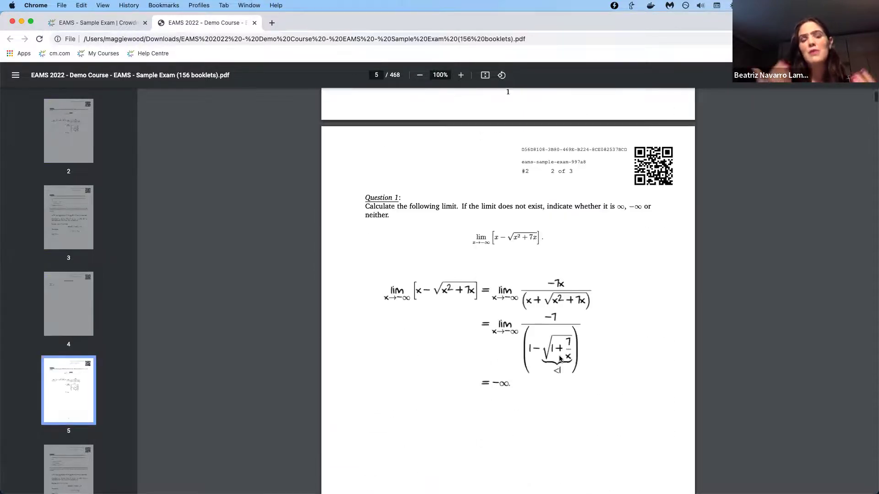
pyautogui.scroll(-10, 559, 358)
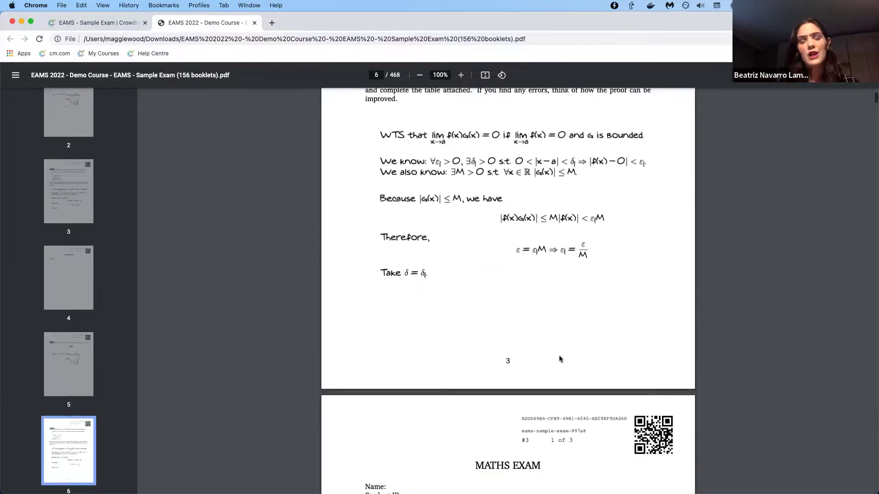
pyautogui.scroll(-10, 560, 358)
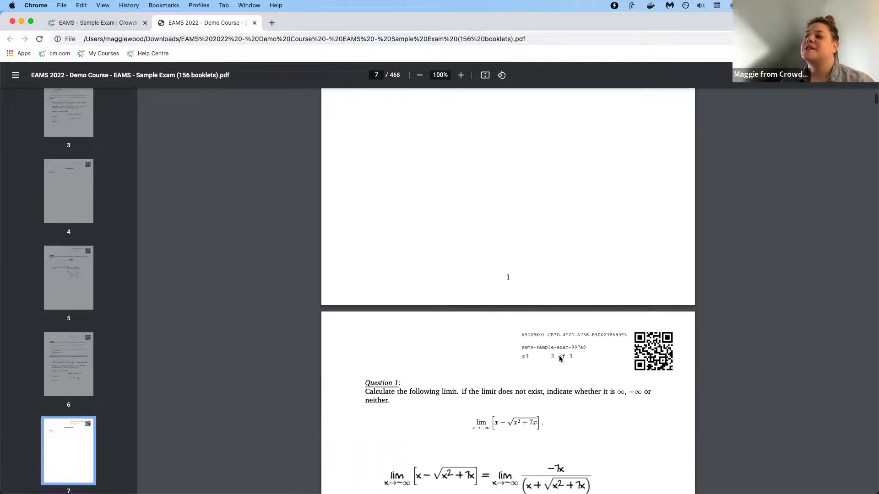
pyautogui.scroll(-3, 559, 358)
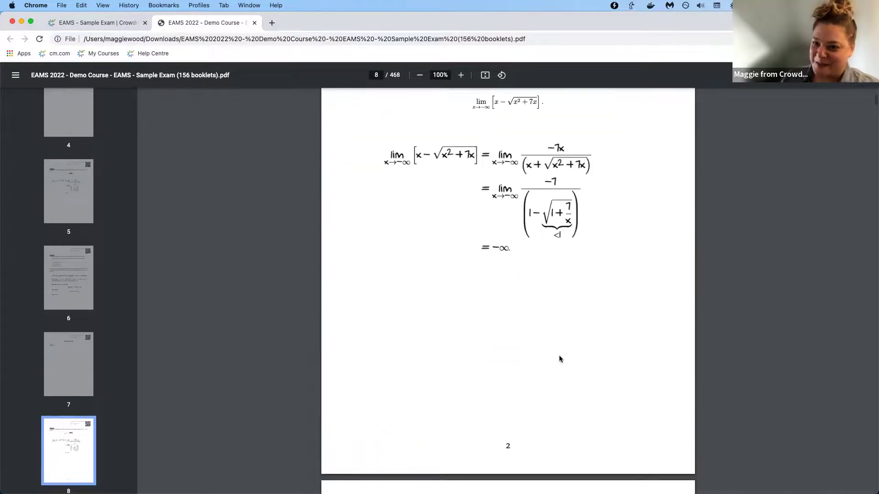
pyautogui.scroll(-10, 559, 358)
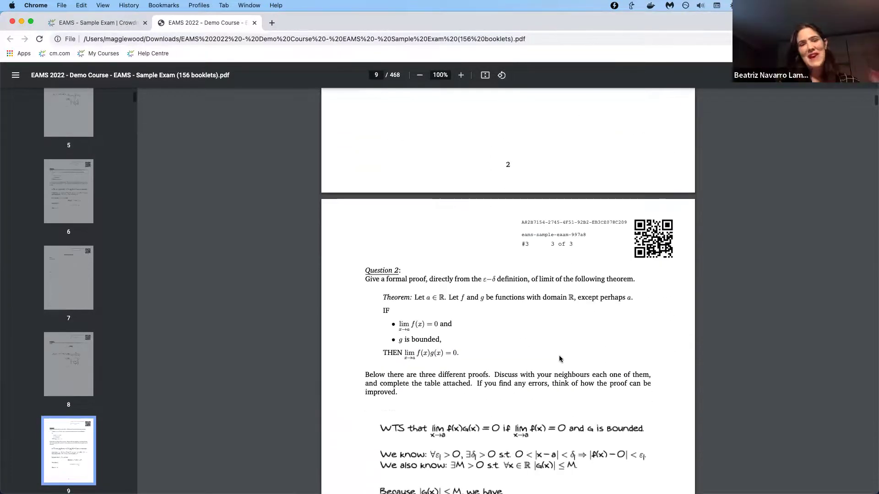
pyautogui.scroll(-10, 559, 359)
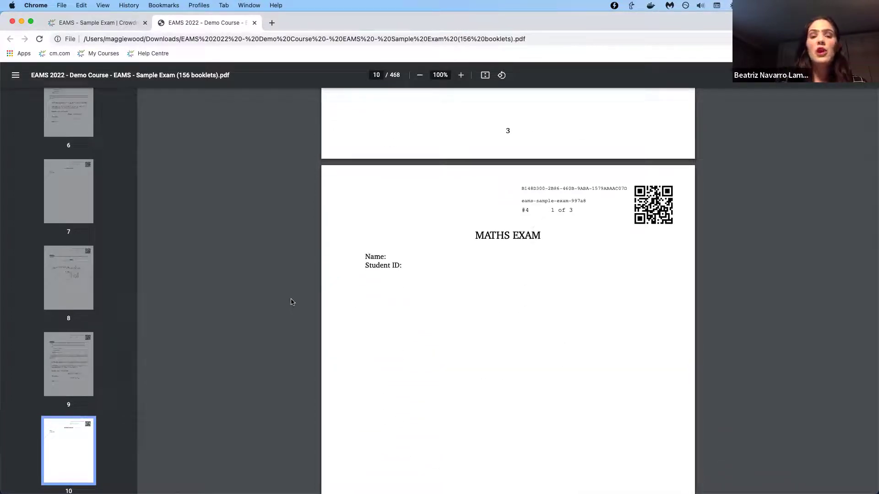
# Go back to the EAMS - Sample Exam dashboard and reload it to check the Q1 and Q2 grading progress and graders.
pyautogui.click(85, 27)
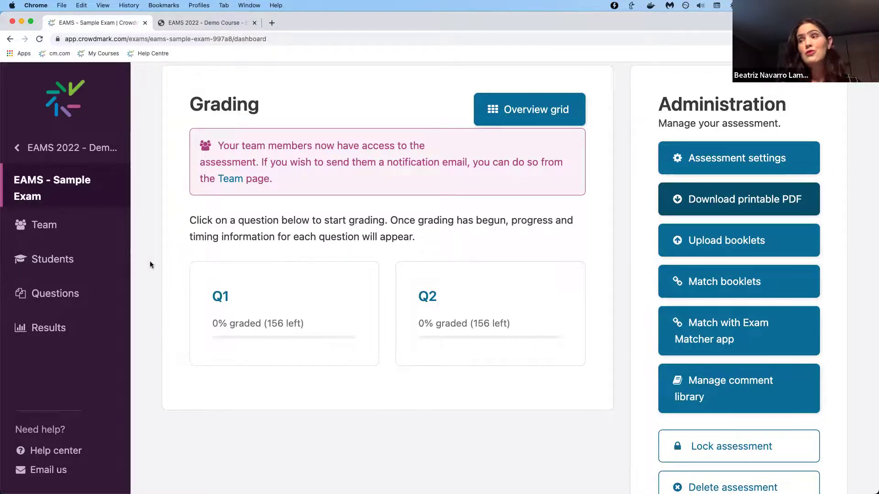
pyautogui.scroll(3, 149, 261)
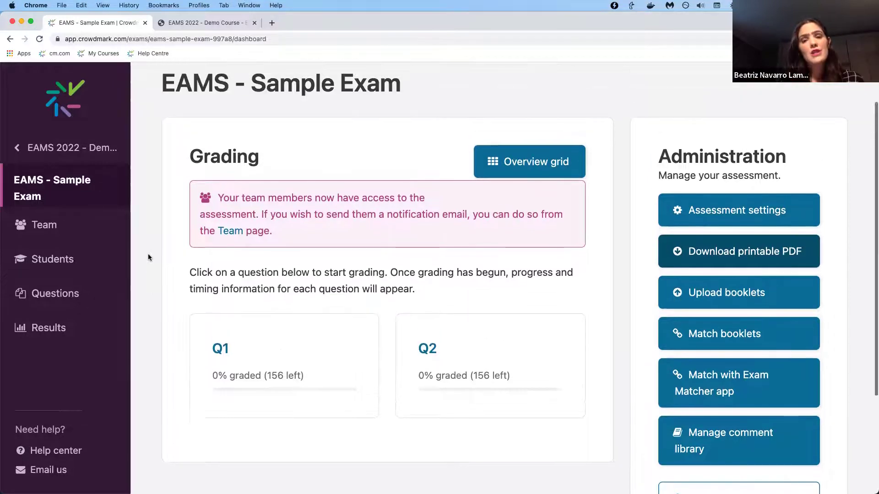
pyautogui.scroll(2, 149, 257)
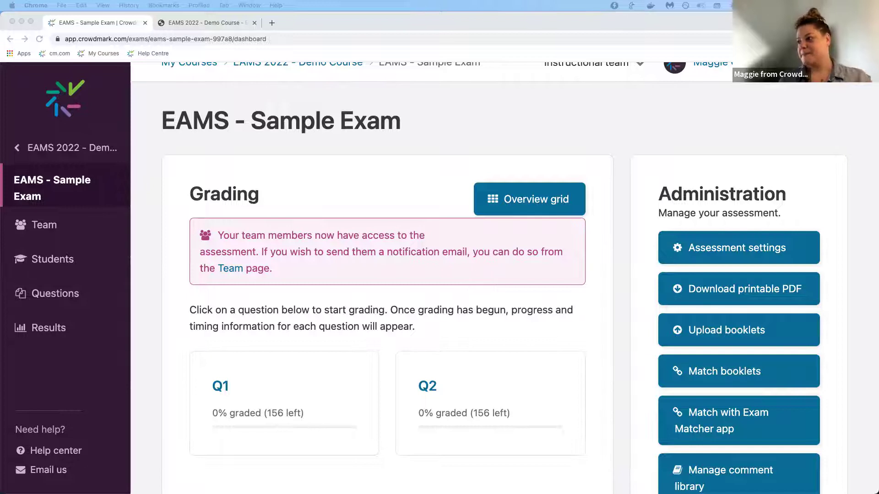
pyautogui.scroll(1, 226, 178)
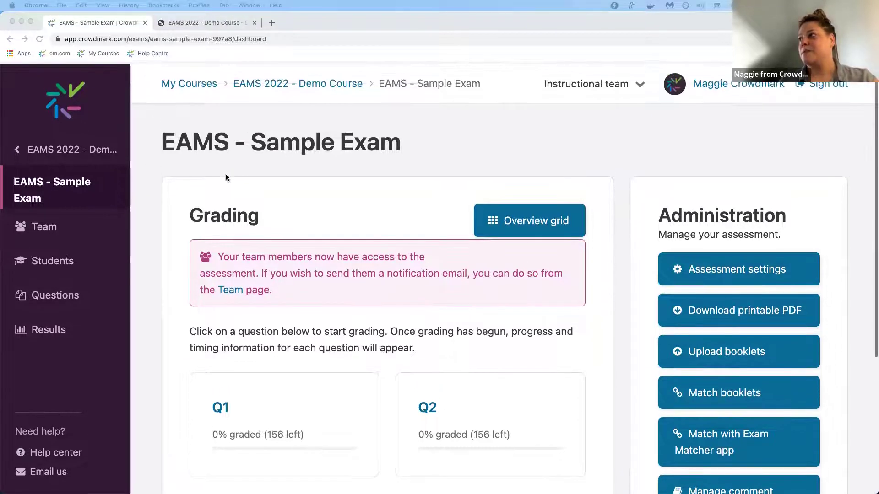
pyautogui.scroll(-2, 278, 168)
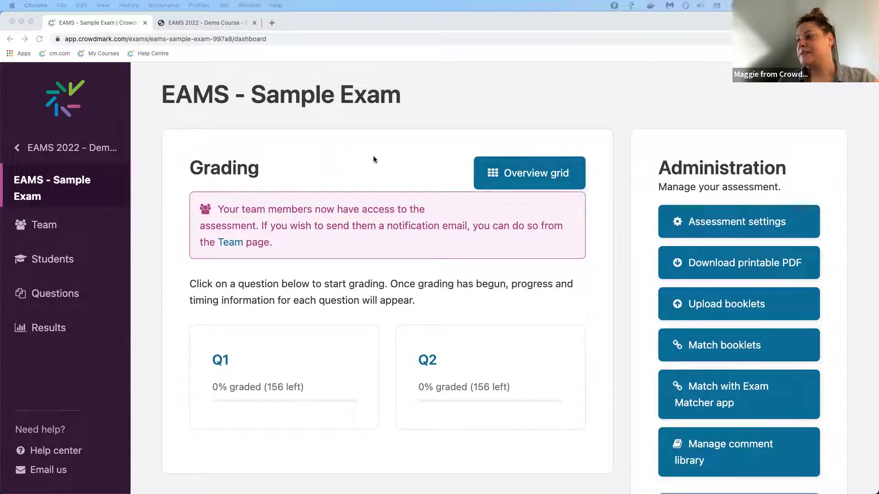
pyautogui.scroll(-1, 374, 159)
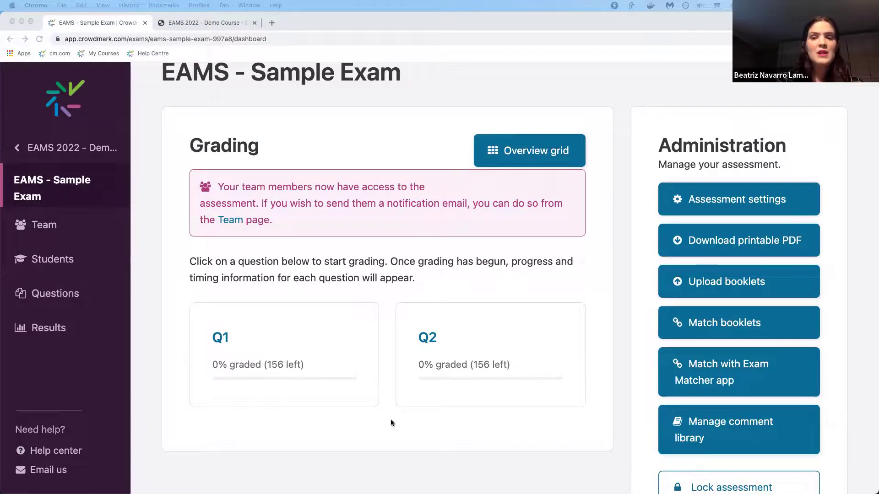
pyautogui.click(42, 42)
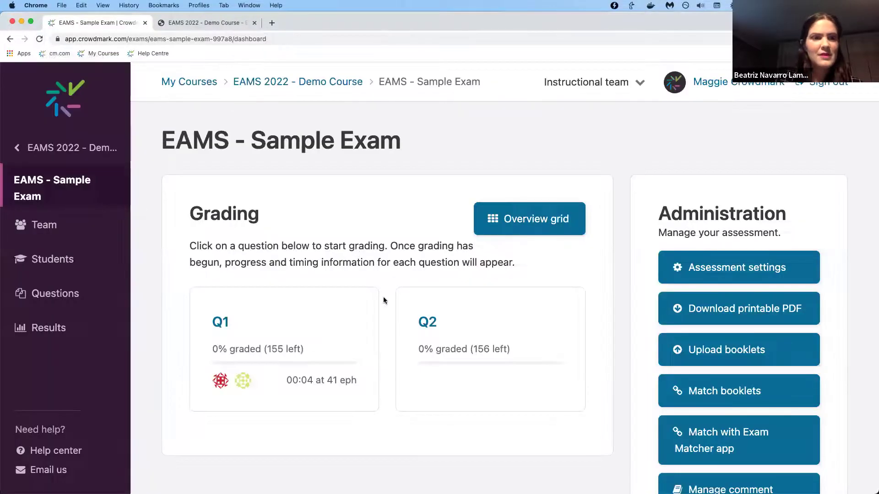
pyautogui.moveTo(244, 383)
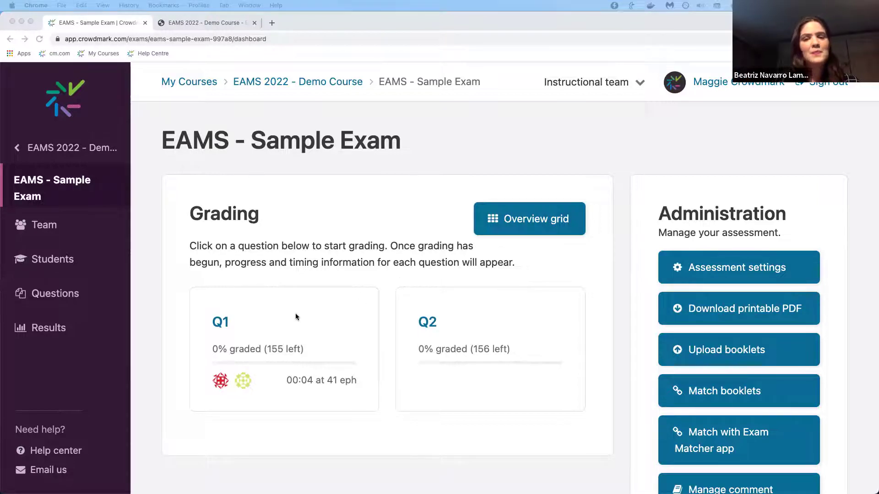
# Open Q1 grading from the EAMS - Sample Exam dashboard and jump to booklet 23 by its booklet number.
pyautogui.click(281, 327)
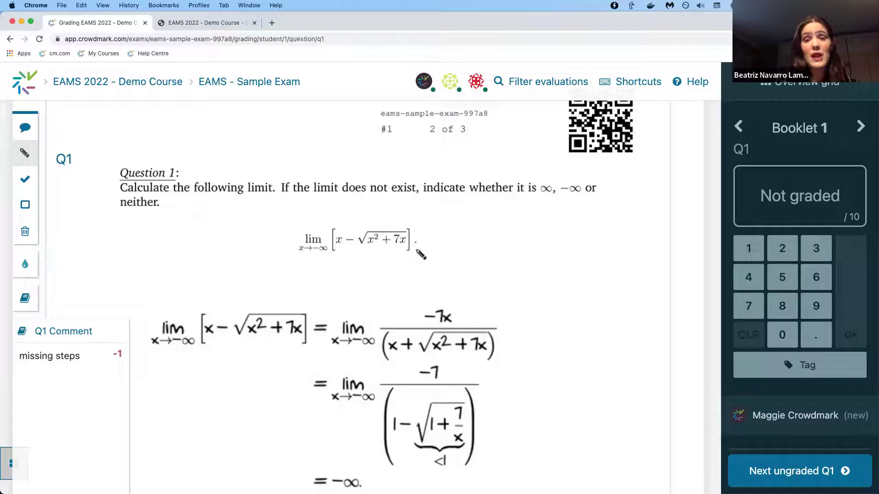
pyautogui.click(806, 132)
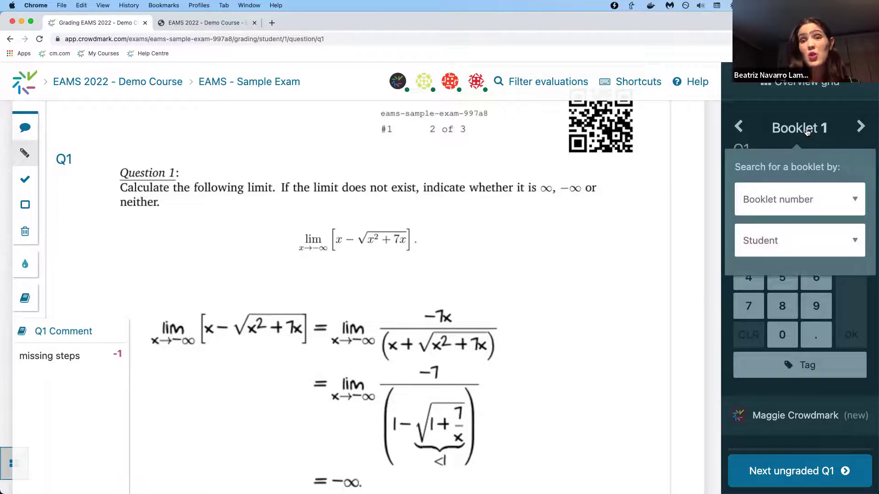
pyautogui.click(805, 207)
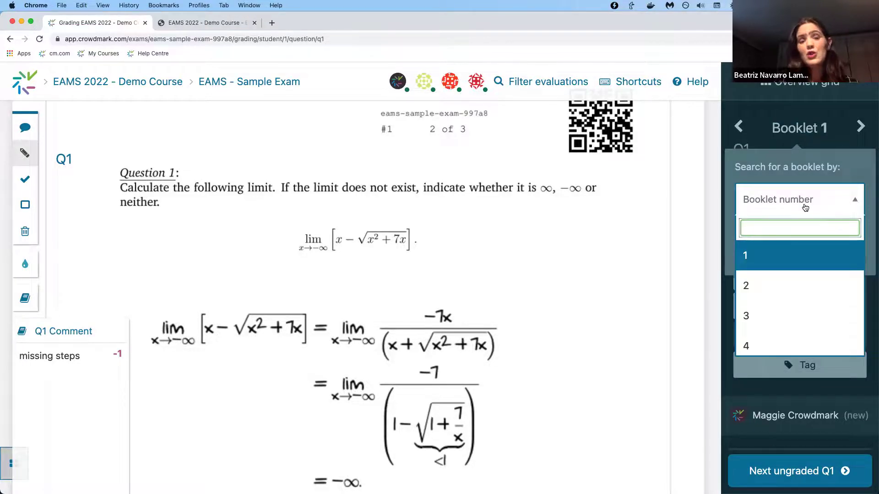
pyautogui.write('23')
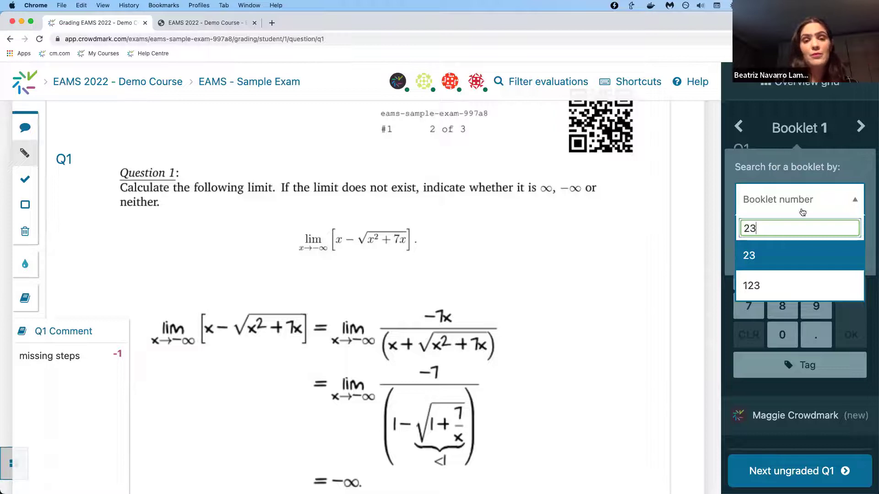
pyautogui.click(781, 257)
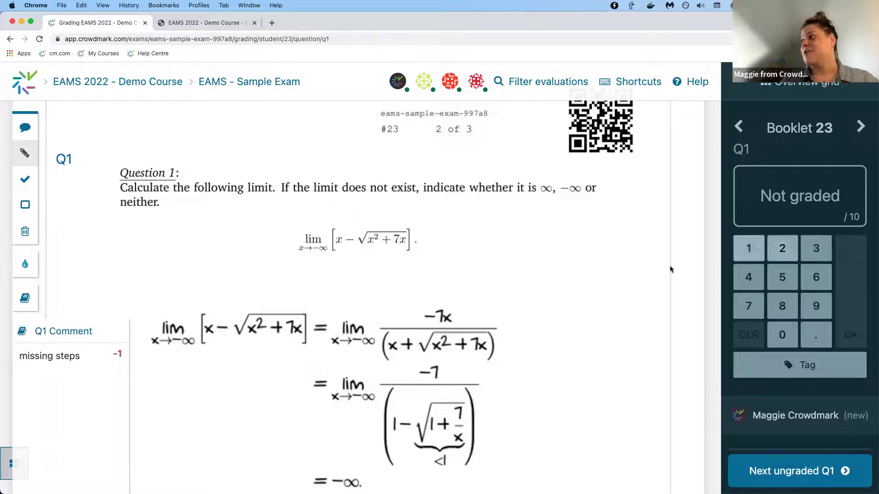
# Review the grading keyboard shortcuts, close the list and move on to booklet 24.
pyautogui.click(631, 84)
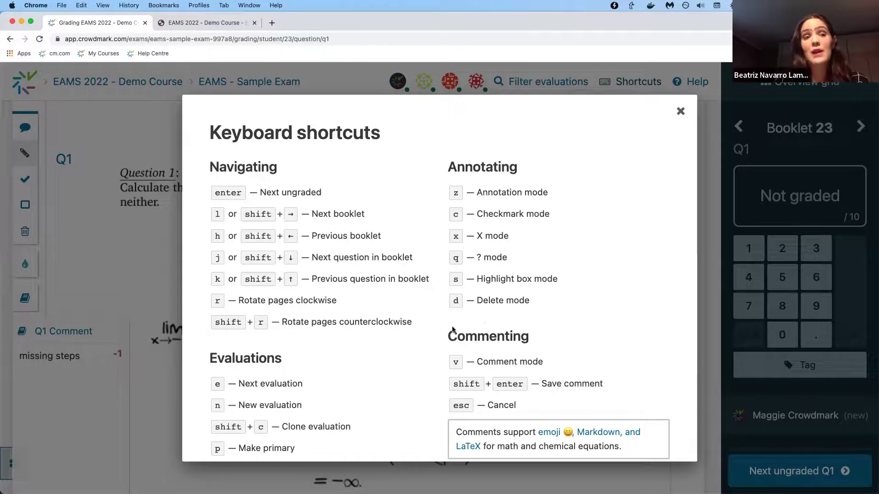
pyautogui.click(680, 112)
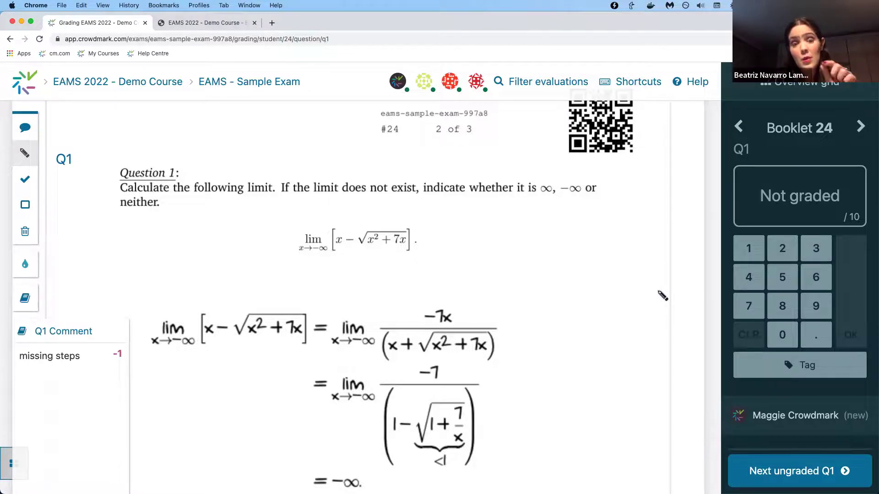
pyautogui.press('c')
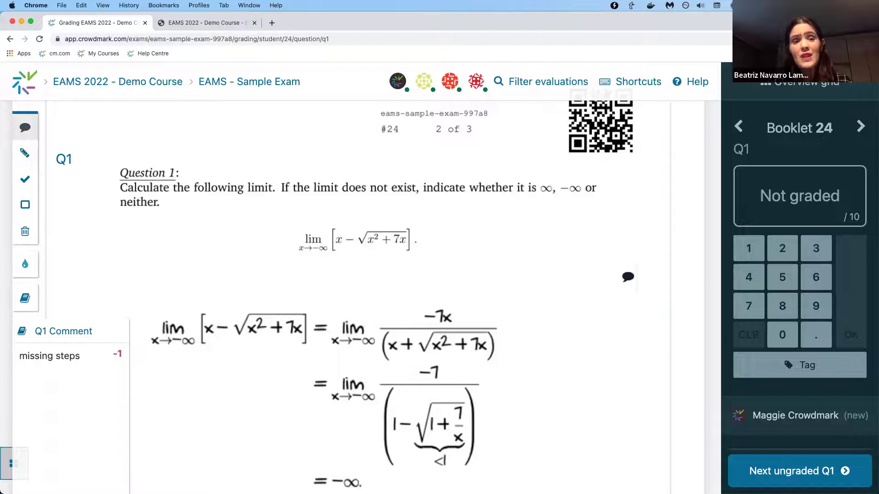
pyautogui.click(327, 262)
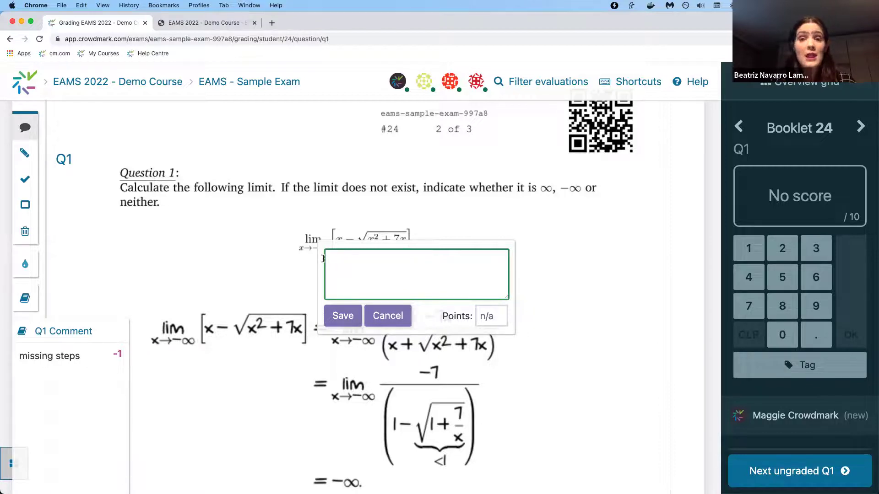
pyautogui.write('missing')
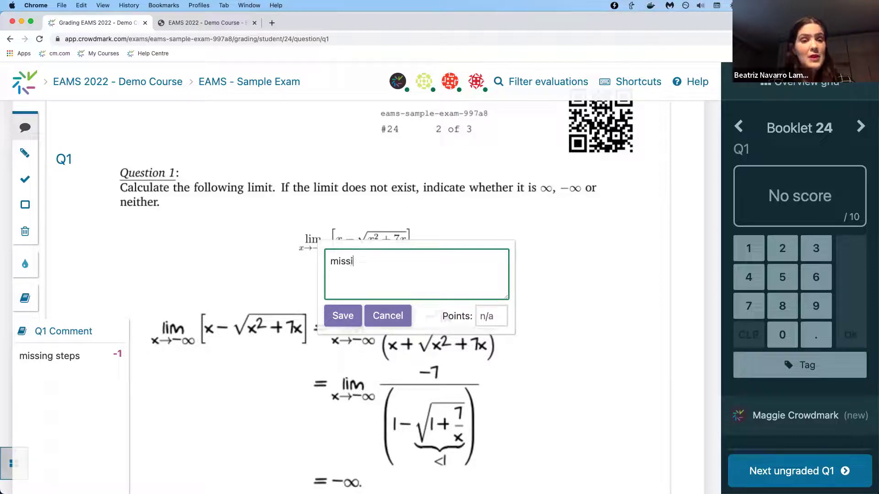
pyautogui.press('BackSpace')
pyautogui.press('BackSpace')
pyautogui.press('BackSpace')
pyautogui.press('BackSpace')
pyautogui.press('BackSpace')
pyautogui.press('BackSpace')
pyautogui.press('BackSpace')
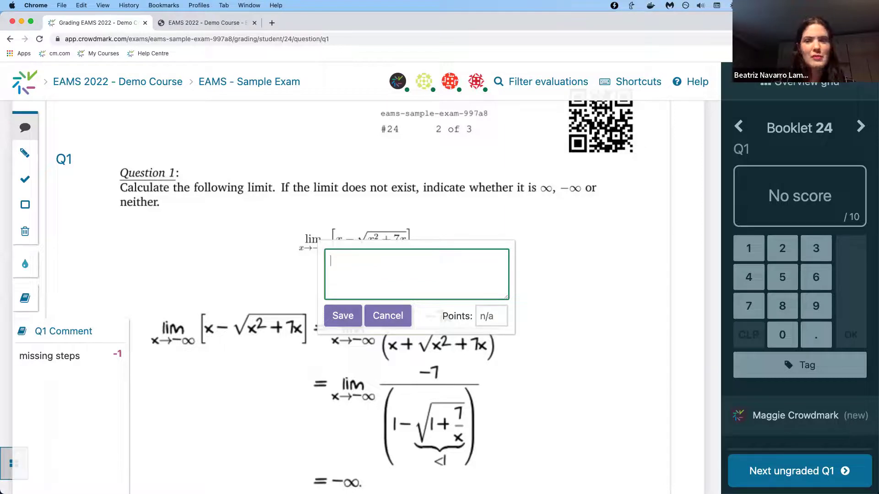
pyautogui.click(40, 40)
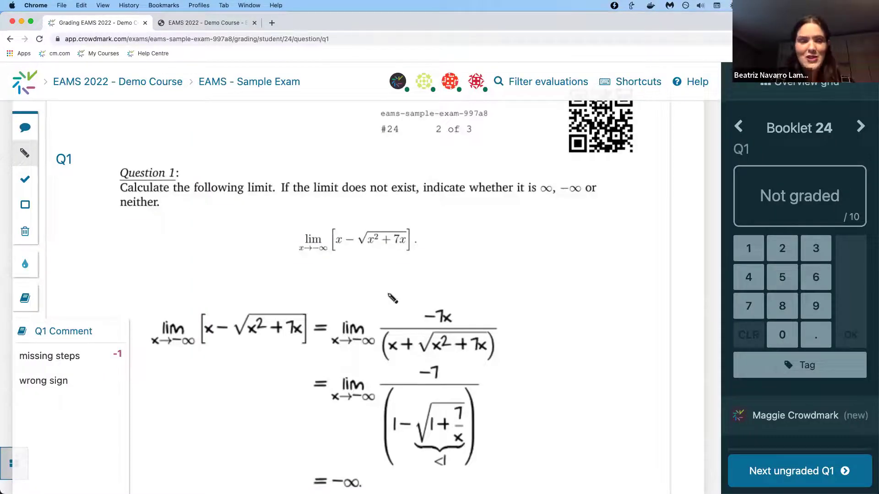
pyautogui.press('c')
pyautogui.click(328, 264)
pyautogui.write('wro')
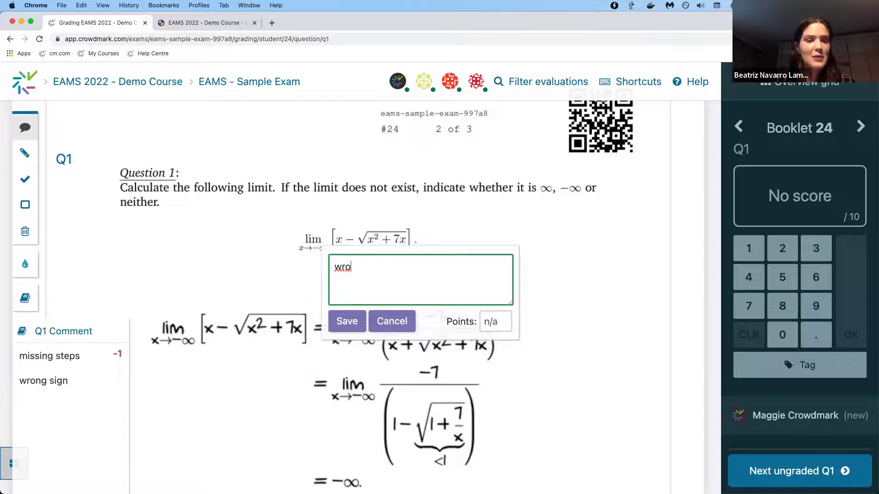
pyautogui.press('BackSpace')
pyautogui.press('BackSpace')
pyautogui.press('BackSpace')
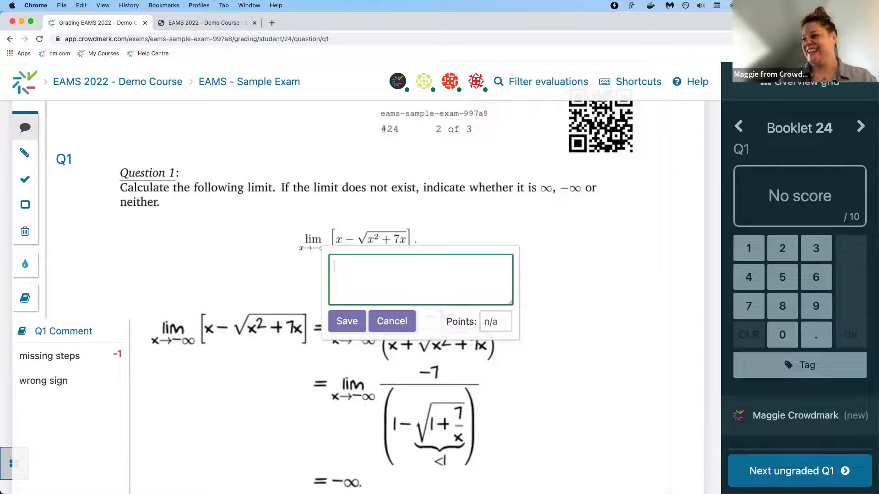
pyautogui.write('miss')
pyautogui.press('BackSpace')
pyautogui.press('BackSpace')
pyautogui.press('BackSpace')
pyautogui.press('BackSpace')
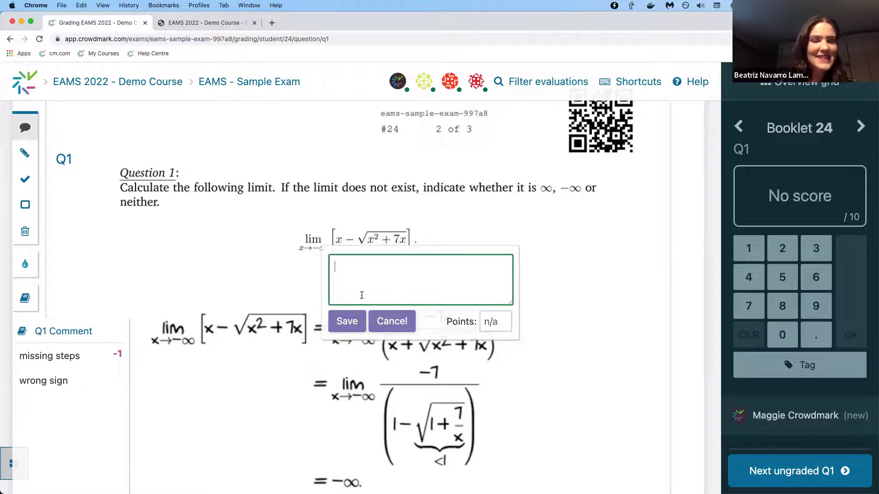
pyautogui.write('m')
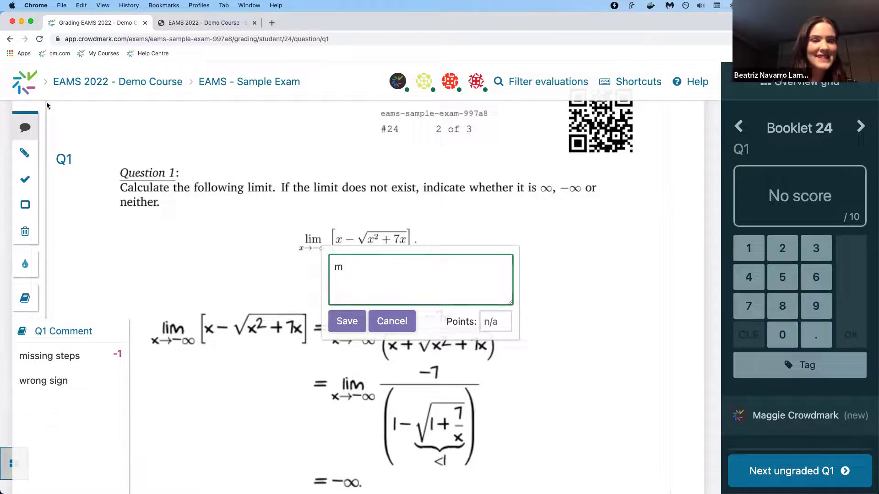
pyautogui.click(39, 39)
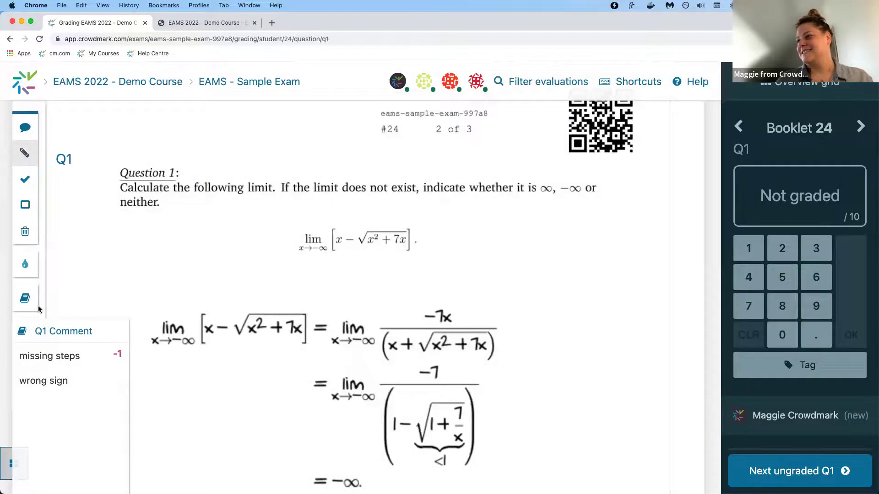
# Add the comment "missing more than one step" above the first line of the handwritten Q1 answer in booklet 24.
pyautogui.click(25, 129)
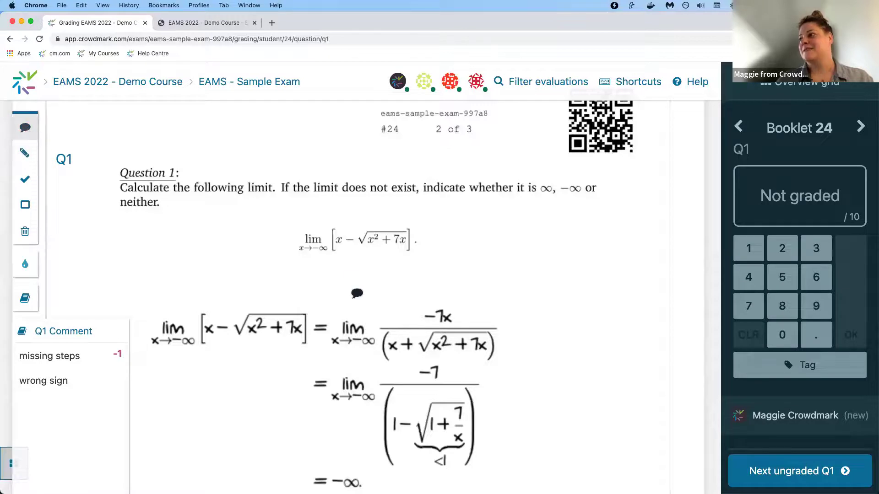
pyautogui.click(351, 291)
pyautogui.write('missing')
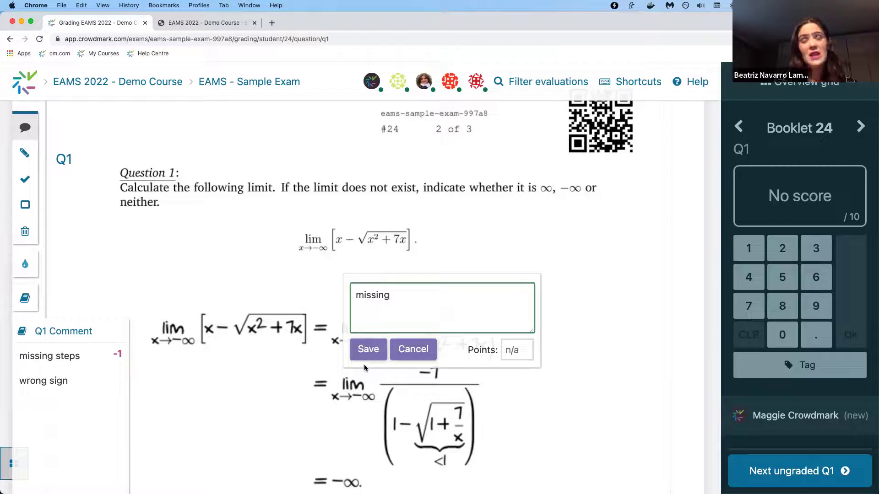
pyautogui.write('more than one step')
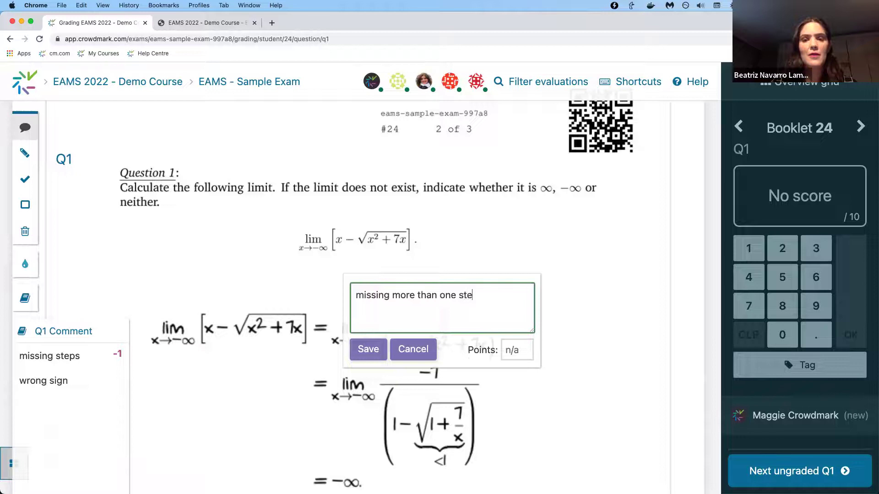
pyautogui.click(367, 353)
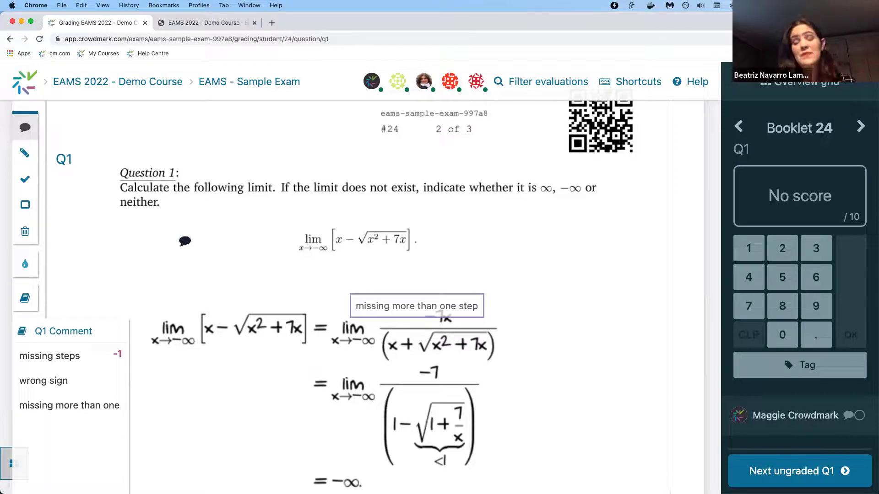
# Add a second comment beside the printed limit formula, reusing the suggested "missing more than one step" found by entering "more".
pyautogui.click(186, 240)
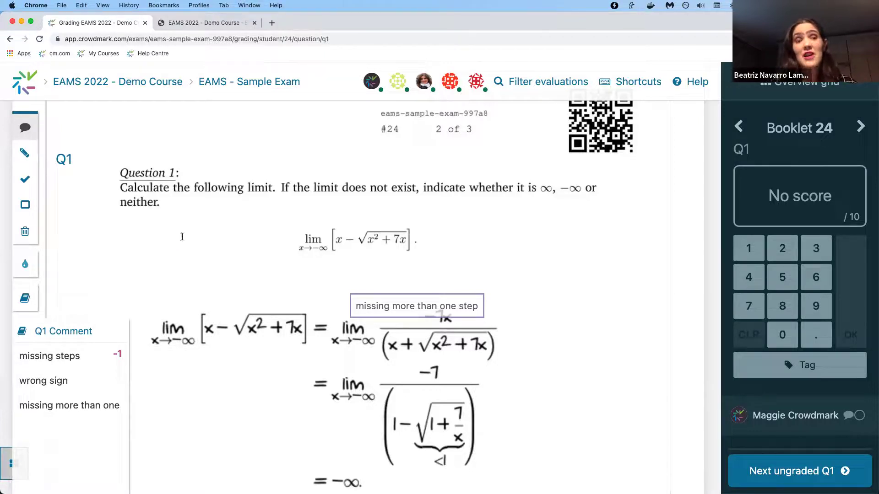
pyautogui.write('more')
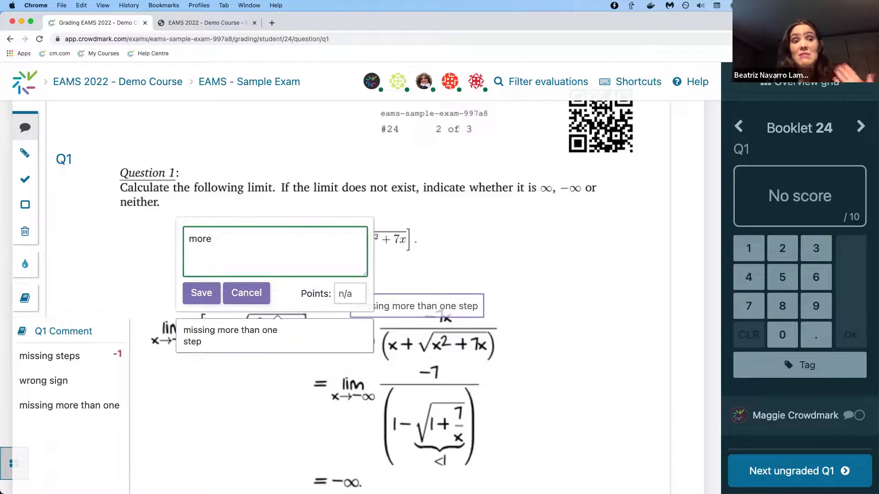
pyautogui.click(211, 344)
pyautogui.press('Return')
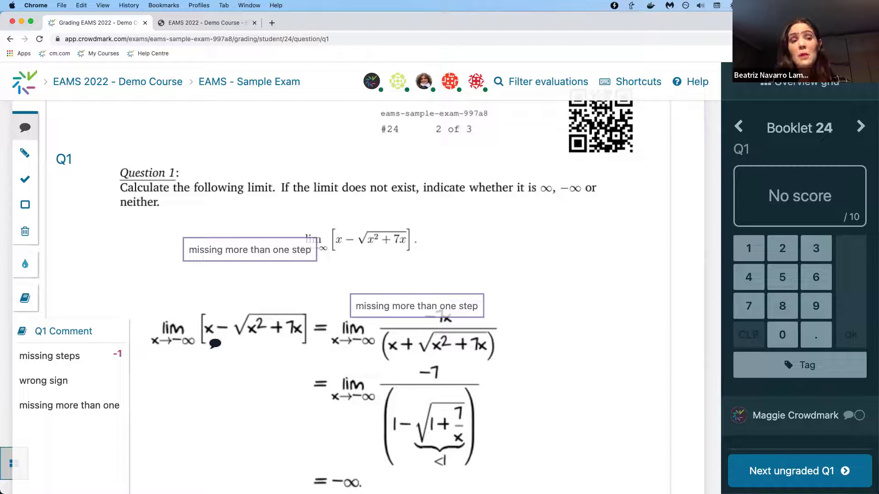
# Show the page thumbnails and rotate booklet 24's Q2 page clockwise until it is upright again.
pyautogui.click(4, 468)
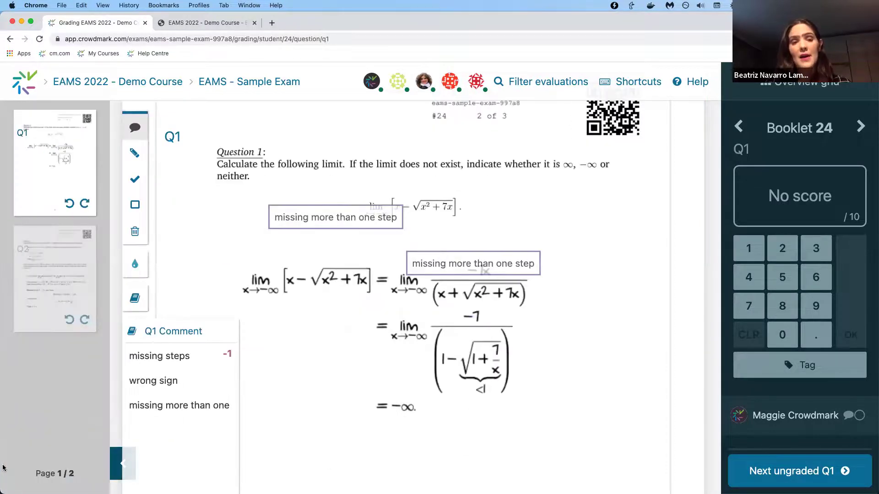
pyautogui.click(85, 320)
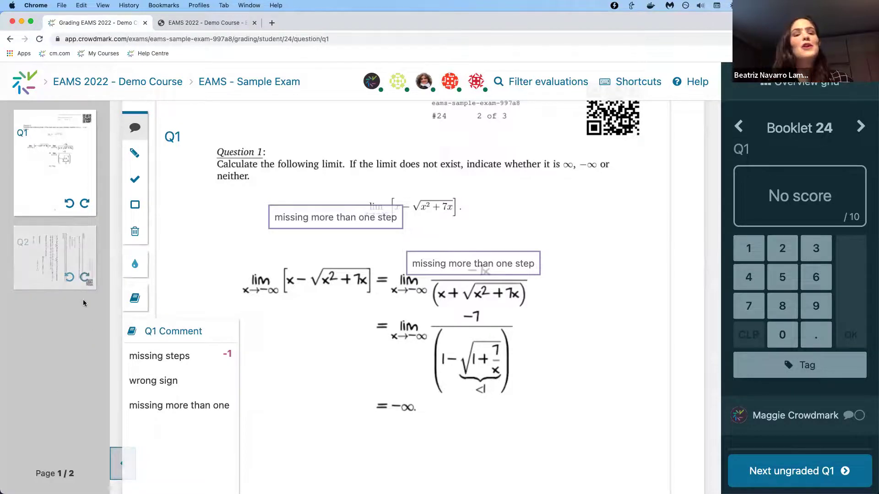
pyautogui.click(85, 278)
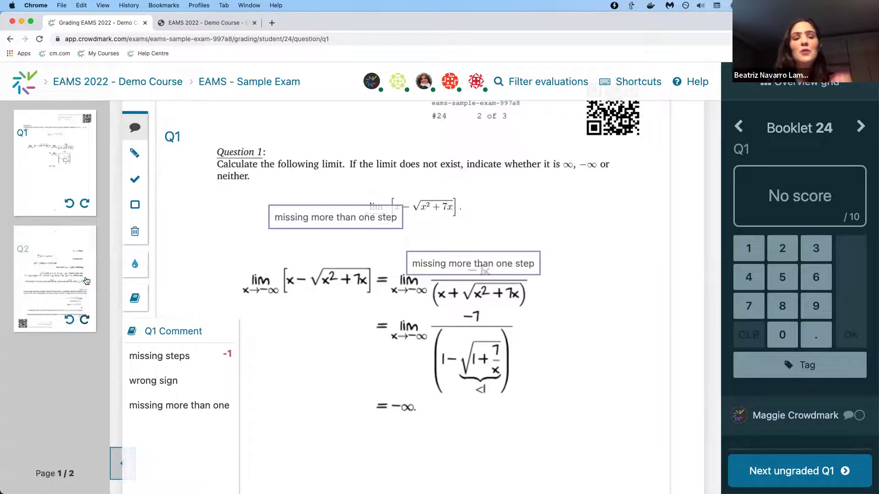
pyautogui.click(83, 320)
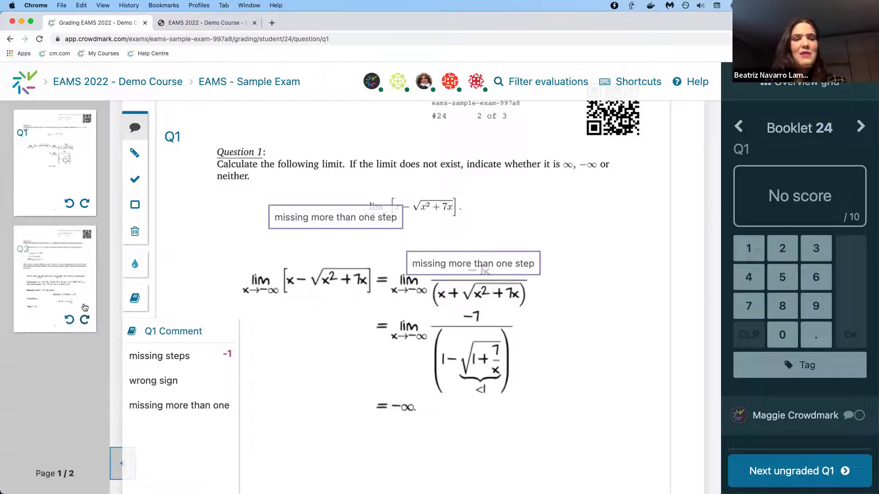
# Rotate booklet 24's Q1 page clockwise through a full turn, and hide the page thumbnails.
pyautogui.press('r')
pyautogui.press('r')
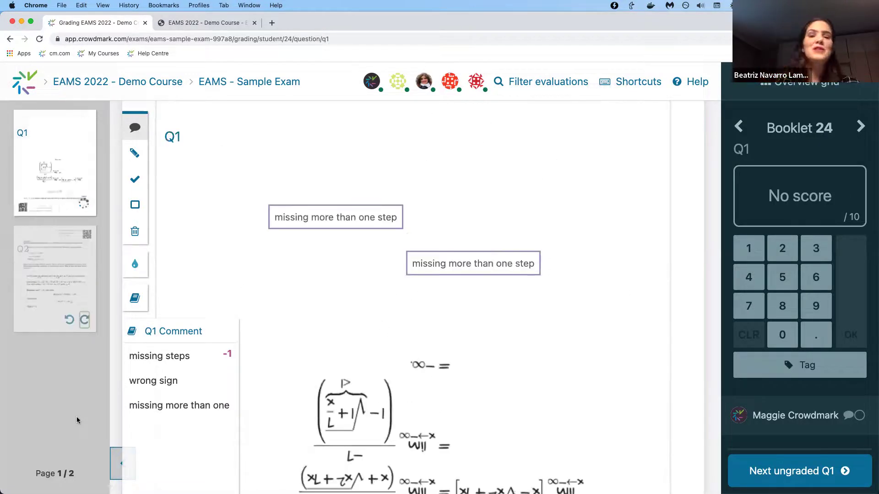
pyautogui.press('r')
pyautogui.press('r')
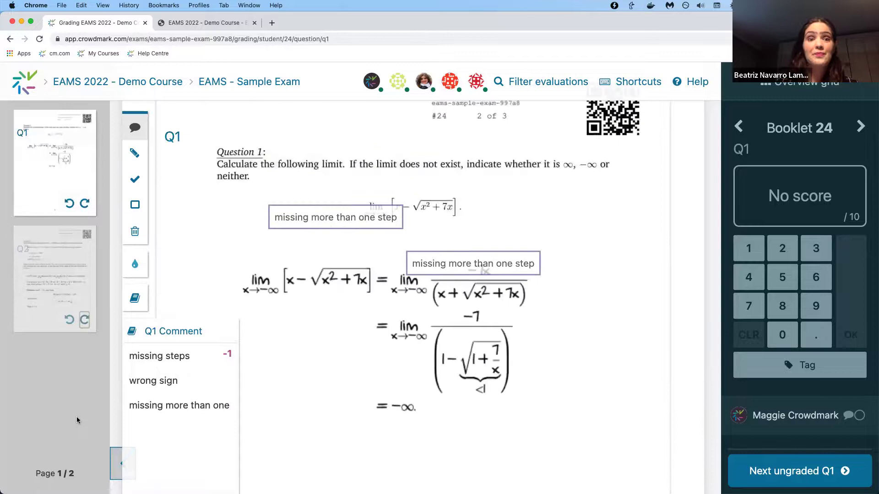
pyautogui.click(113, 467)
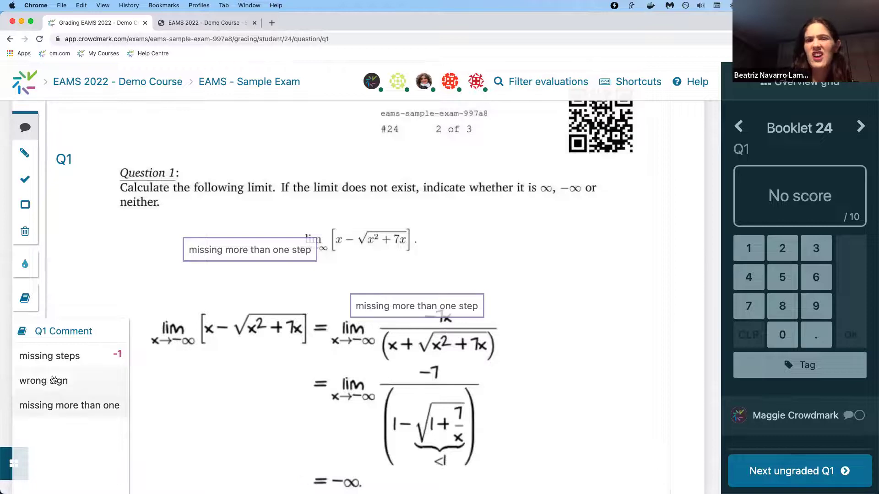
# Share the "missing steps" comment with the team in the Q1 comment library and close the library.
pyautogui.click(62, 330)
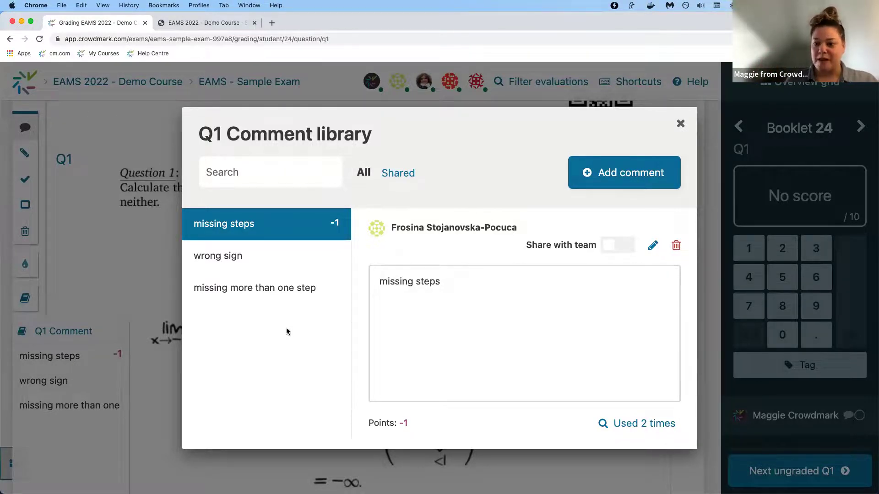
pyautogui.click(625, 248)
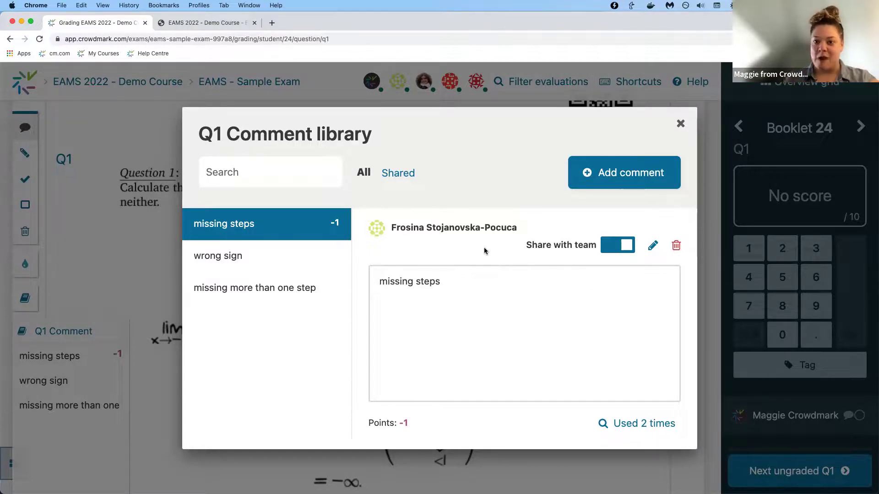
pyautogui.click(681, 125)
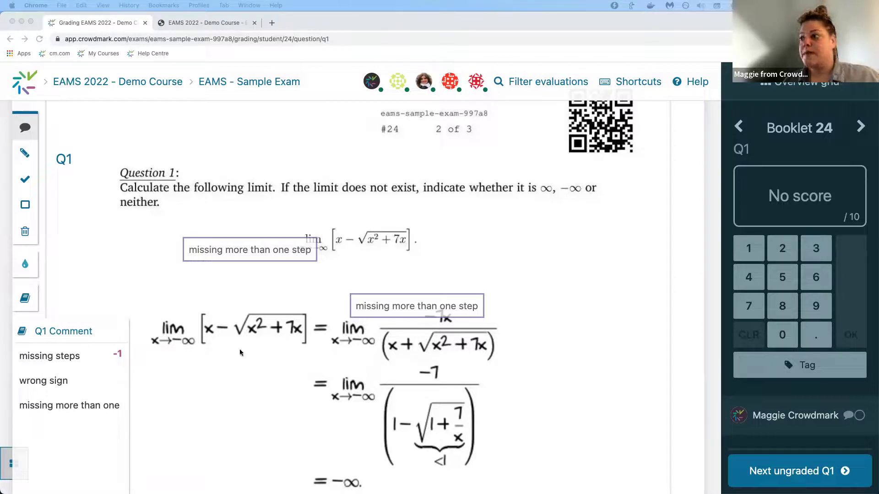
# Open the Q1 comment library, review the "missing steps" comment's sharing and usage details, and close the library.
pyautogui.click(70, 335)
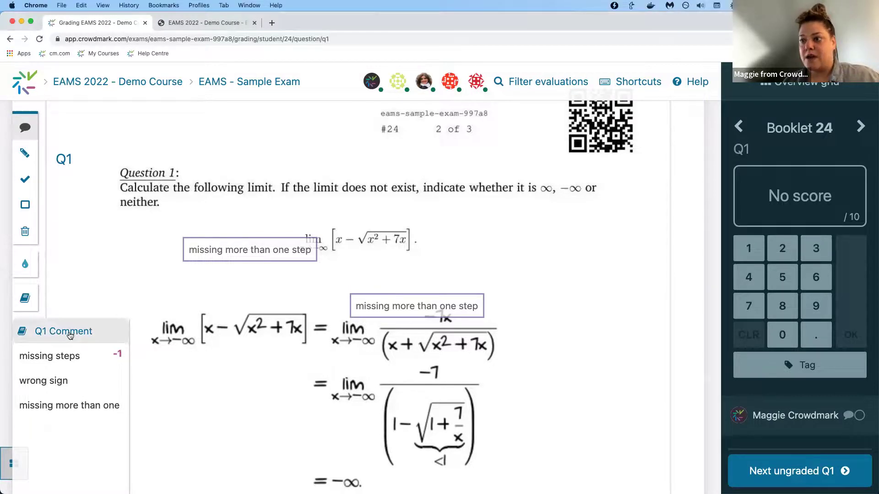
pyautogui.click(70, 334)
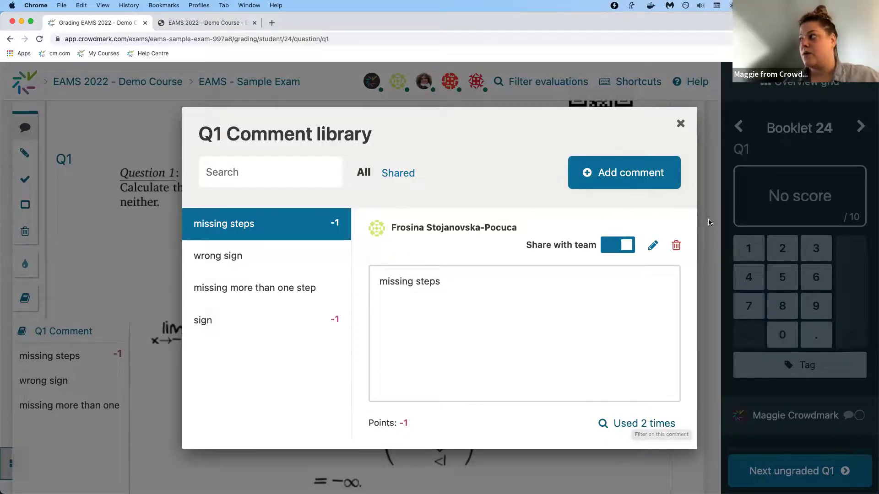
pyautogui.click(681, 124)
# Check the general evaluation filter options, and filter evaluations by use of the "missing steps" comment from the Q1 comment library.
pyautogui.click(548, 82)
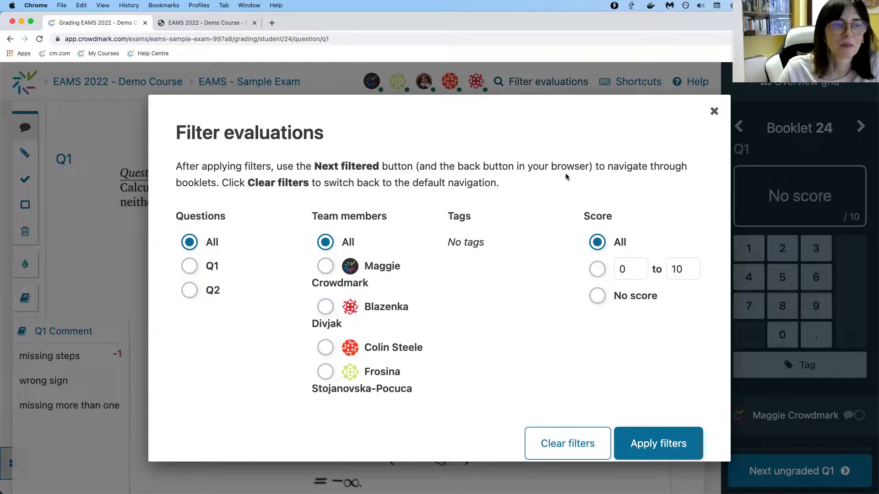
pyautogui.click(713, 113)
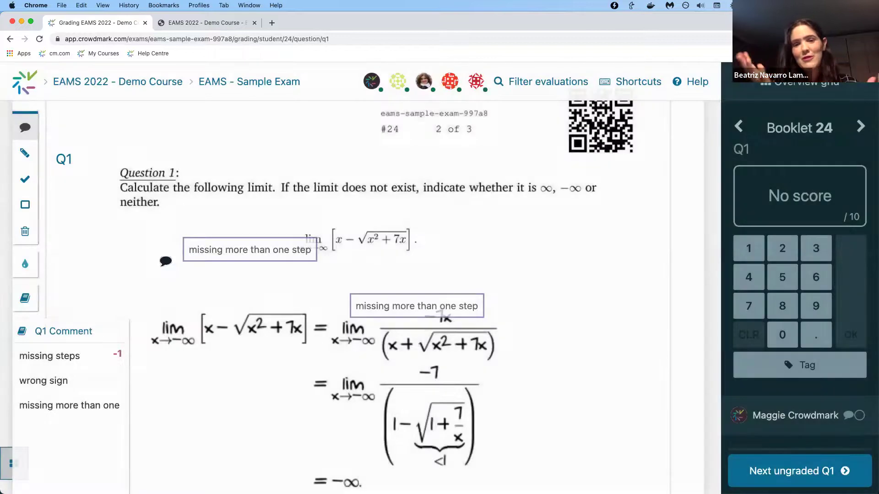
pyautogui.click(64, 331)
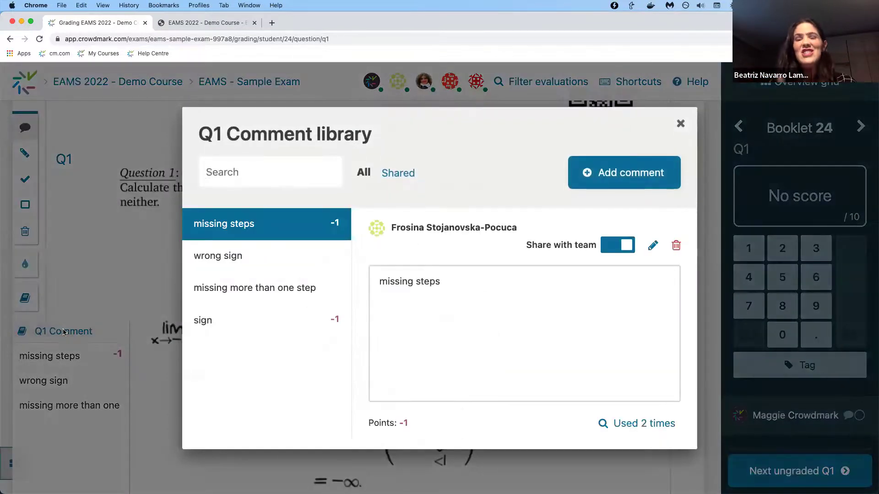
pyautogui.click(645, 425)
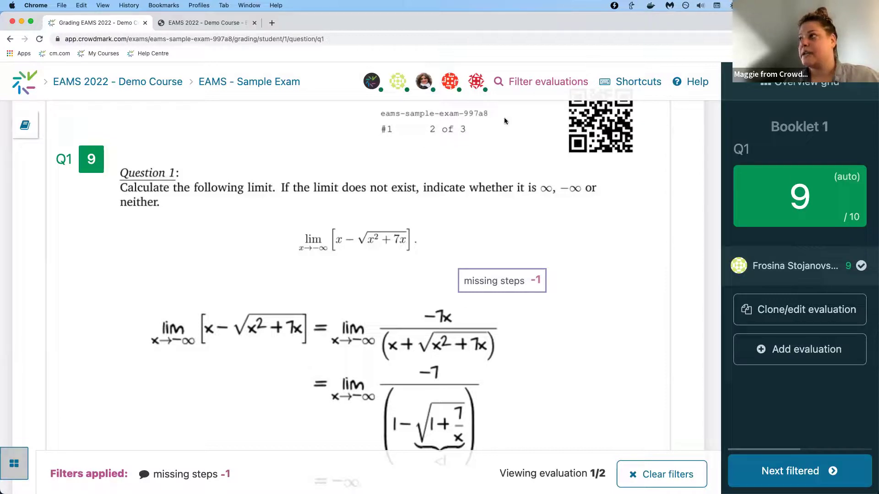
# Return to the EAMS 2022 - Demo Course page, switch to the Student role and open the same course as a student.
pyautogui.click(127, 87)
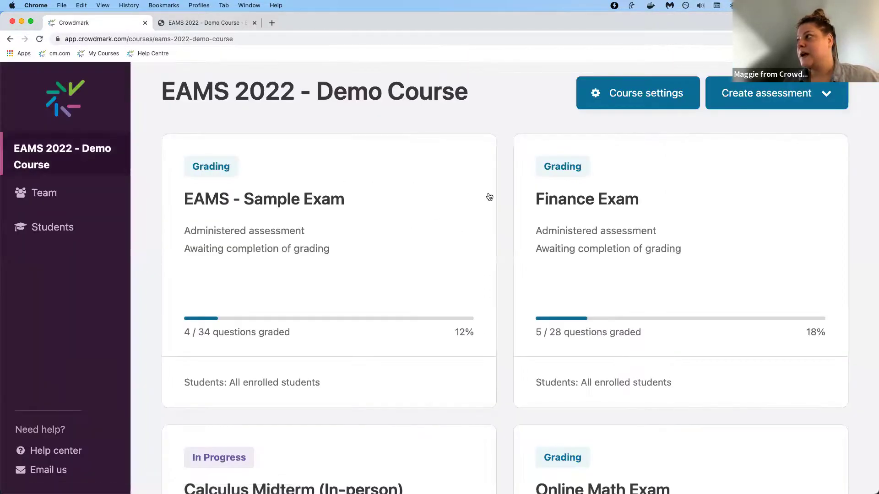
pyautogui.click(597, 88)
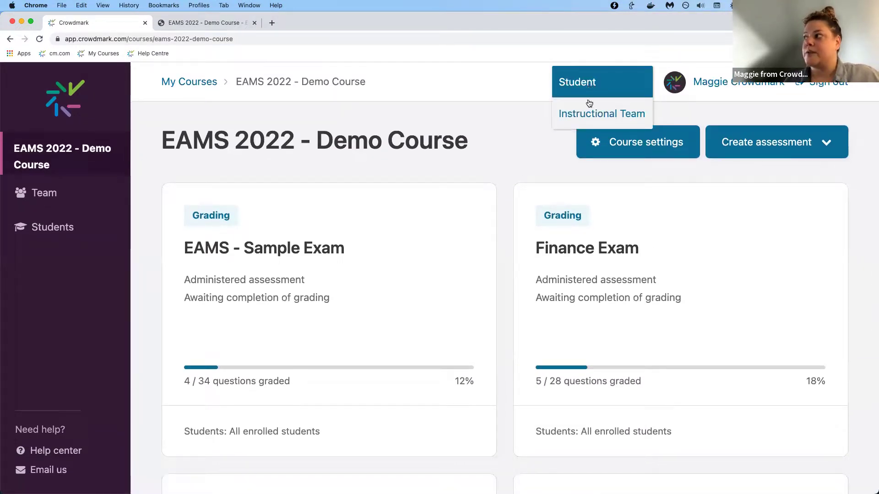
pyautogui.click(507, 137)
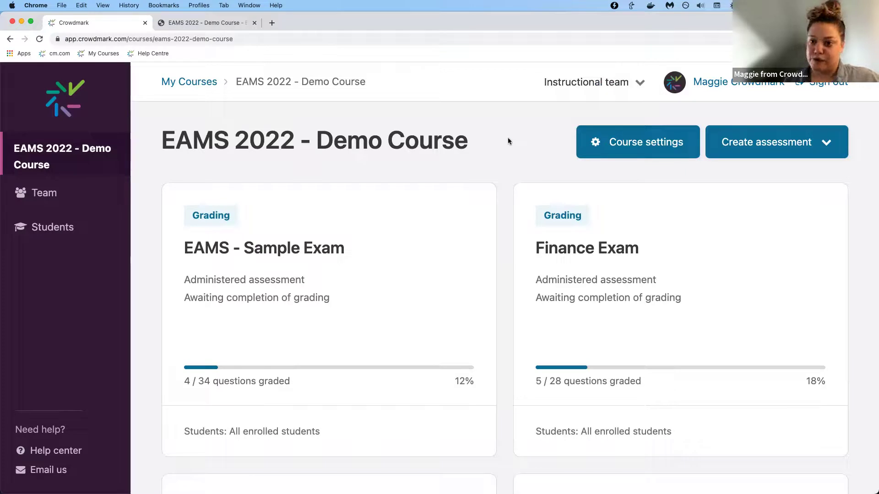
pyautogui.click(563, 88)
pyautogui.click(564, 87)
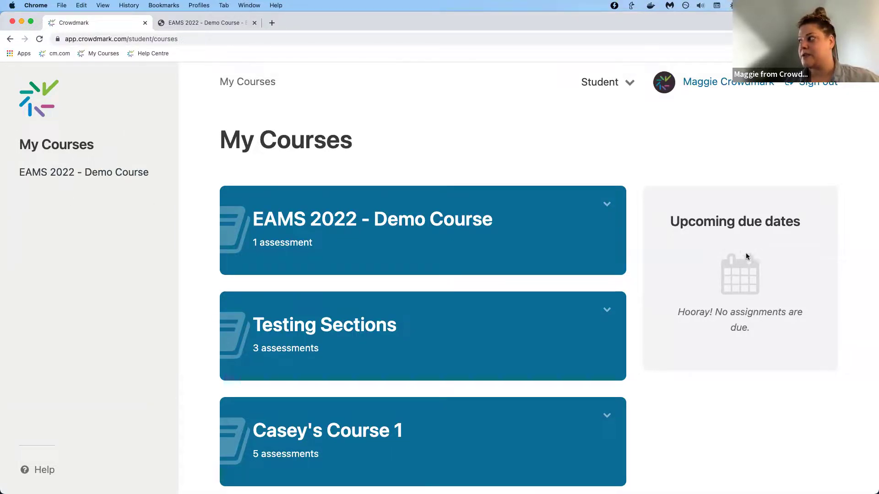
pyautogui.click(395, 241)
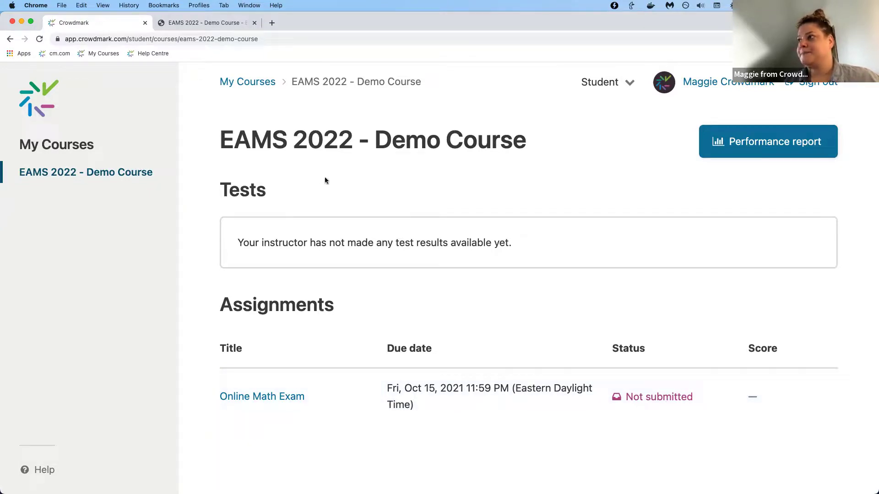
# Switch back to the Instructional Team role and open Q1 of EAMS - Sample Exam for grading from EAMS 2022 - Demo Course.
pyautogui.click(615, 89)
pyautogui.click(602, 114)
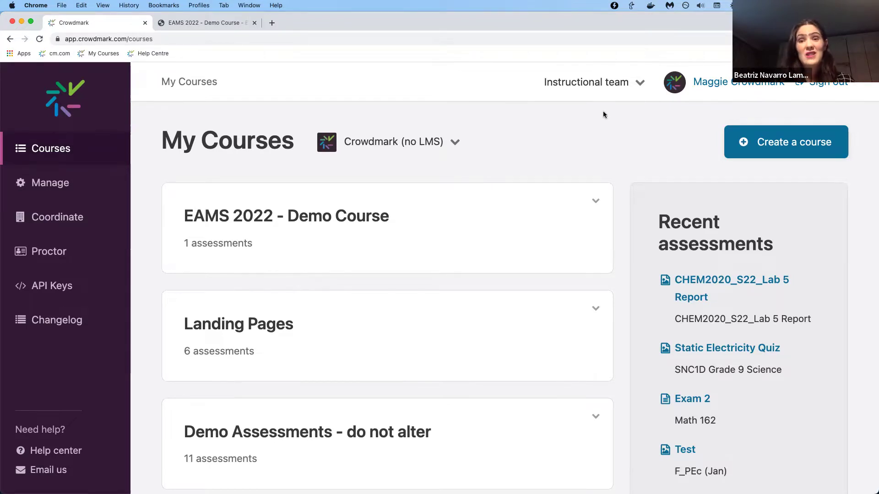
pyautogui.click(398, 220)
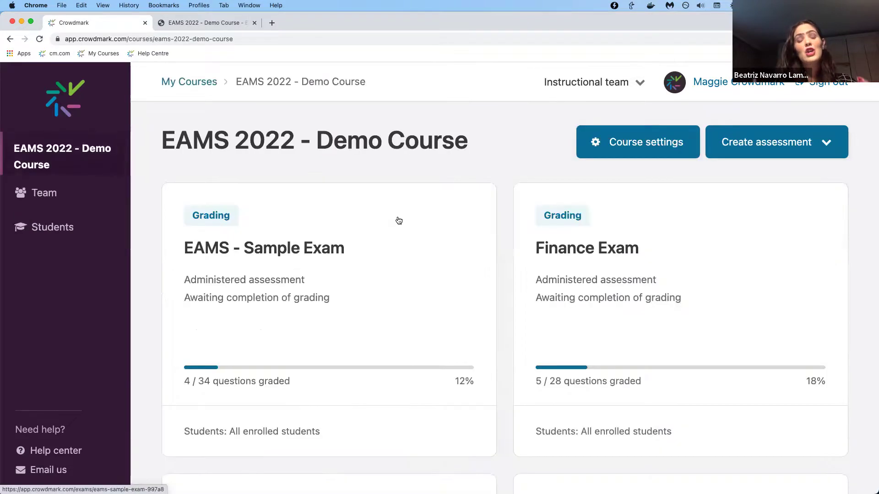
pyautogui.click(362, 270)
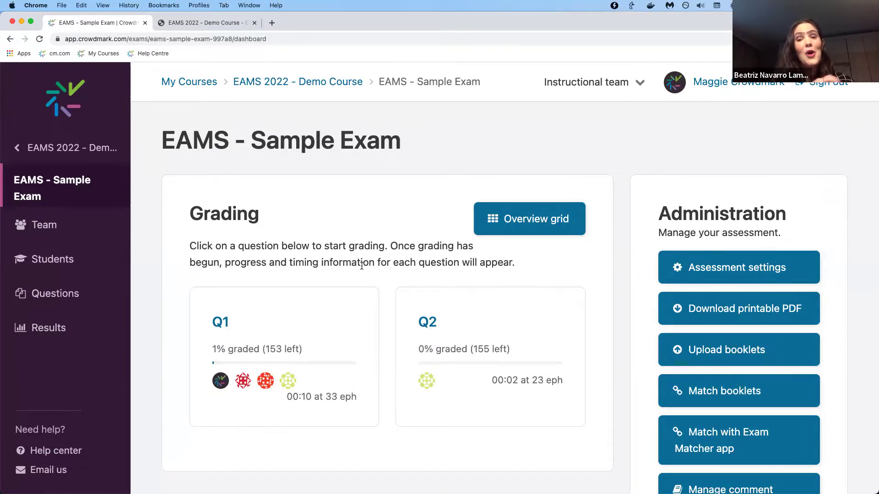
pyautogui.click(316, 335)
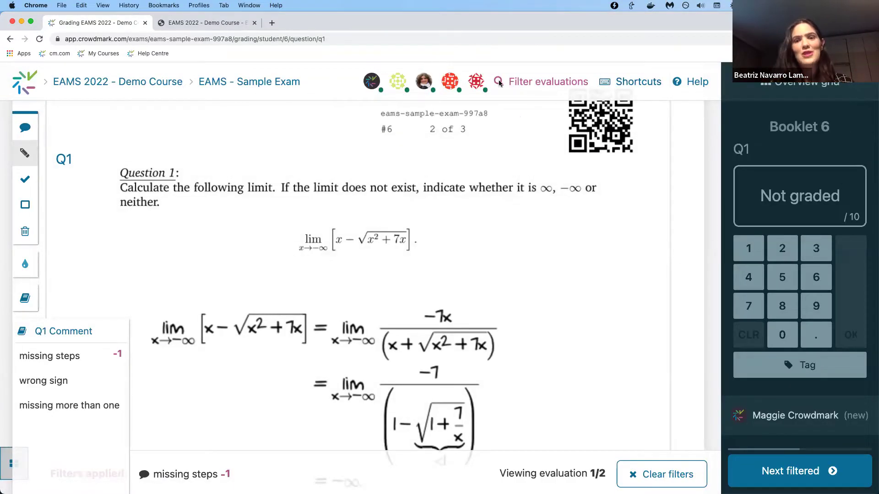
# Open the evaluation filters and review the comment, question, team member, tag and score options.
pyautogui.click(572, 87)
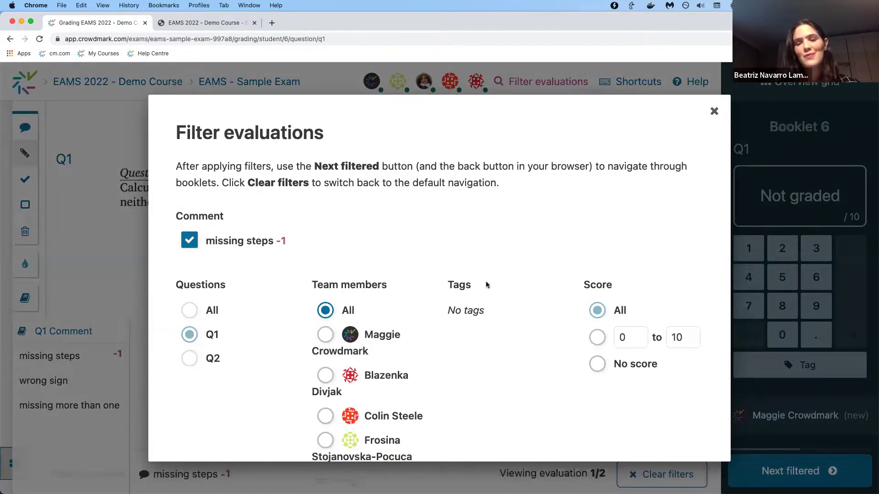
pyautogui.scroll(-3, 485, 284)
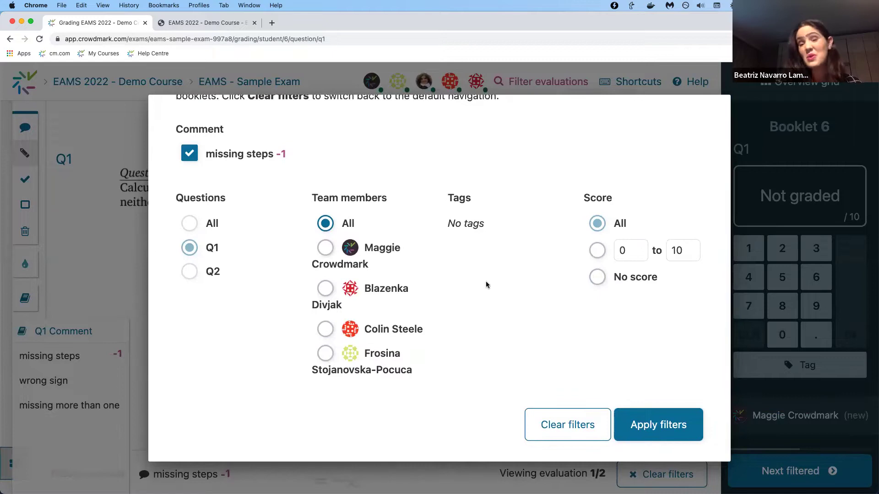